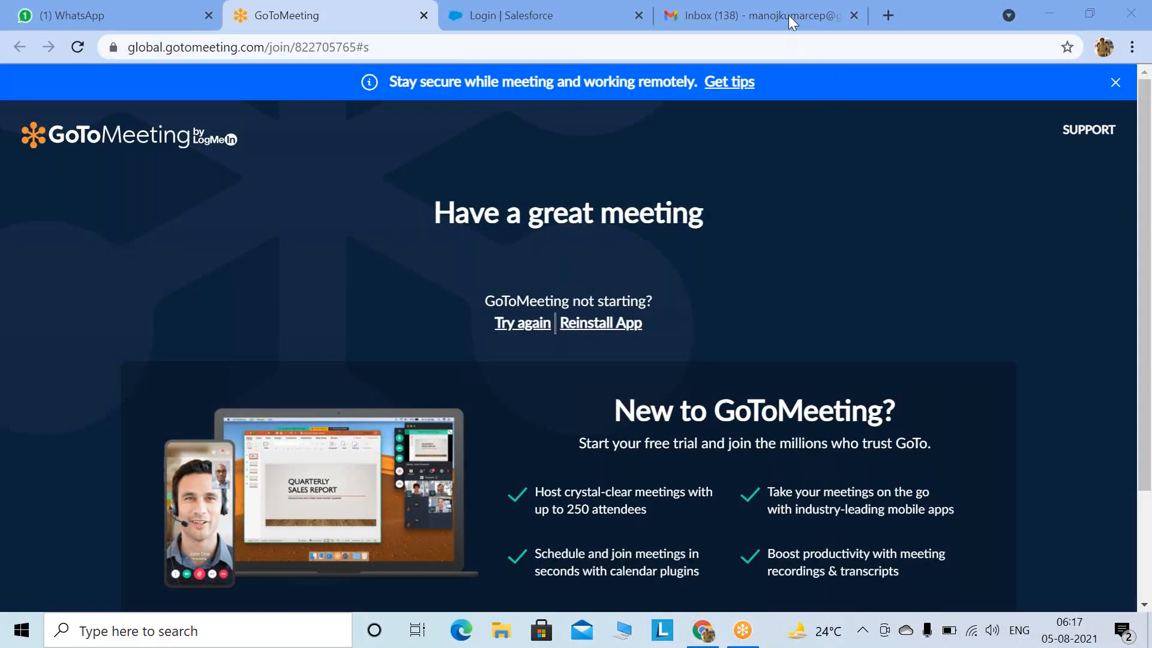
Step: Reload Gmail and glance over the Salesforce login and meeting tabs before returning to the inbox
left_click(836, 16)
left_click(76, 43)
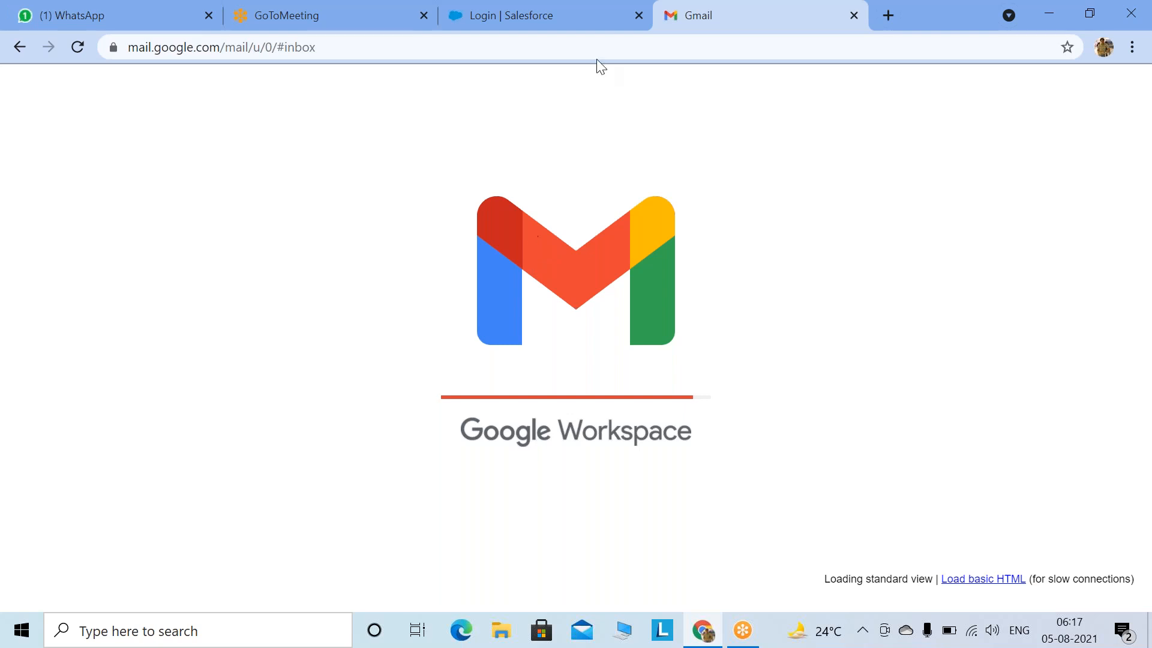
left_click(587, 24)
left_click(345, 17)
left_click(515, 23)
left_click(733, 27)
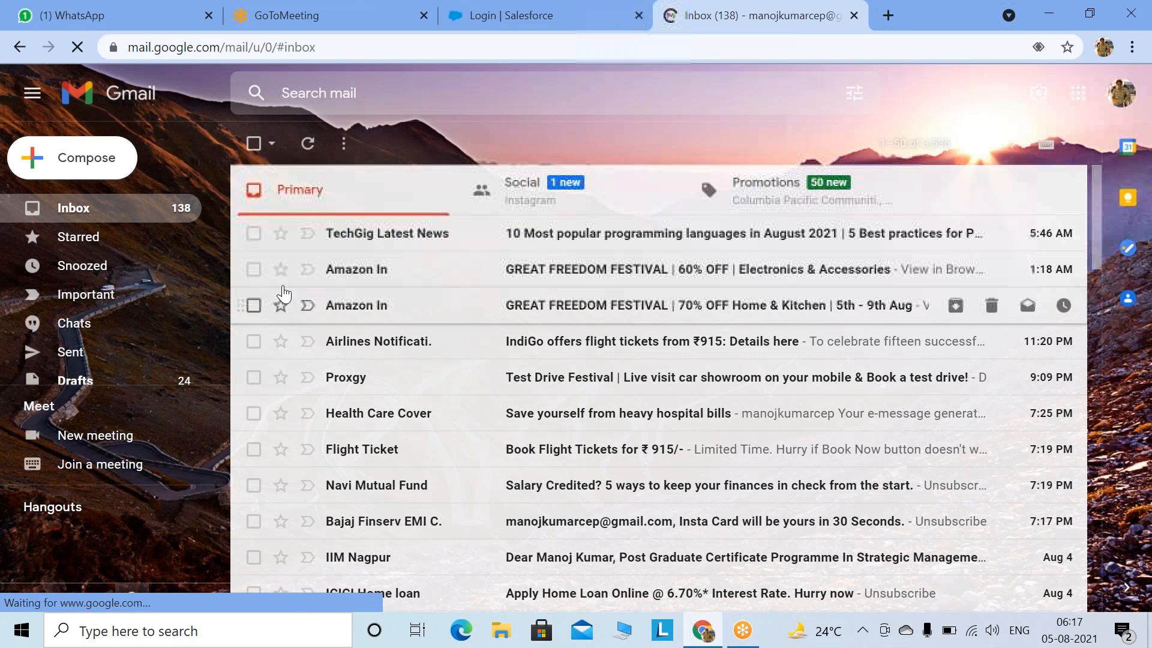
Step: Browse Social and Primary, select the TechGig, Amazon In and Proxgy emails, then reload Gmail
left_click(564, 198)
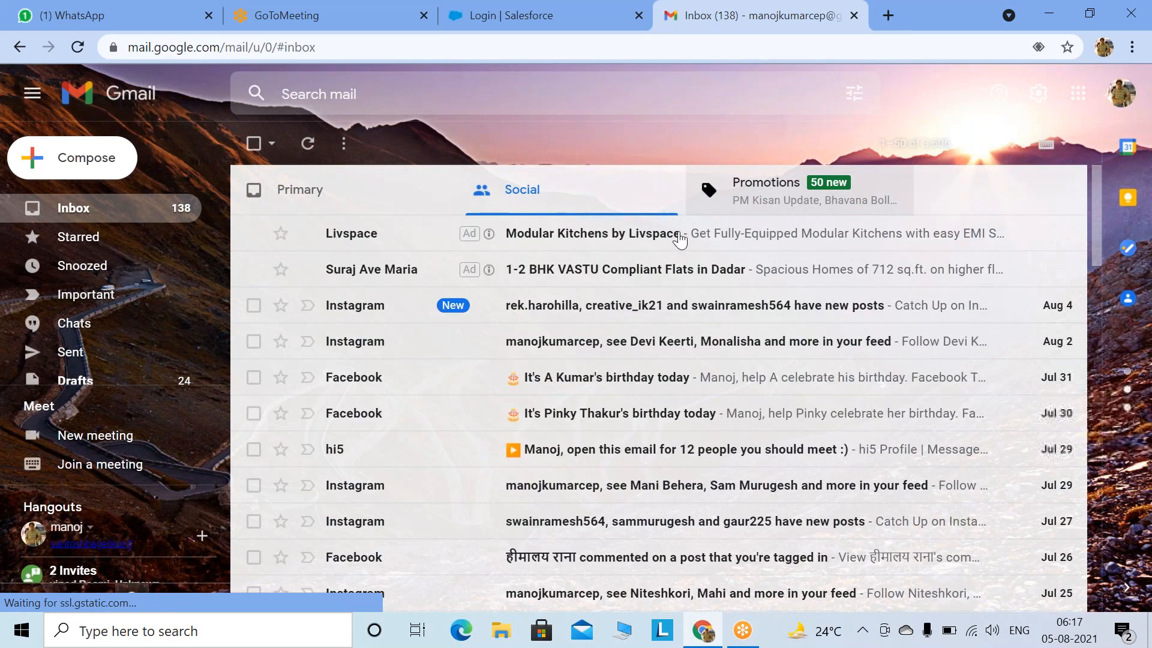
left_click(388, 201)
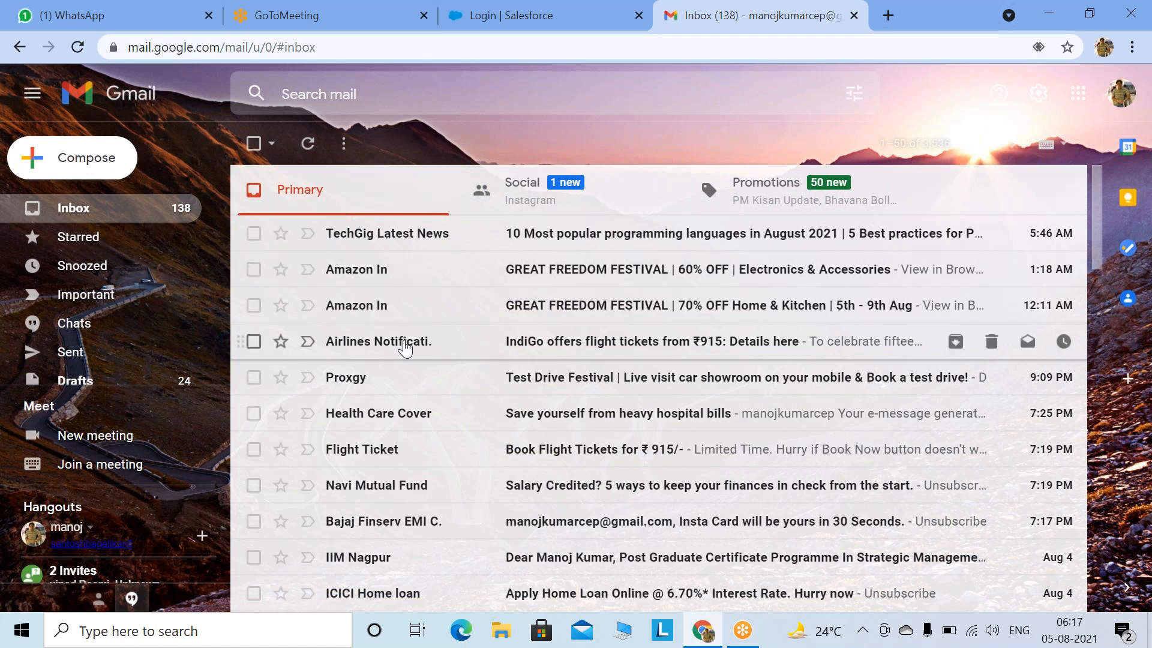
scroll(405, 348, "down", 1)
scroll(405, 348, "up", 1)
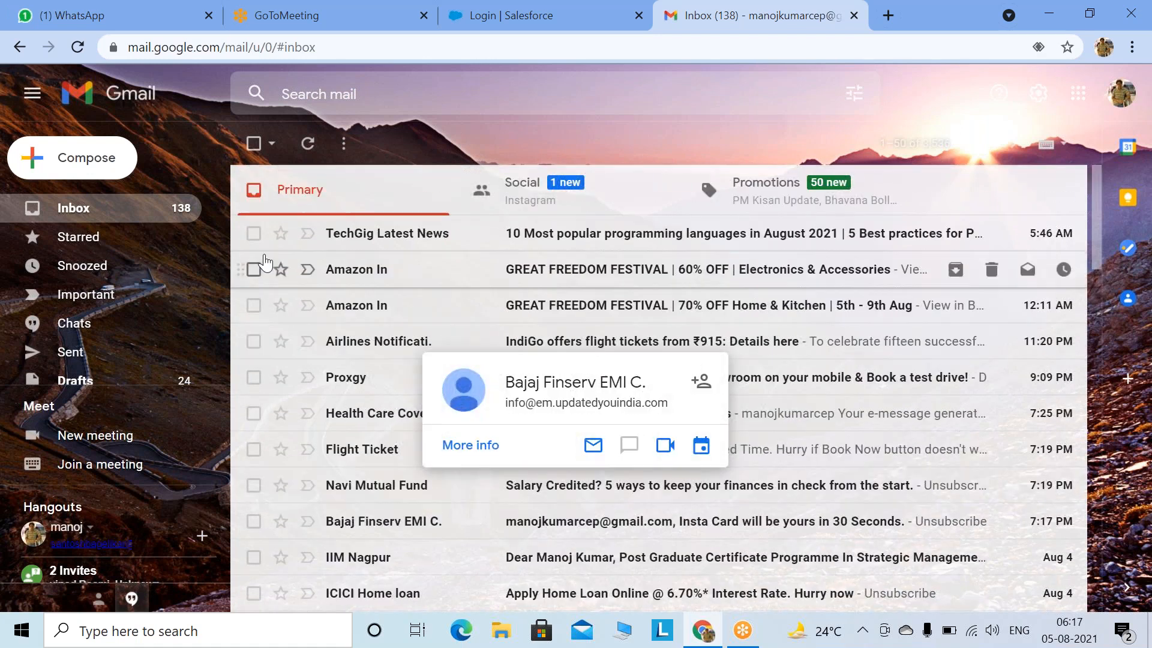
left_click(254, 234)
left_click(253, 305, "shift")
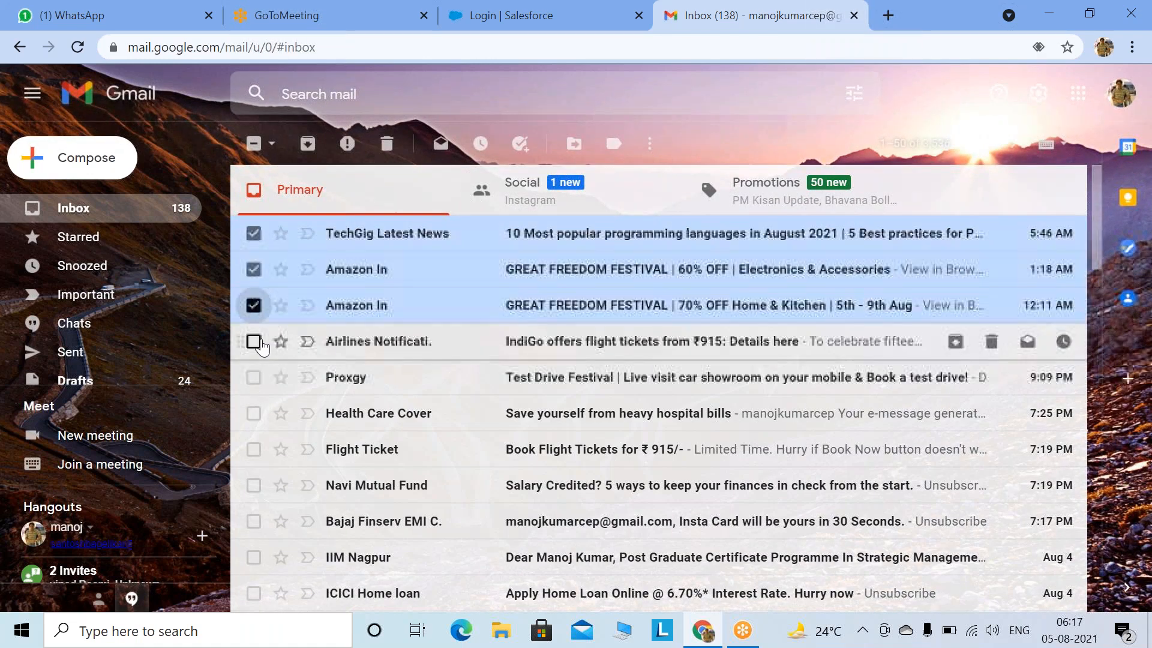
left_click(254, 341, "shift")
left_click(254, 377, "shift")
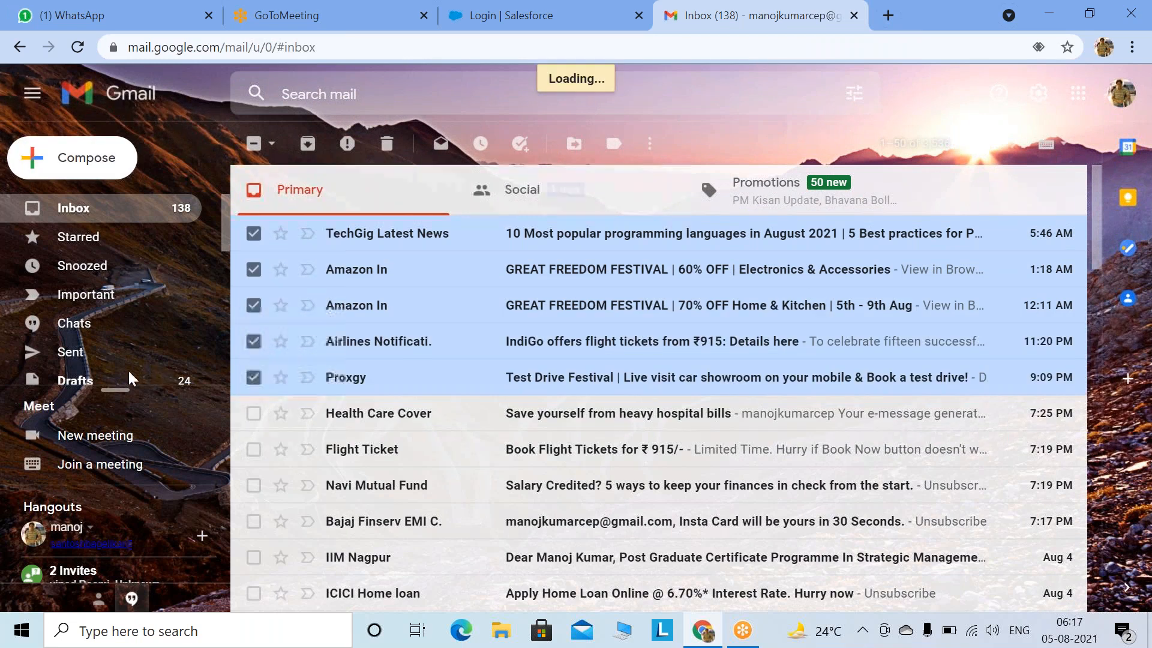
left_click(78, 50)
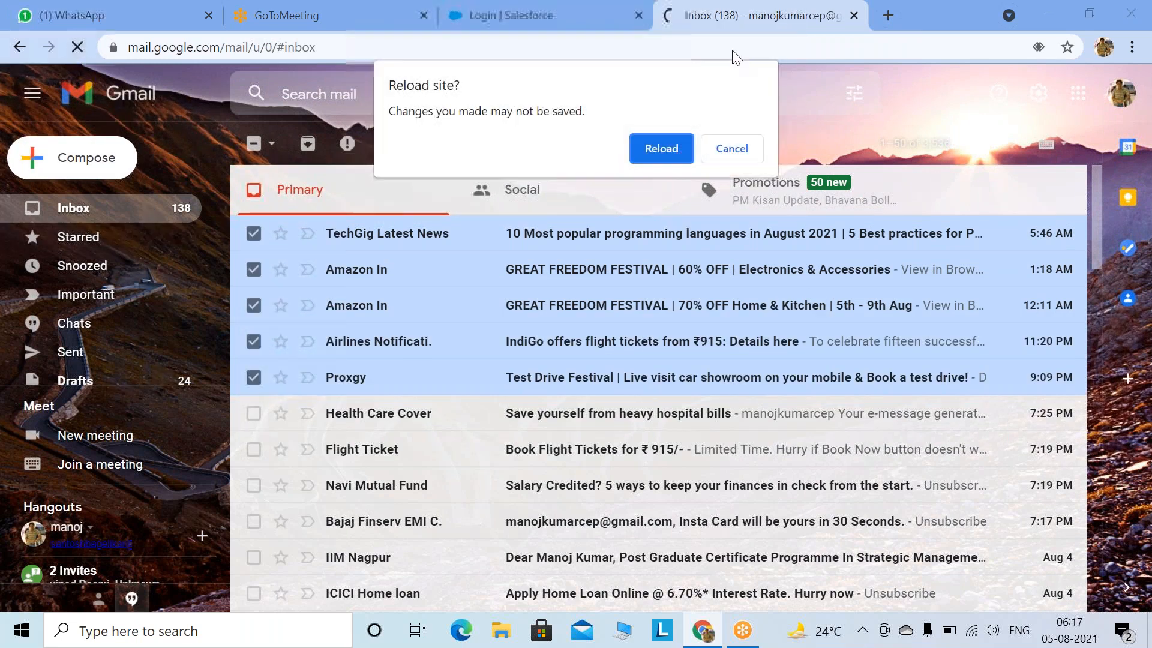
left_click(655, 155)
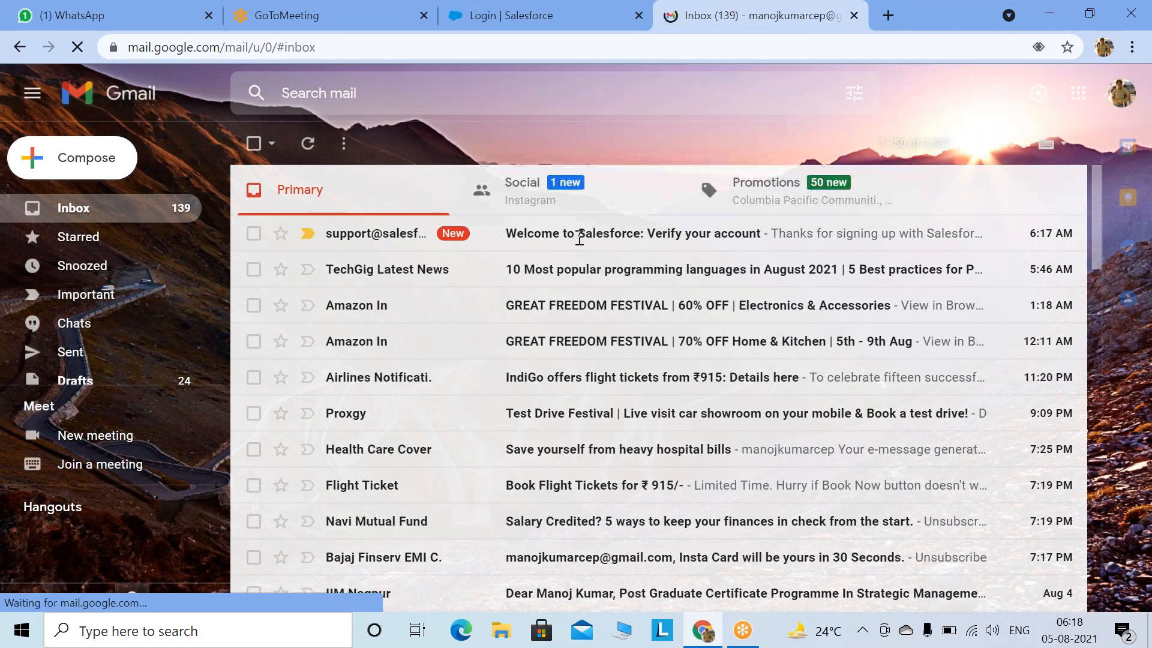
Step: Open the Salesforce verification email, click Verify Account, then select the username shown in the email
left_click(581, 235)
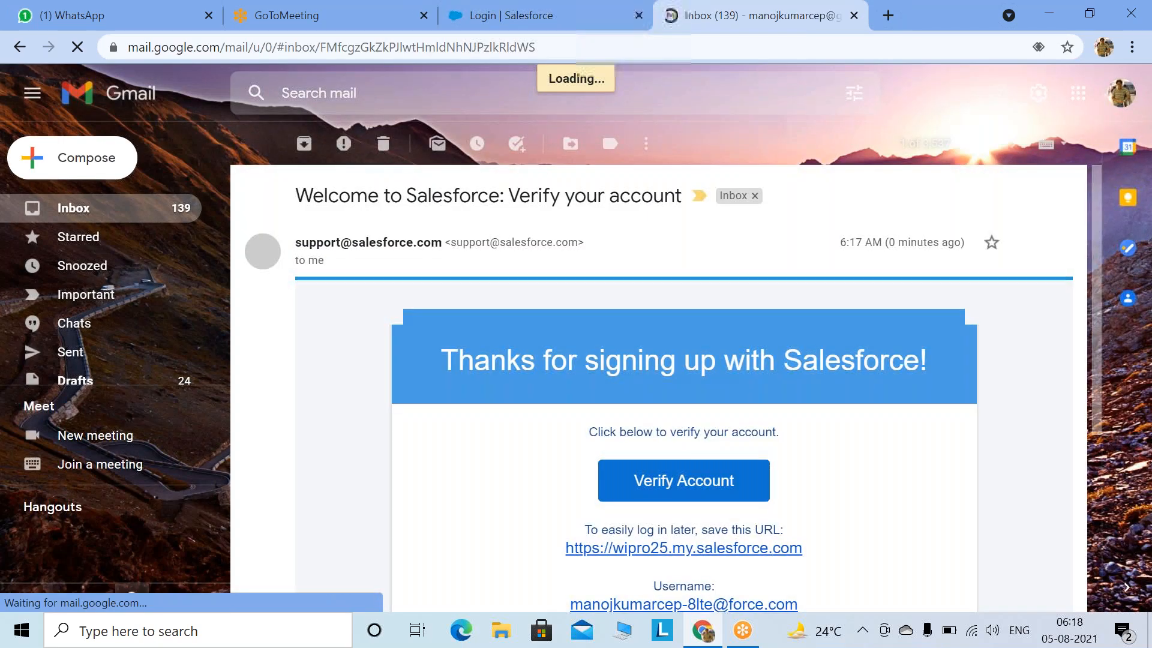
scroll(708, 367, "down", 4)
scroll(708, 367, "down", 1)
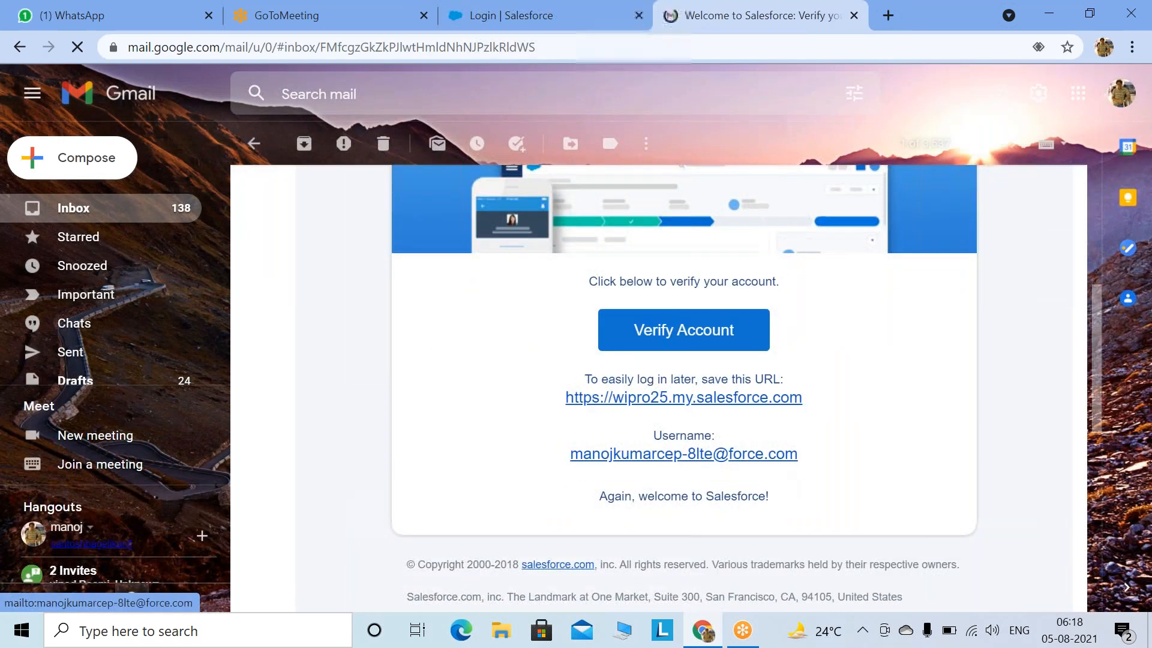
scroll(636, 402, "up", 3)
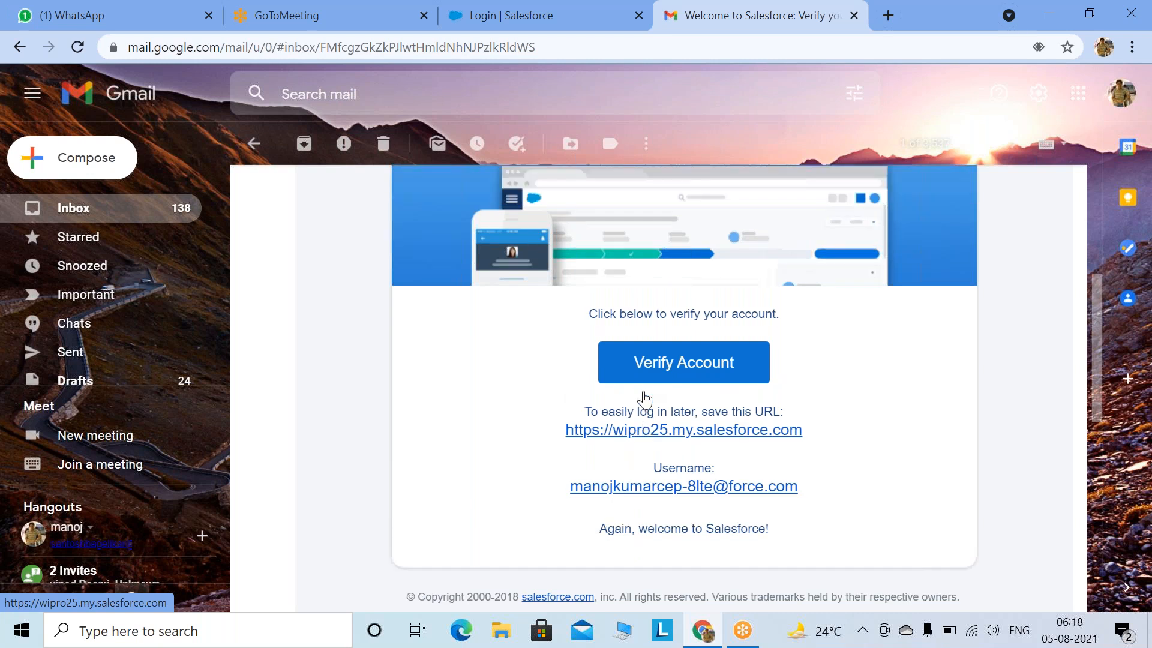
scroll(726, 393, "down", 5)
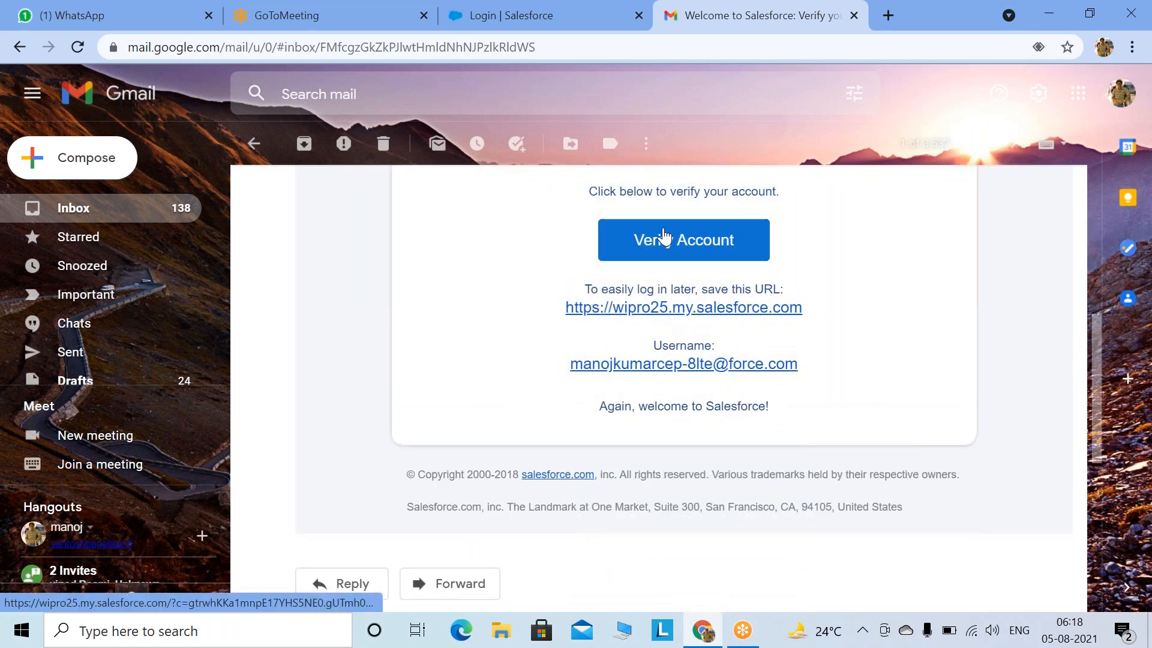
left_click(664, 239)
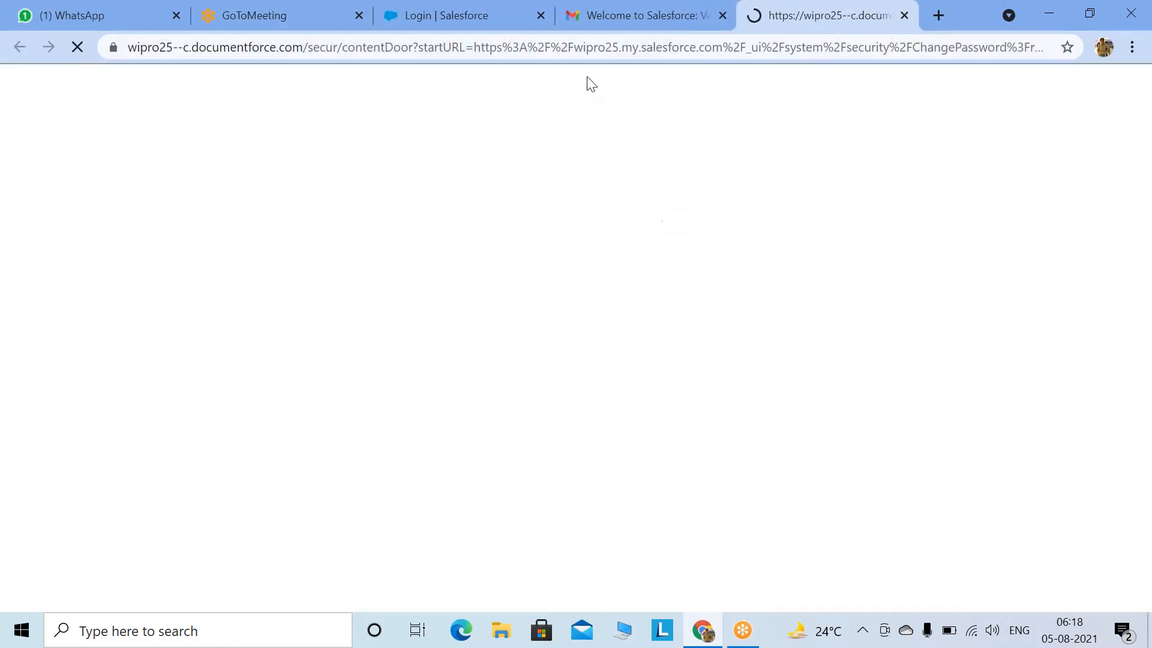
left_click(606, 17)
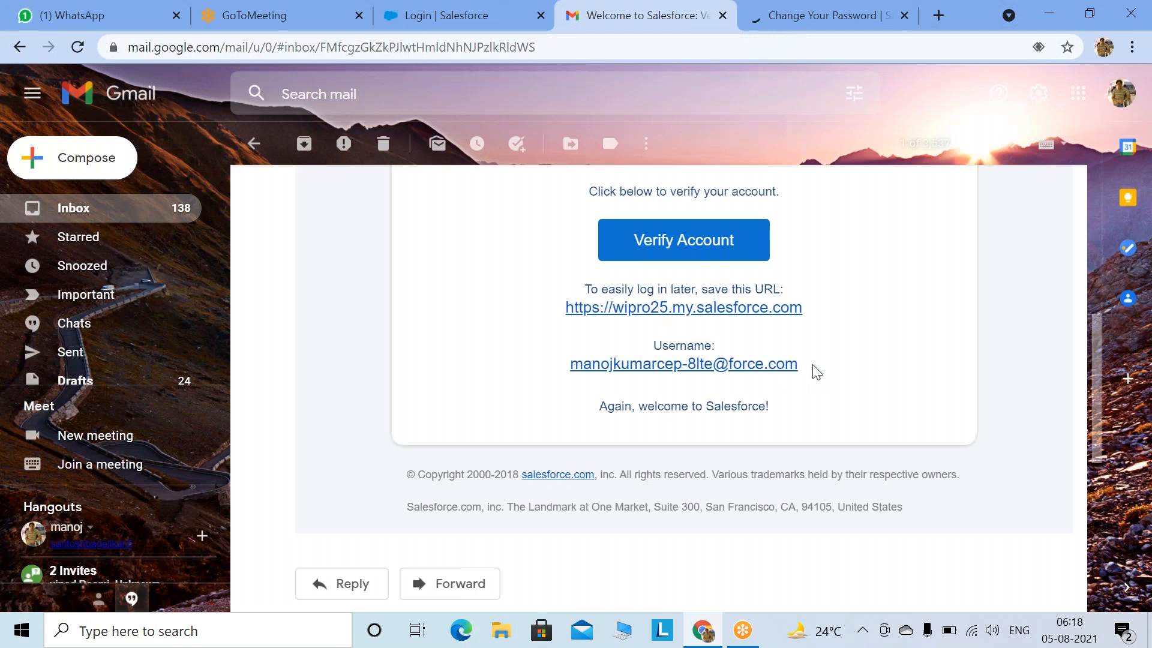
left_click_drag(818, 370, 565, 376)
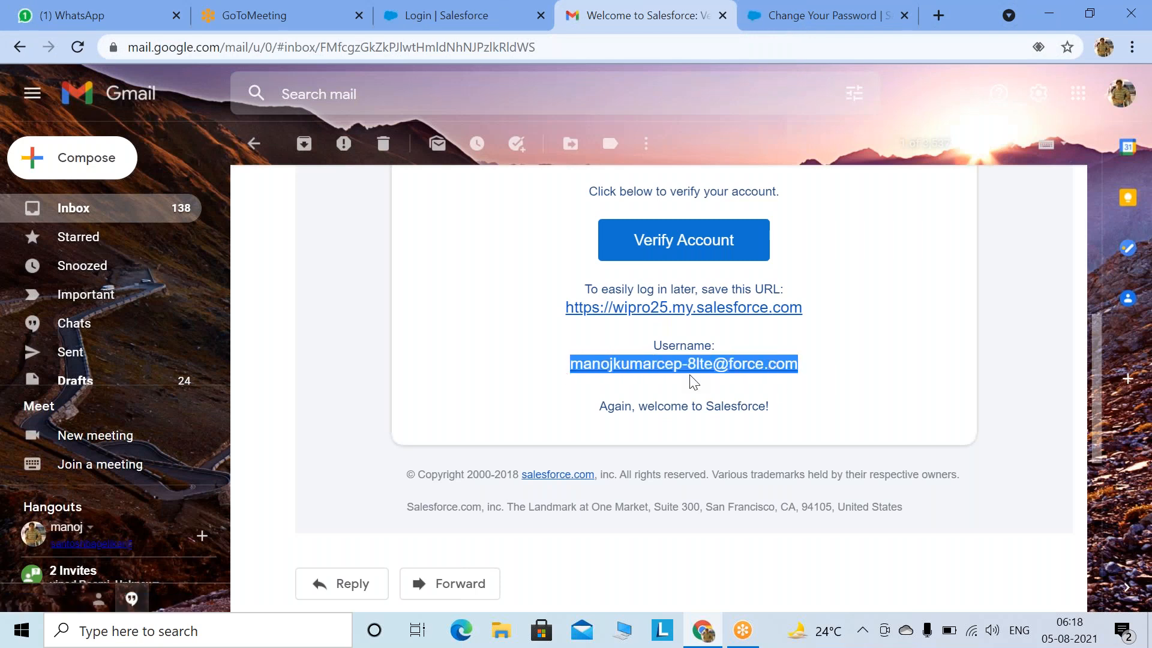
Step: Enter and confirm the new Salesforce password, retyping it after a mistyped confirmation
left_click(822, 15)
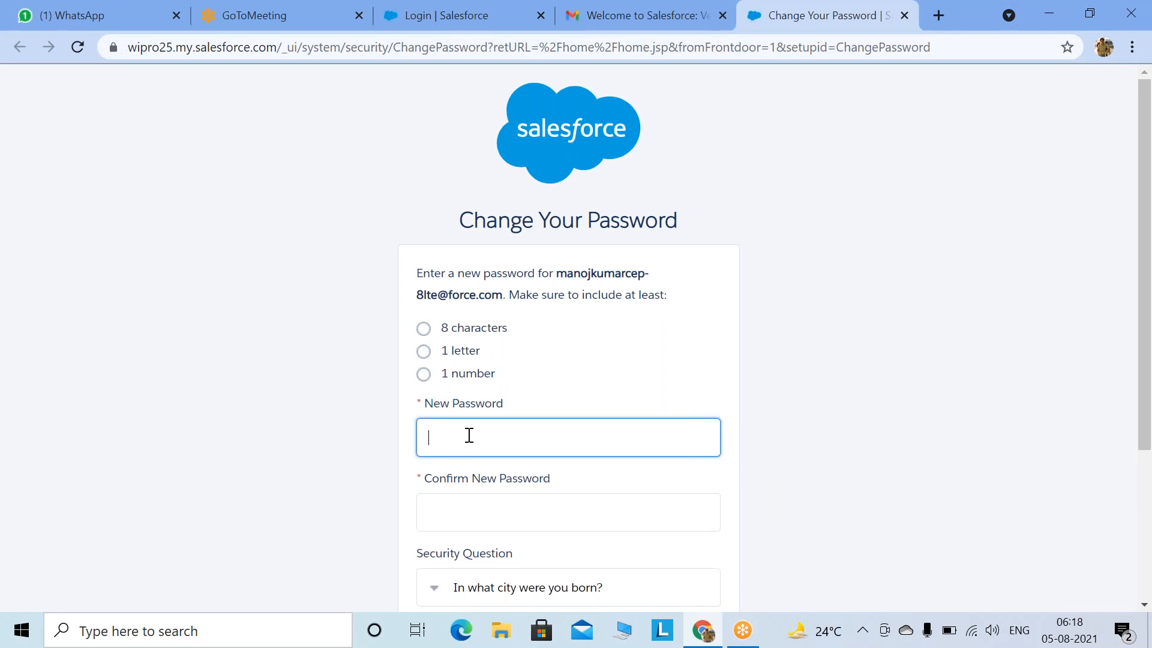
type("••••••••••")
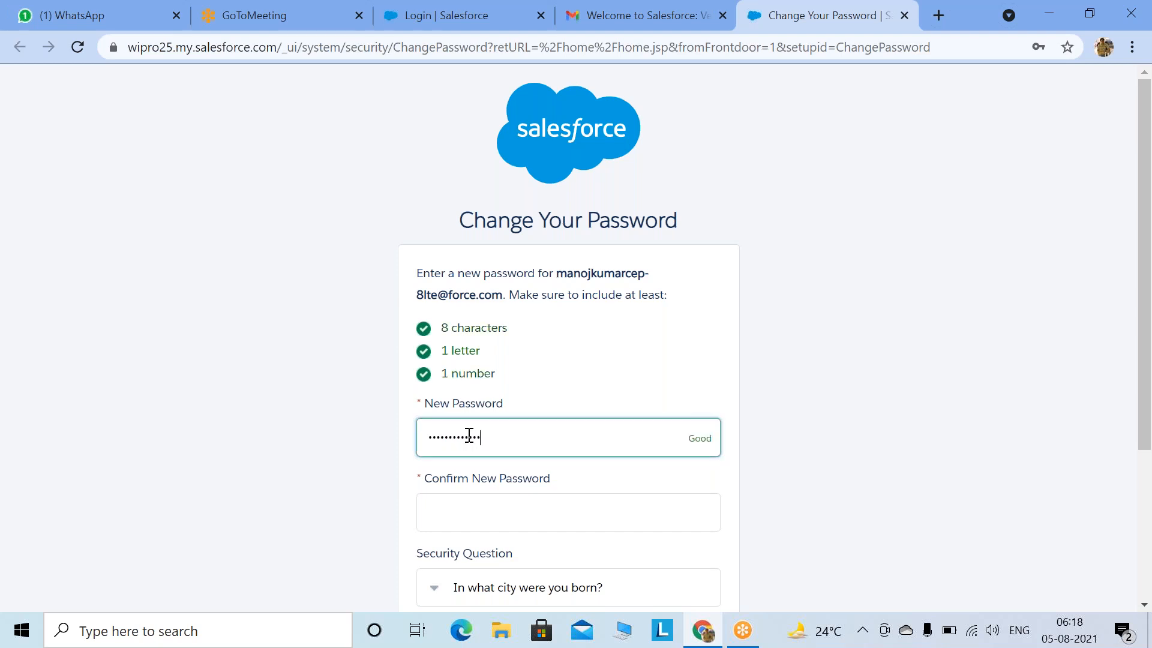
left_click(465, 512)
type("••")
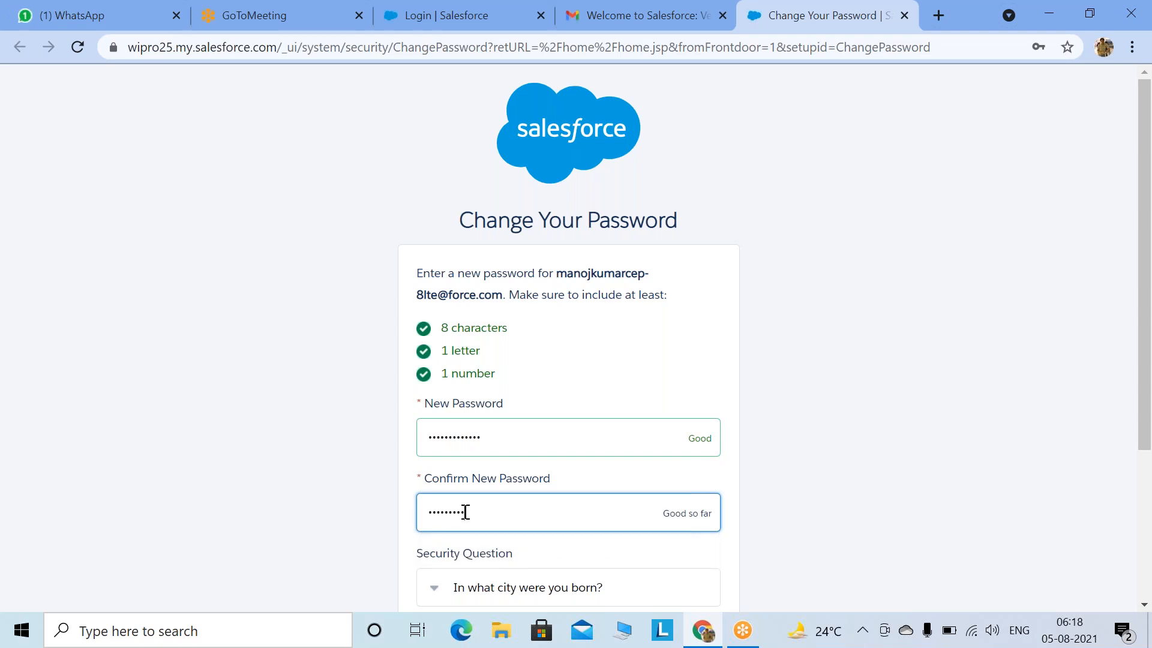
key("BackSpace")
key("BackSpace")
key("BackSpace")
key("BackSpace")
key("BackSpace")
key("BackSpace")
key("BackSpace")
key("BackSpace")
key("BackSpace")
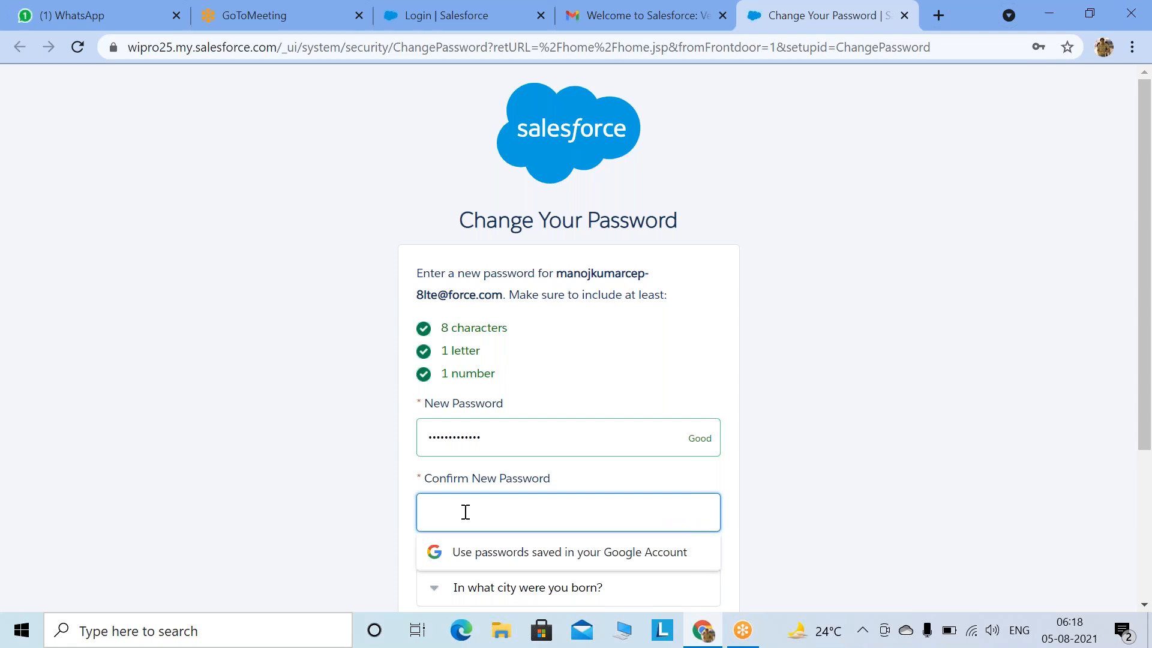
left_click(416, 440)
key("ctrl+a")
type("•••")
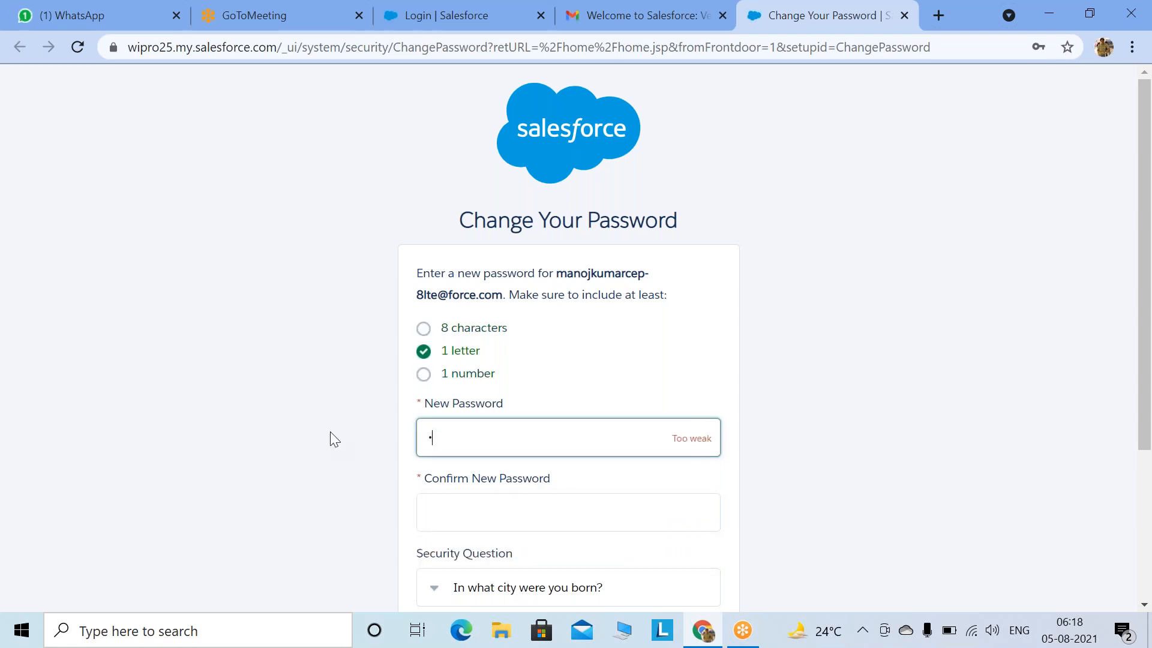
type("••••••••••")
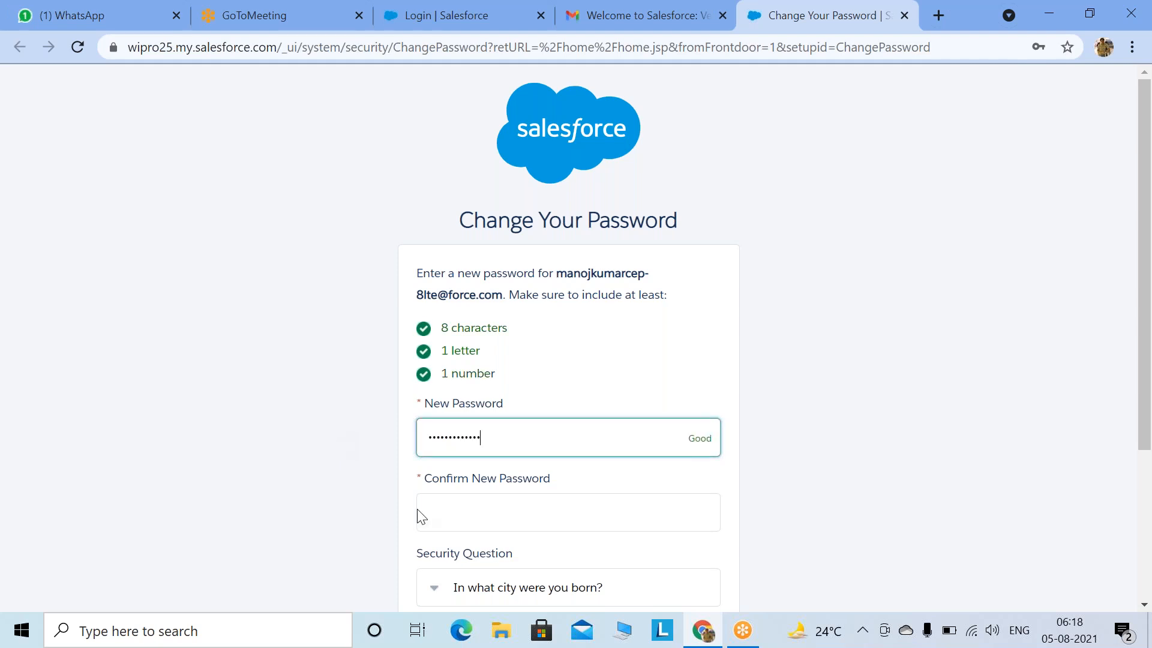
left_click(488, 512)
type("••")
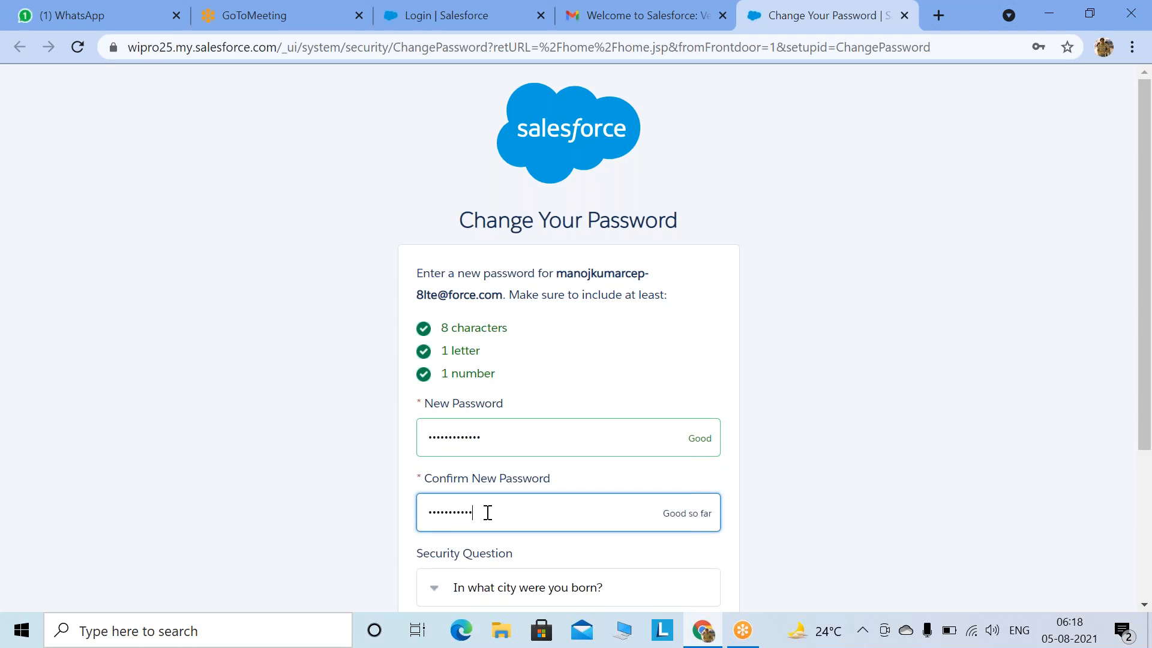
type("•")
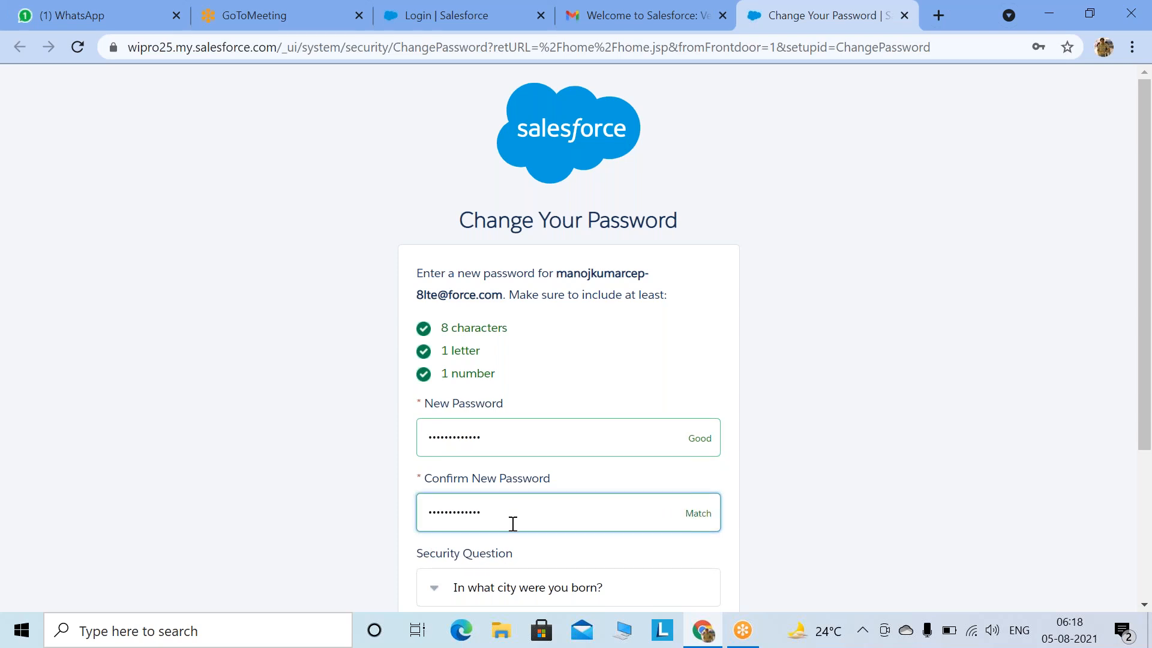
Step: Enter the security question answer and submit the password change
scroll(512, 525, "down", 3)
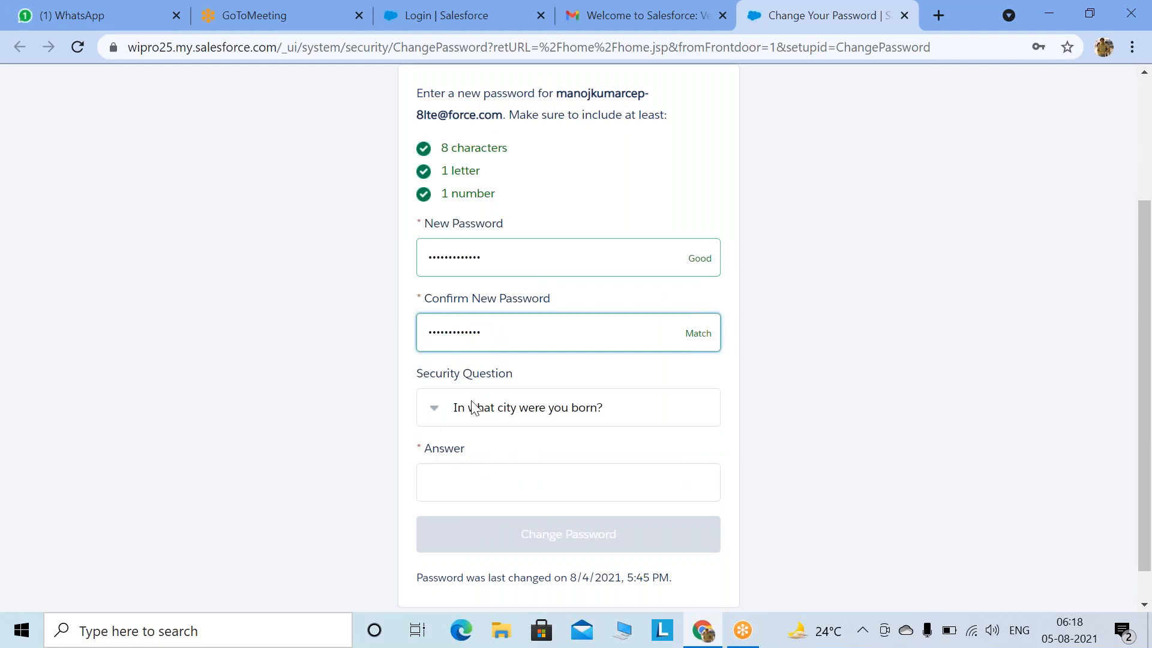
left_click(456, 476)
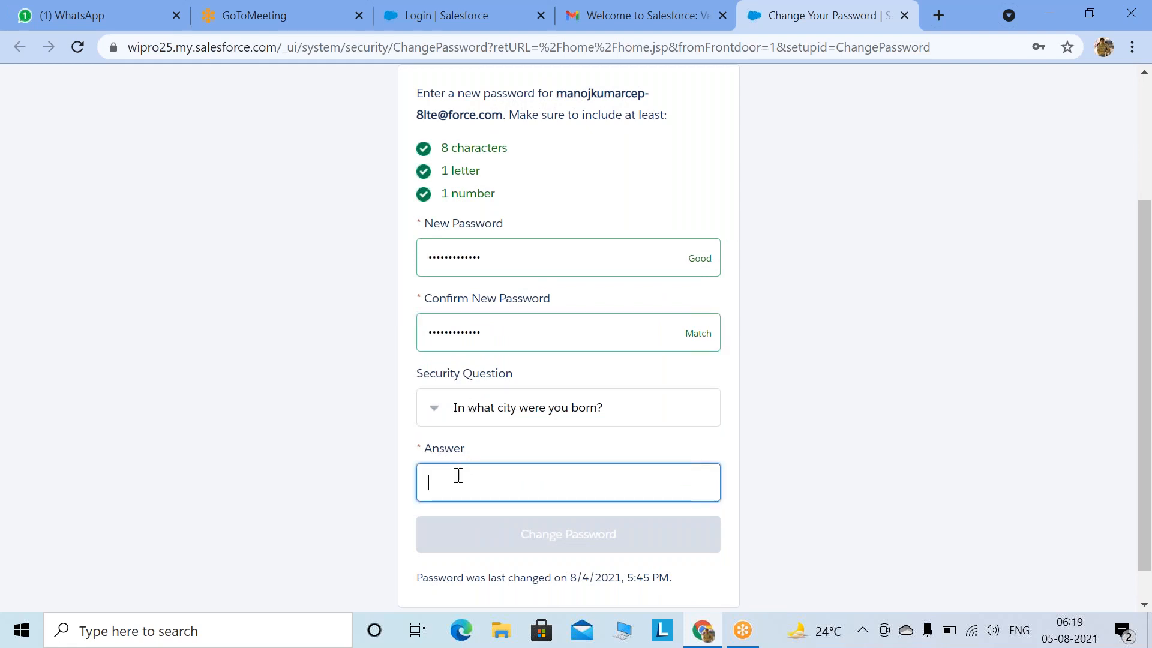
type("xxxx")
left_click(480, 540)
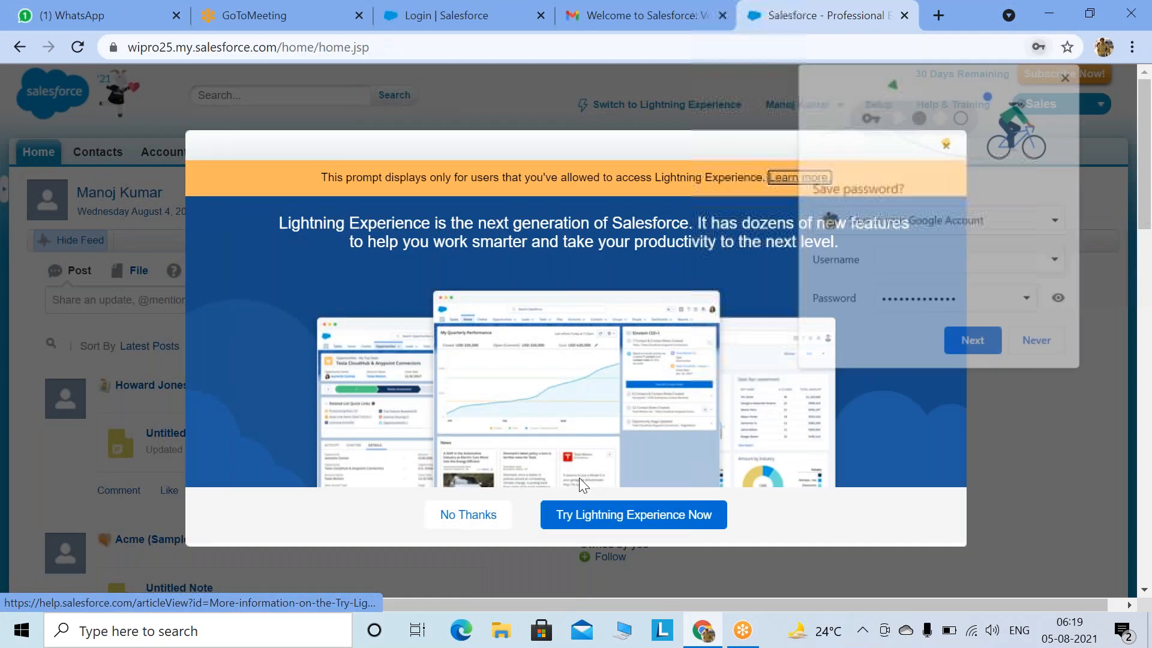
Step: Decline saving the password, dismiss the Lightning Experience prompt, and log out of Salesforce
left_click(1037, 342)
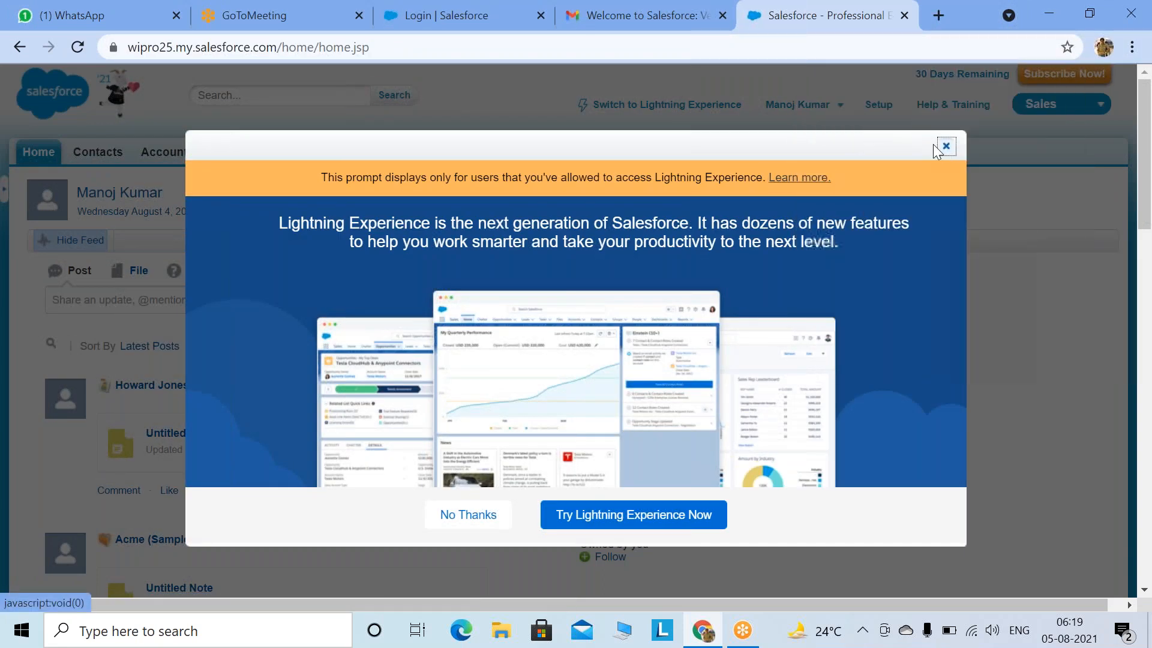
left_click(945, 147)
left_click(839, 105)
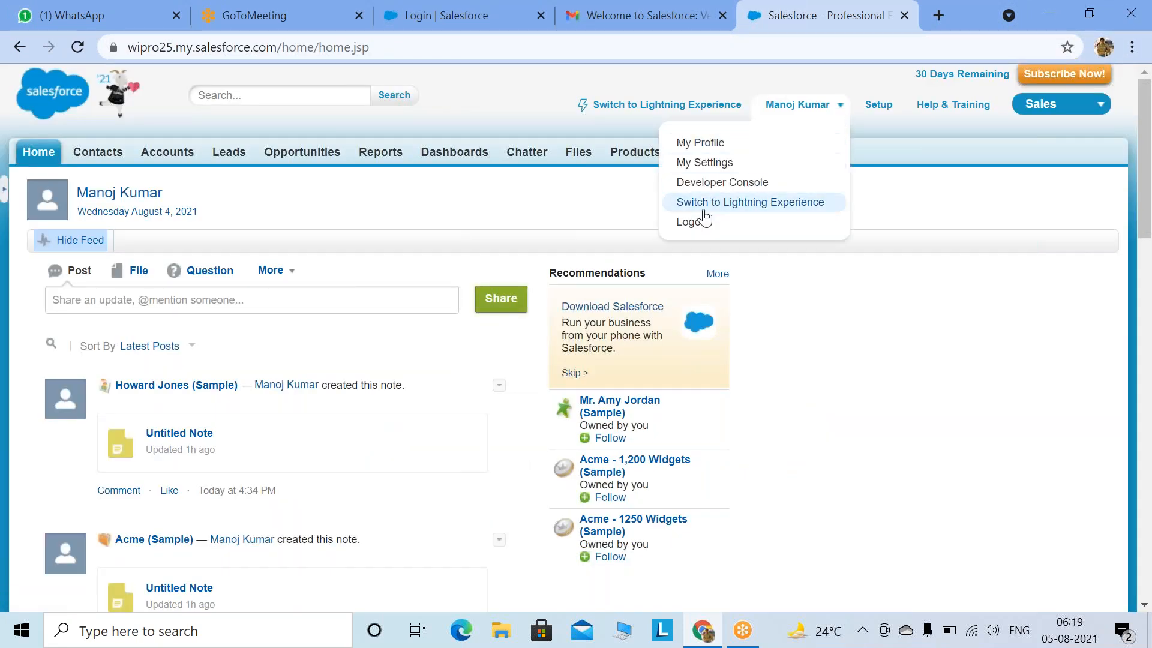
left_click(693, 222)
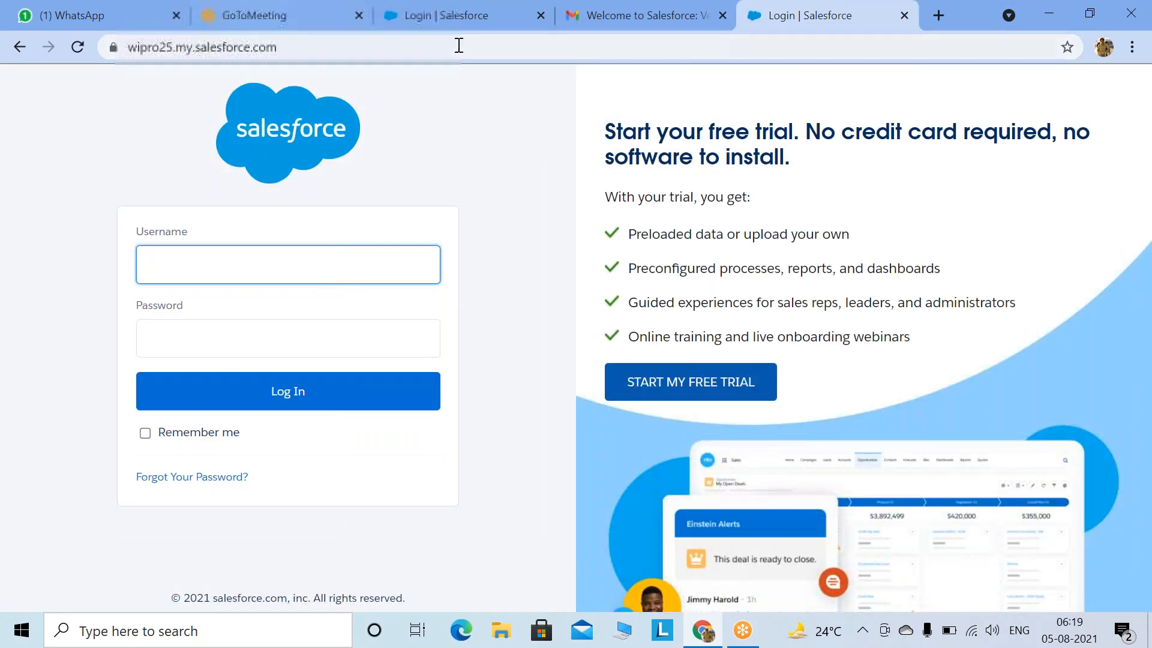
Step: Log back in with the username copied from the welcome email and the new password
left_click(584, 30)
left_click_drag(811, 380, 567, 367)
key("ctrl+c")
left_click(816, 18)
key("ctrl+v")
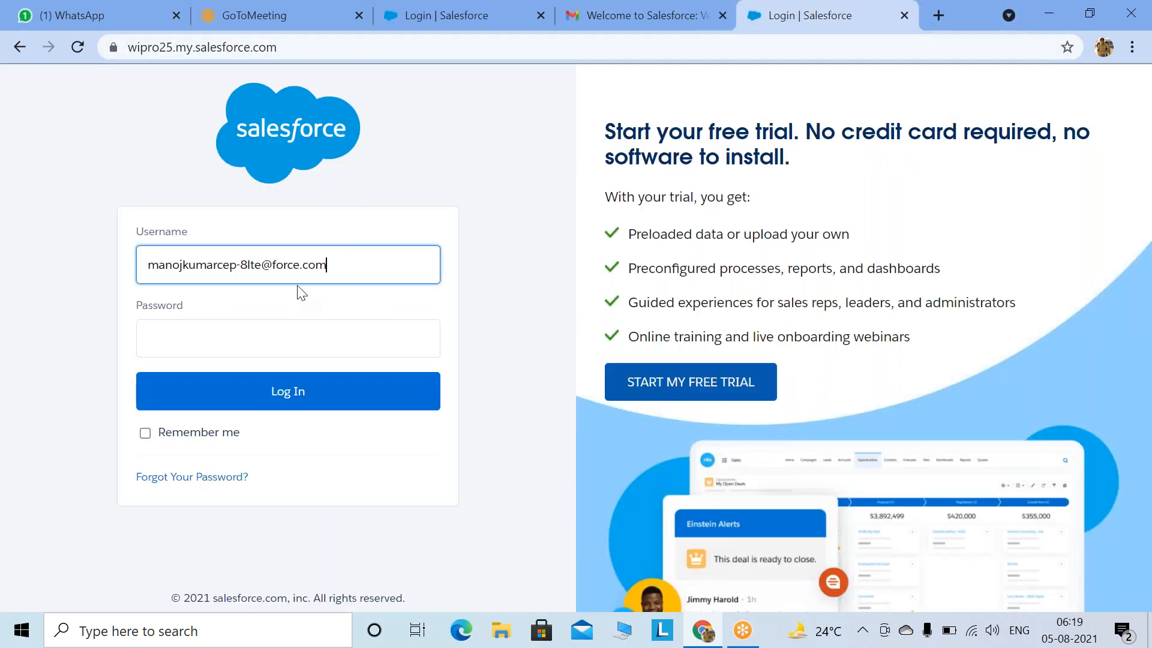
left_click(276, 343)
type("••")
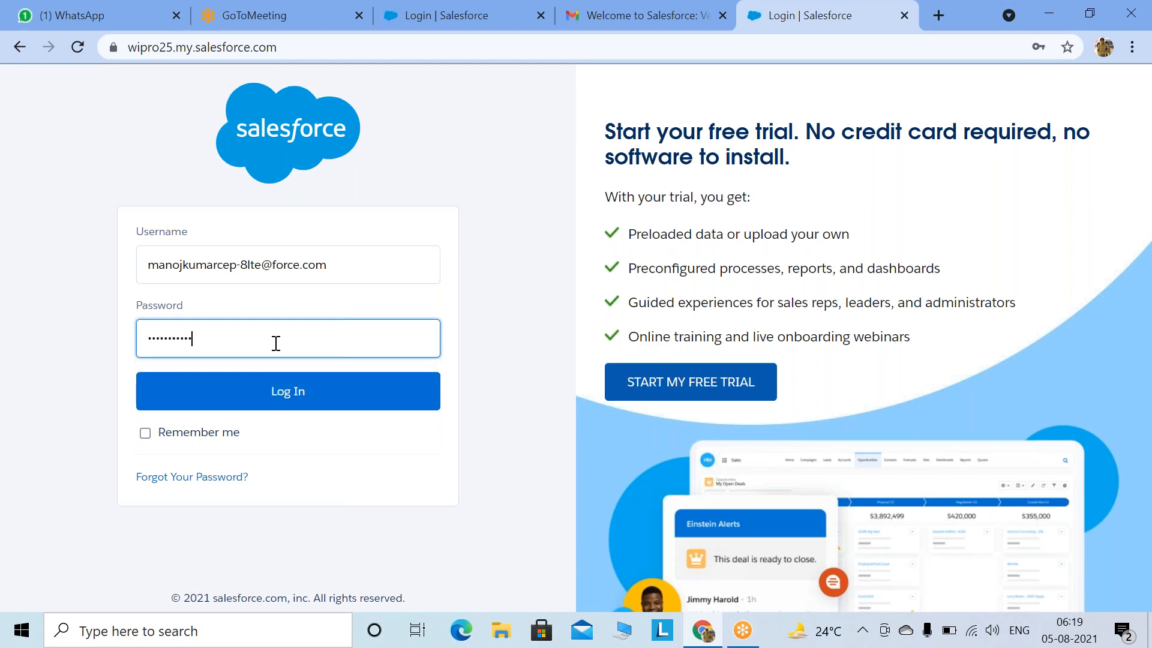
left_click(240, 401)
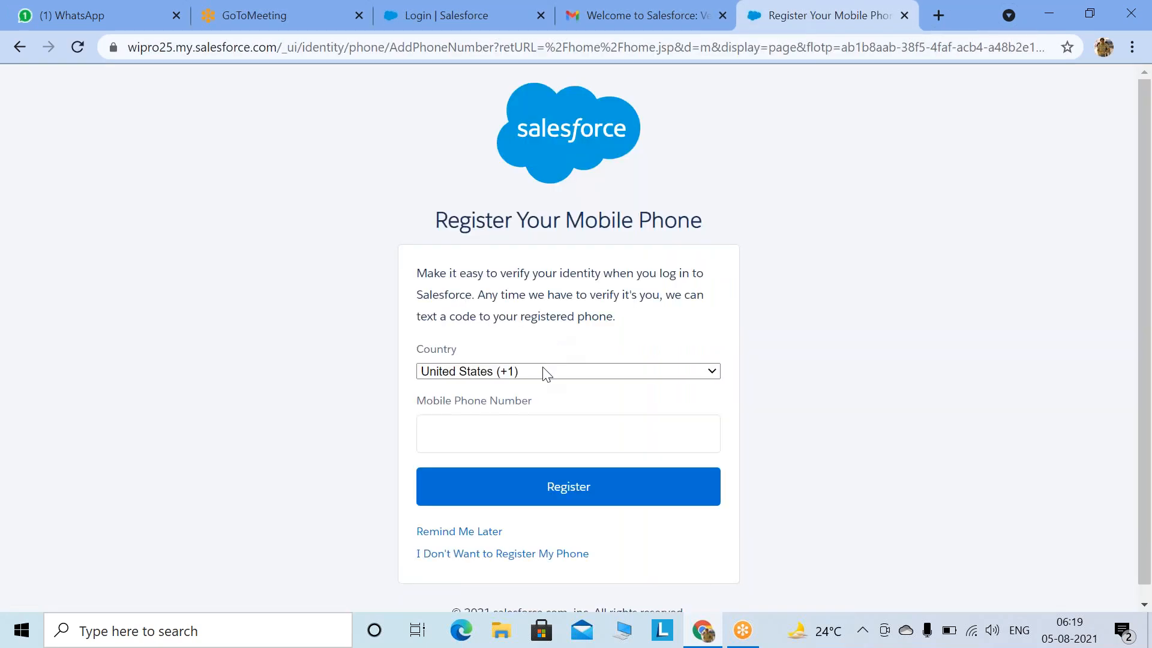
Step: Choose Remind Me Later on the Register Your Mobile Phone page
scroll(594, 382, "down", 1)
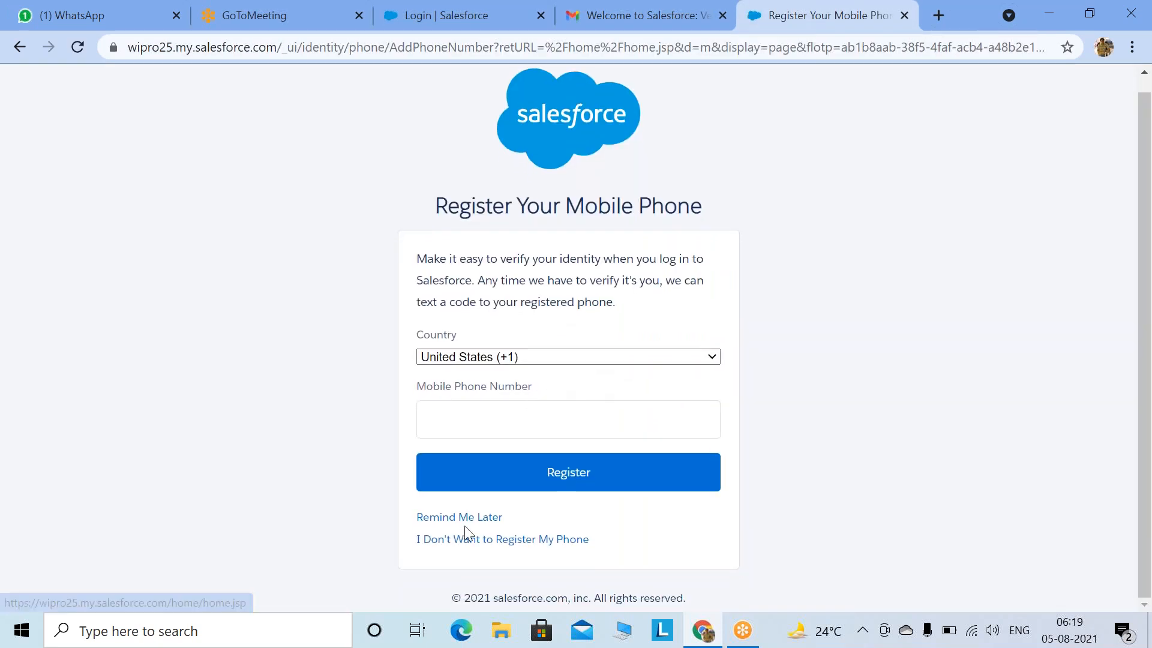
left_click(479, 518)
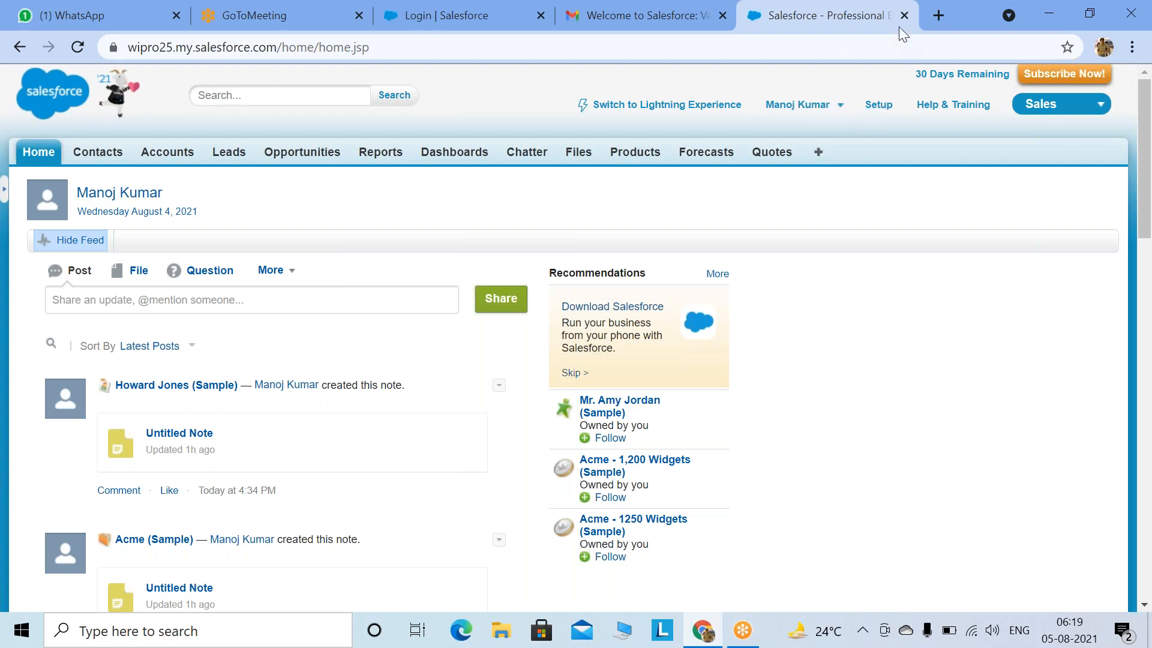
Step: Open 'Sign in - Boomi AtomSphere' in a new tab via the 'pl' suggestion, then return to Salesforce
left_click(939, 18)
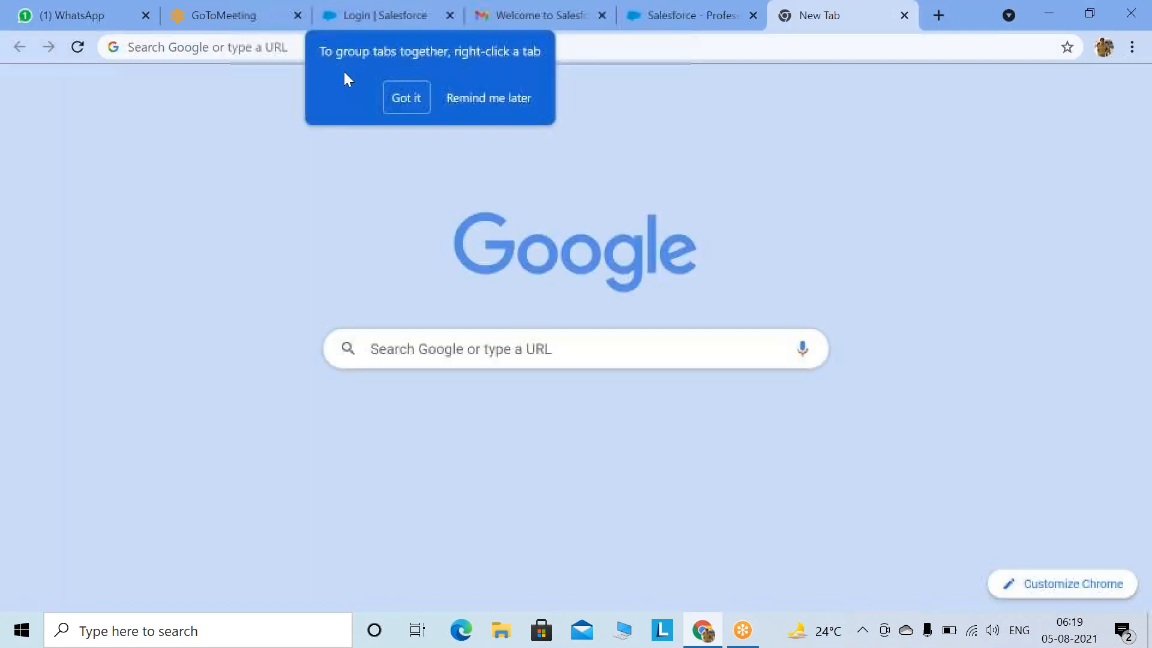
left_click(246, 48)
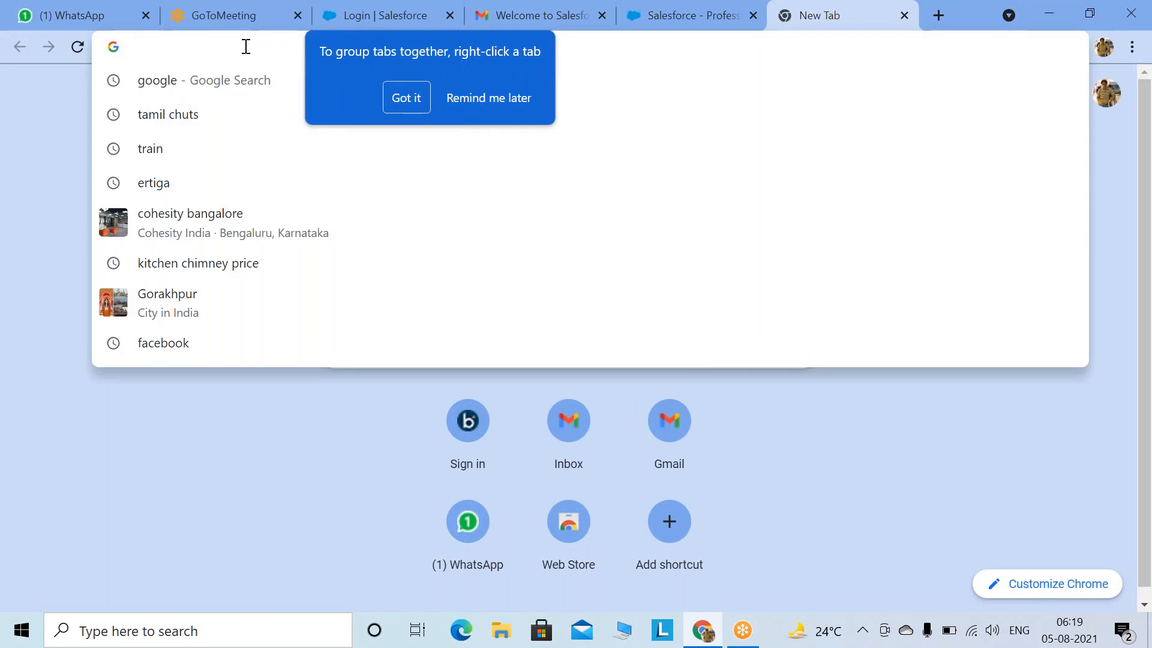
type("pl")
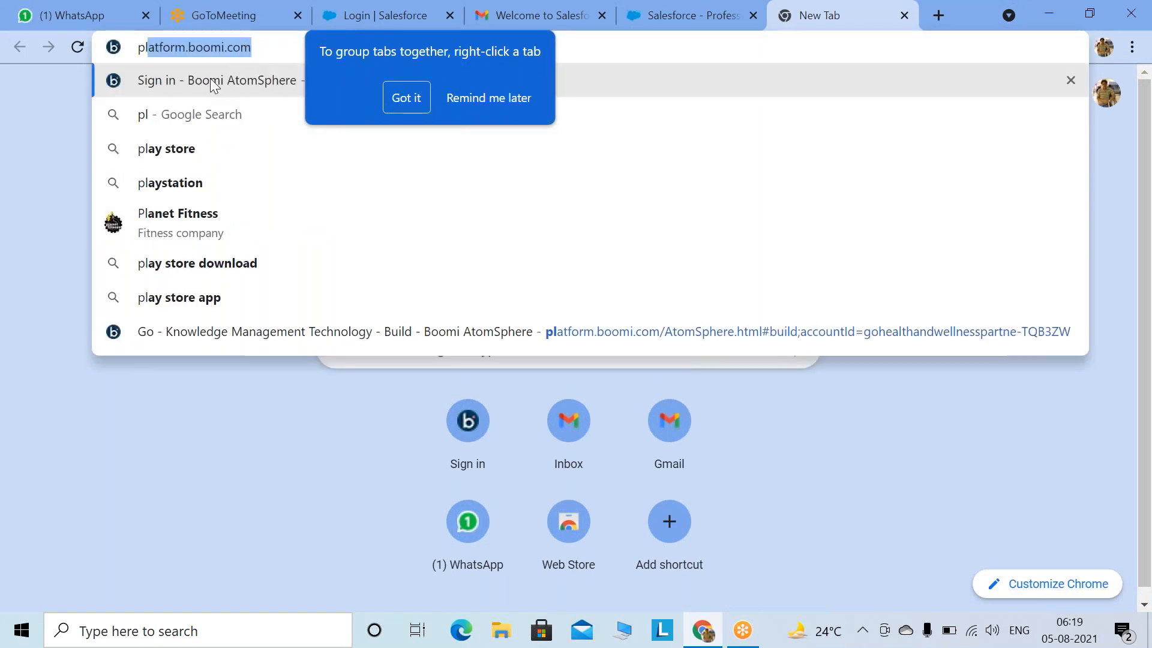
left_click(213, 84)
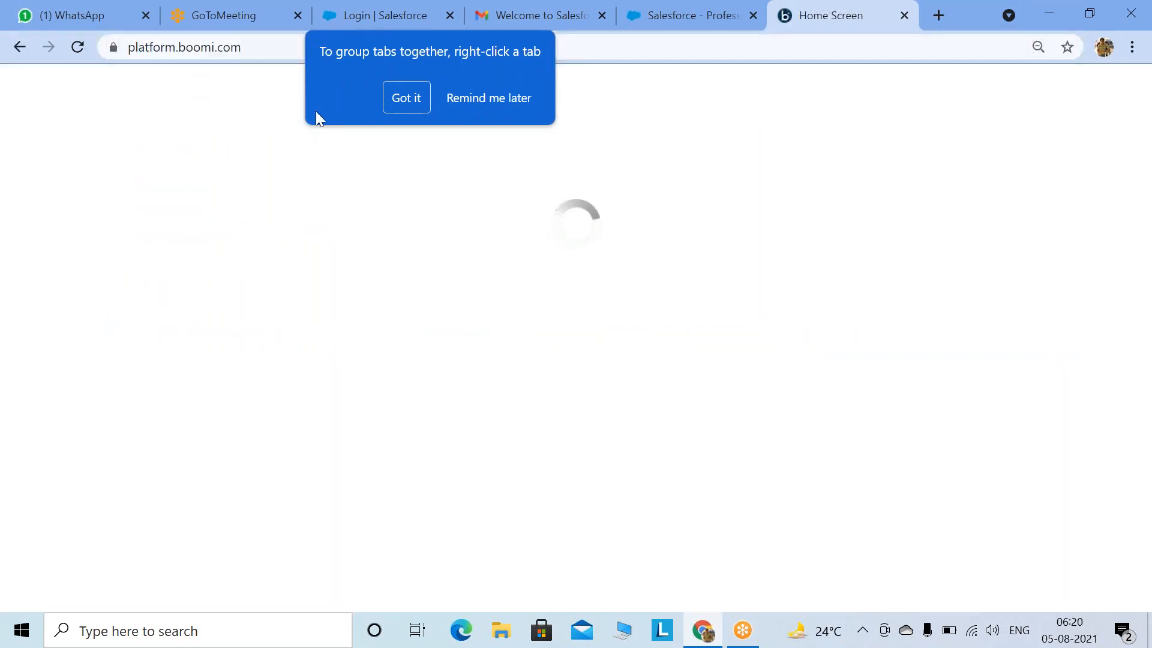
left_click(407, 98)
left_click(200, 242)
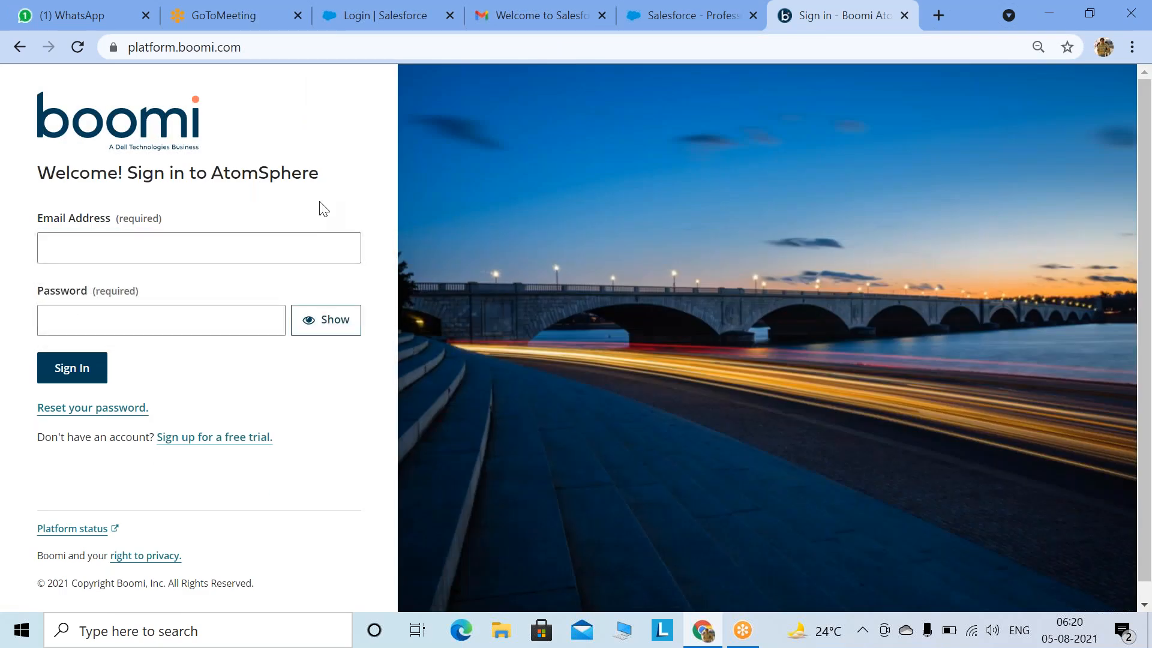
left_click(226, 257)
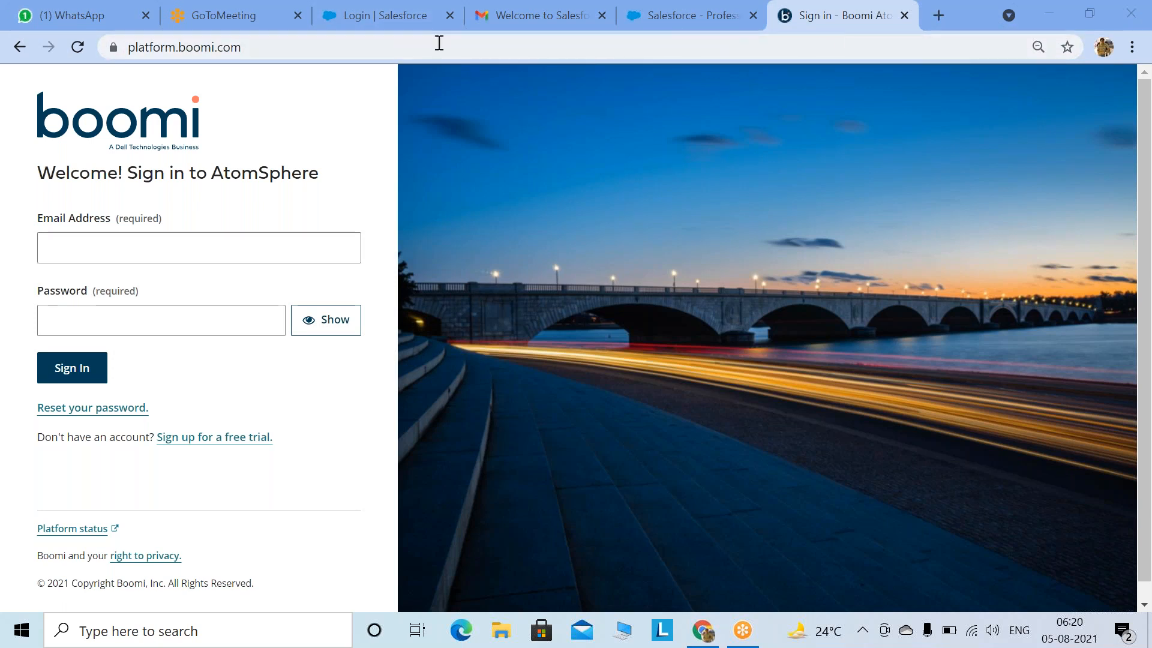
left_click(654, 24)
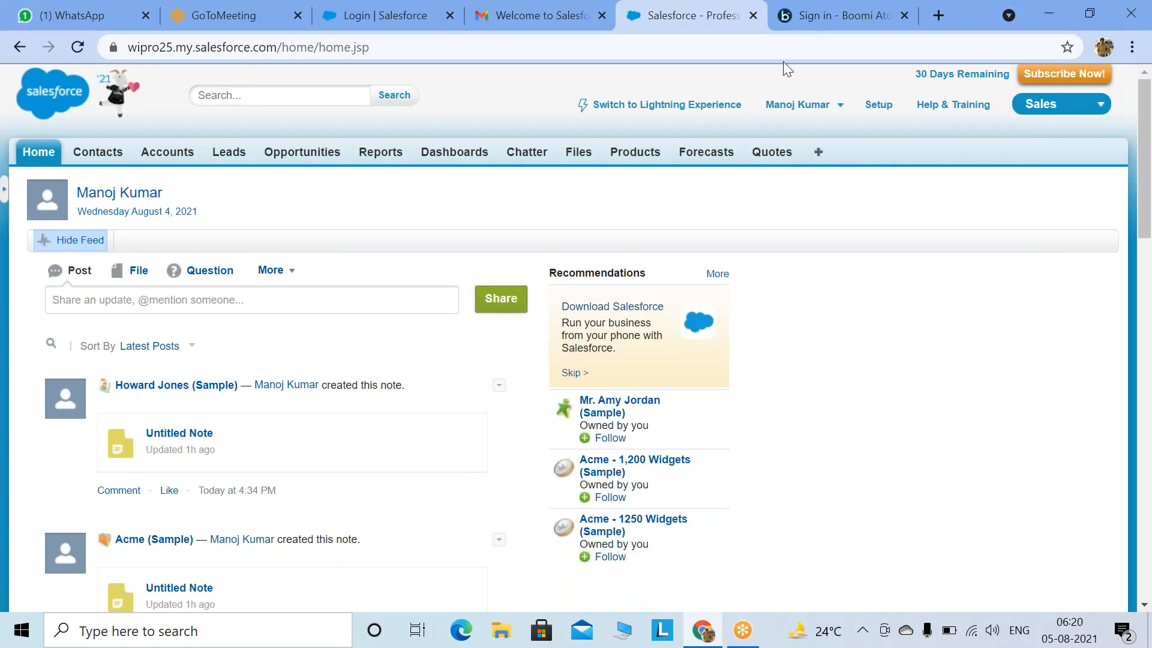
Step: Switch to the Boomi AtomSphere sign-in tab
left_click(840, 18)
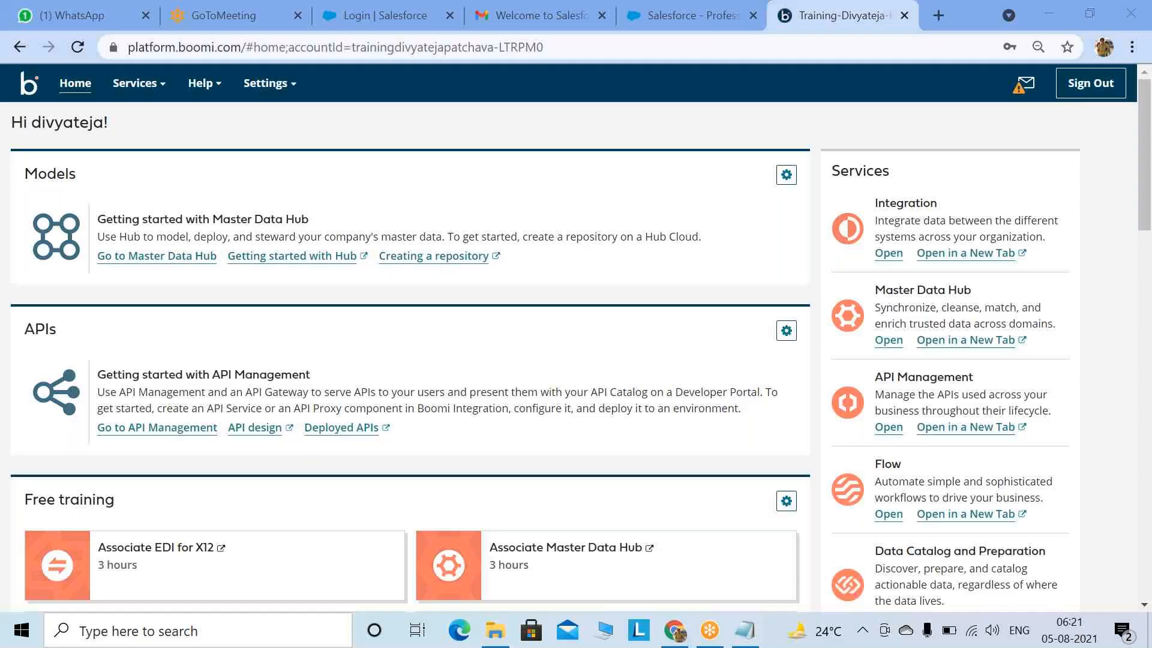
Step: Choose Integration from the Boomi Services menu
left_click(140, 84)
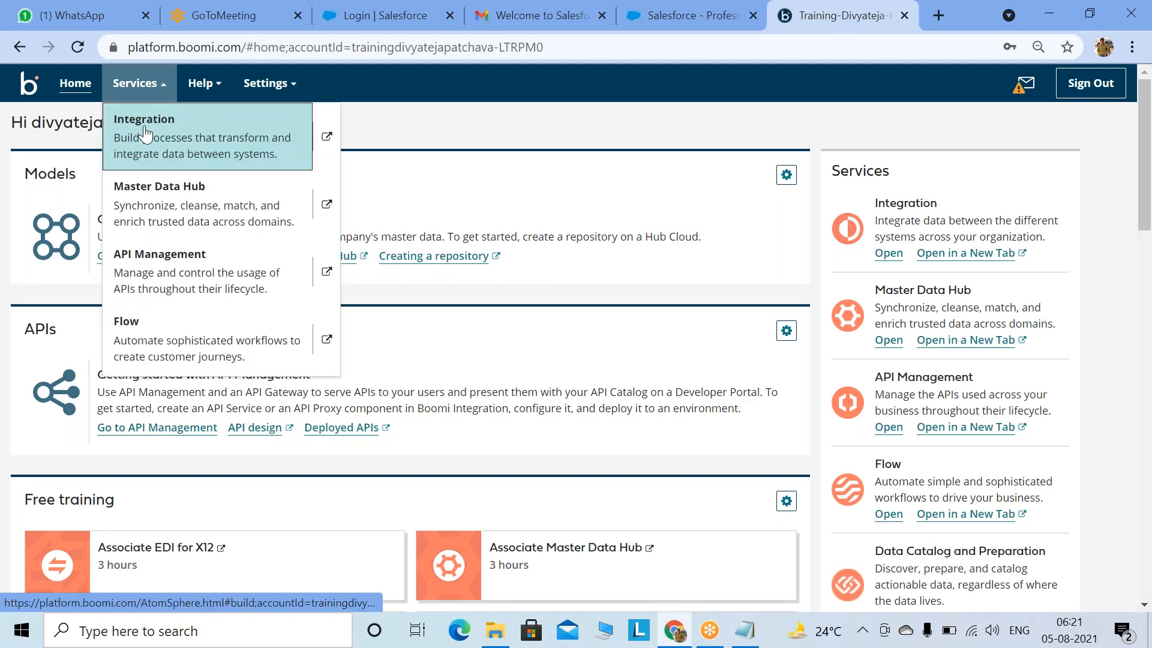
left_click(153, 131)
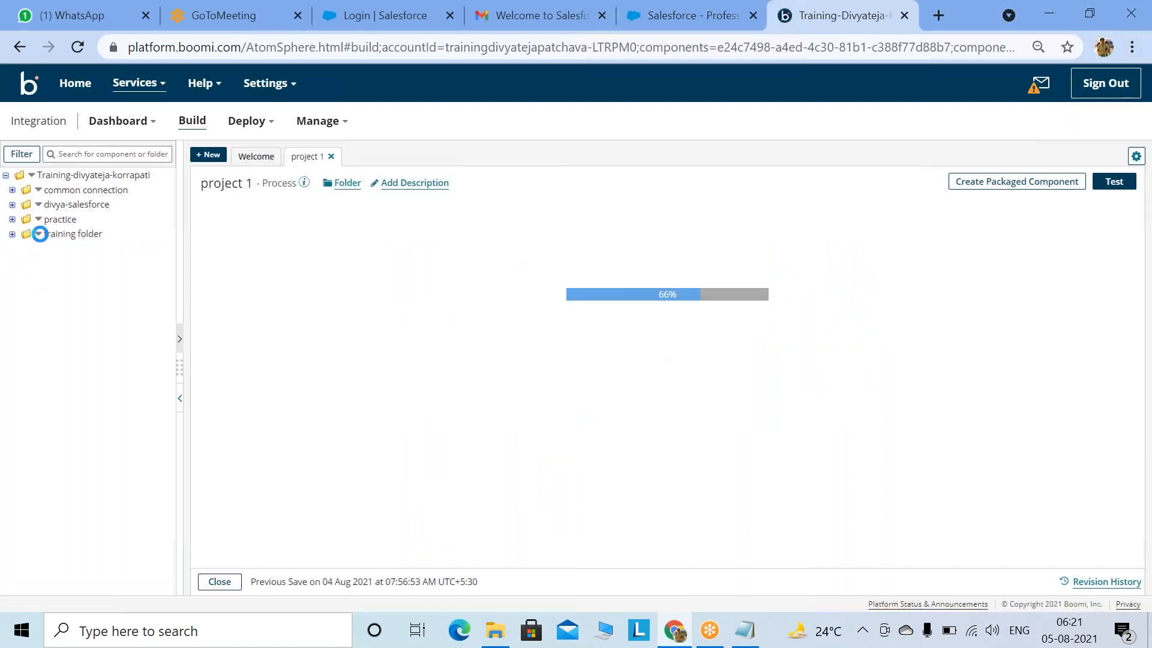
Step: Start a new component in the training folder with Type Connection and Connector Salesforce
left_click(36, 233)
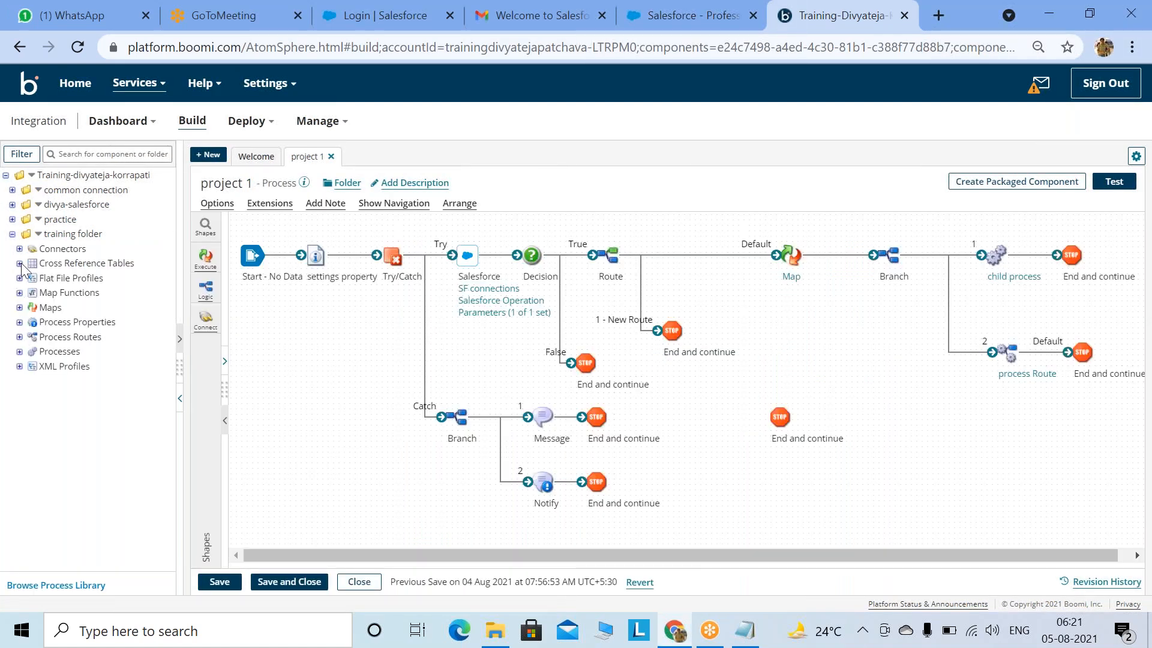
left_click(38, 235)
left_click(107, 430)
left_click(37, 234)
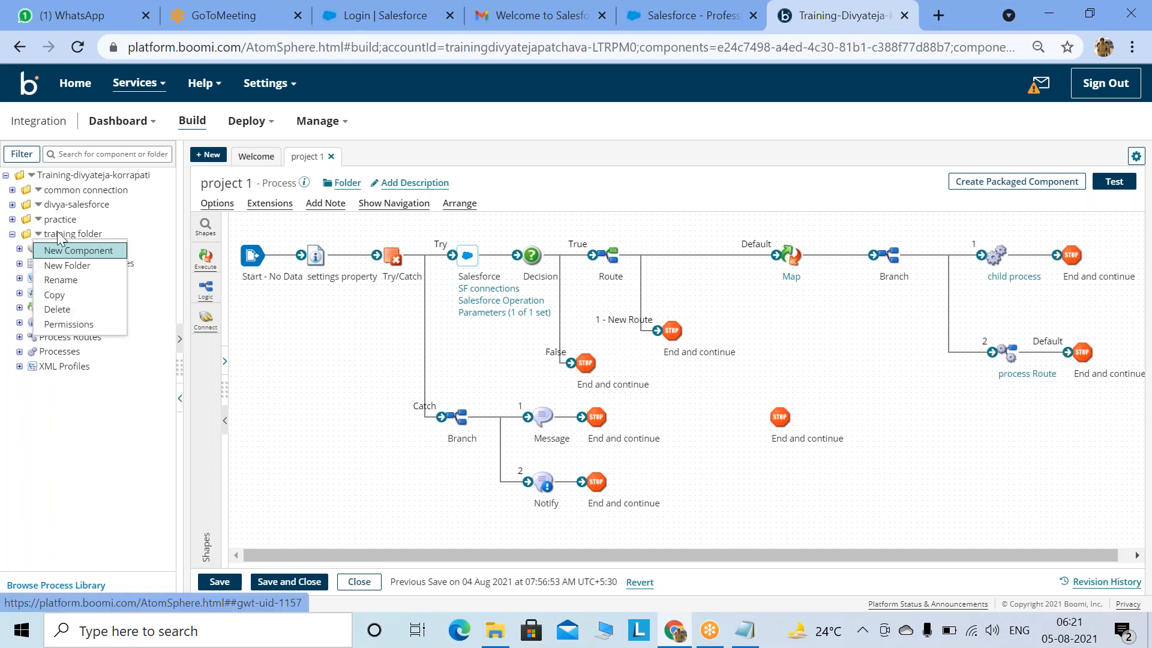
left_click(91, 258)
left_click(605, 131)
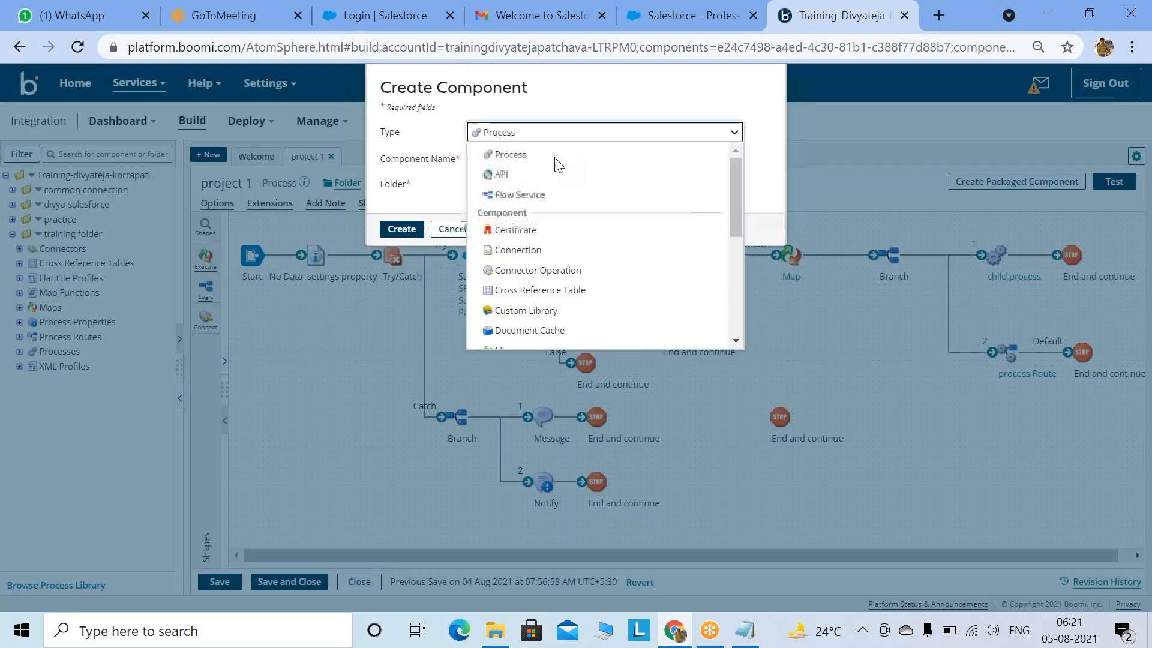
left_click(507, 250)
left_click(511, 159)
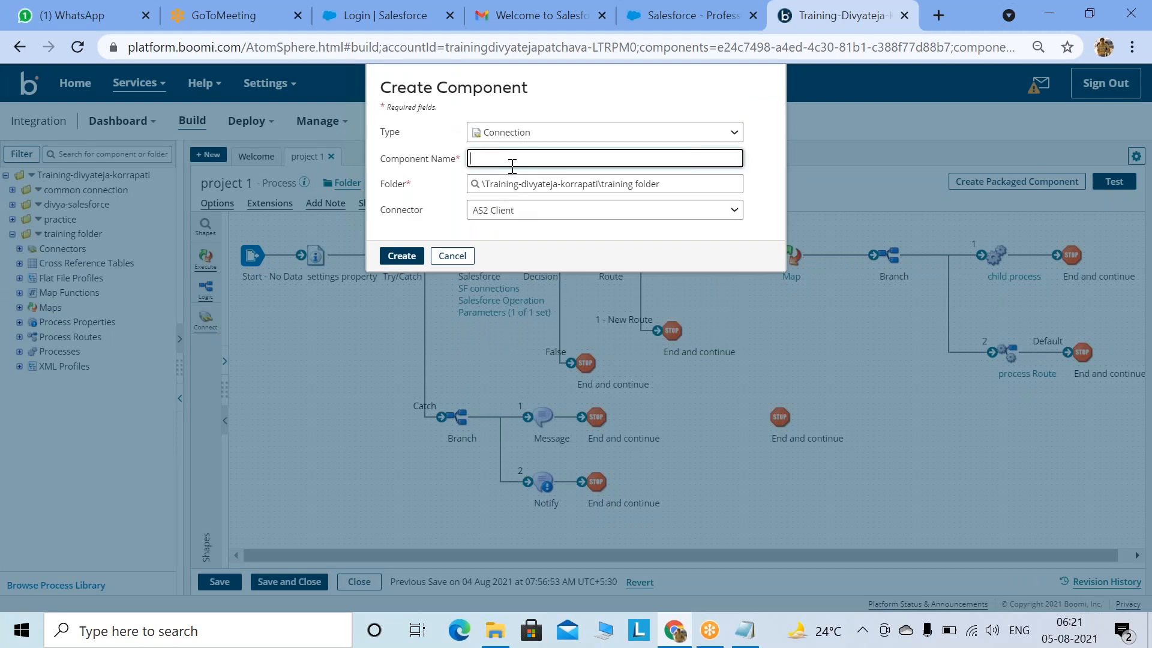
left_click(502, 215)
key("s")
key("s")
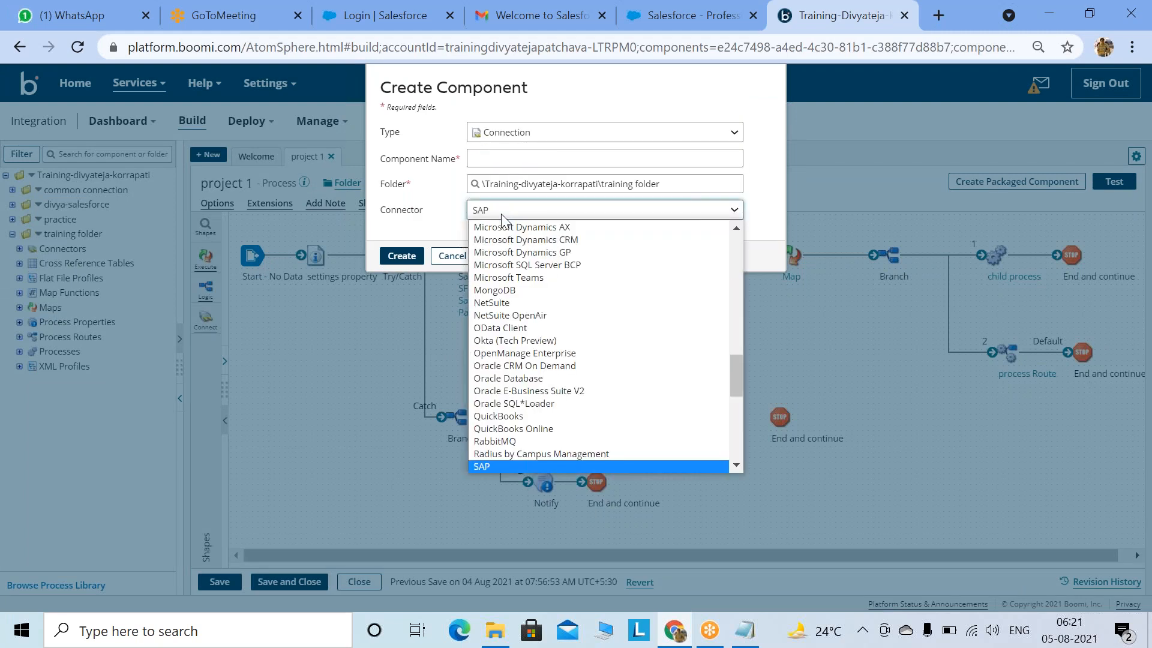
key("s")
key("s")
key("s")
key("s")
key("s")
key("s")
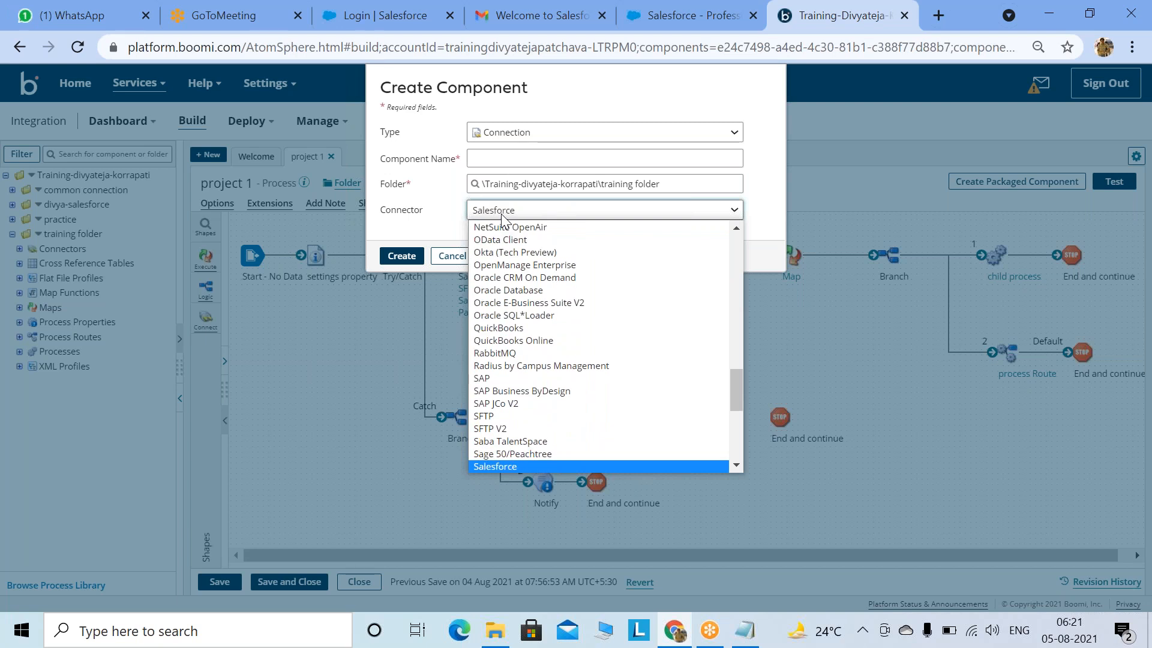
key("Return")
Step: Name the connection 'SF Test Conn', create it, and save
left_click(492, 160)
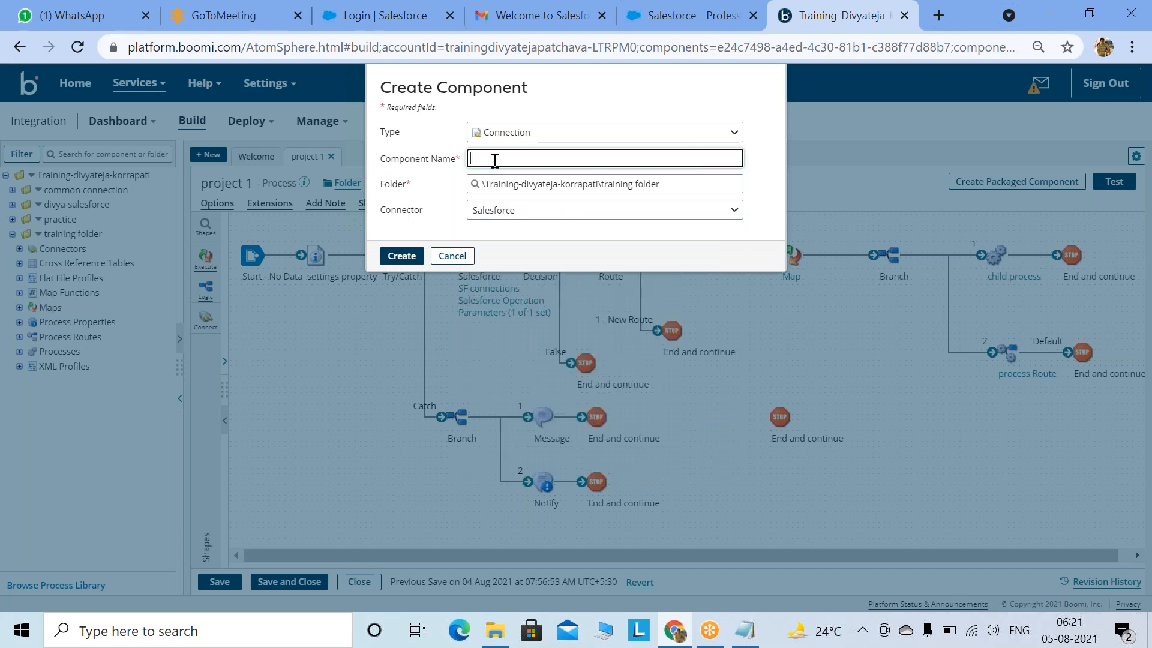
type("SF")
key("BackSpace")
type("SF Test Conn")
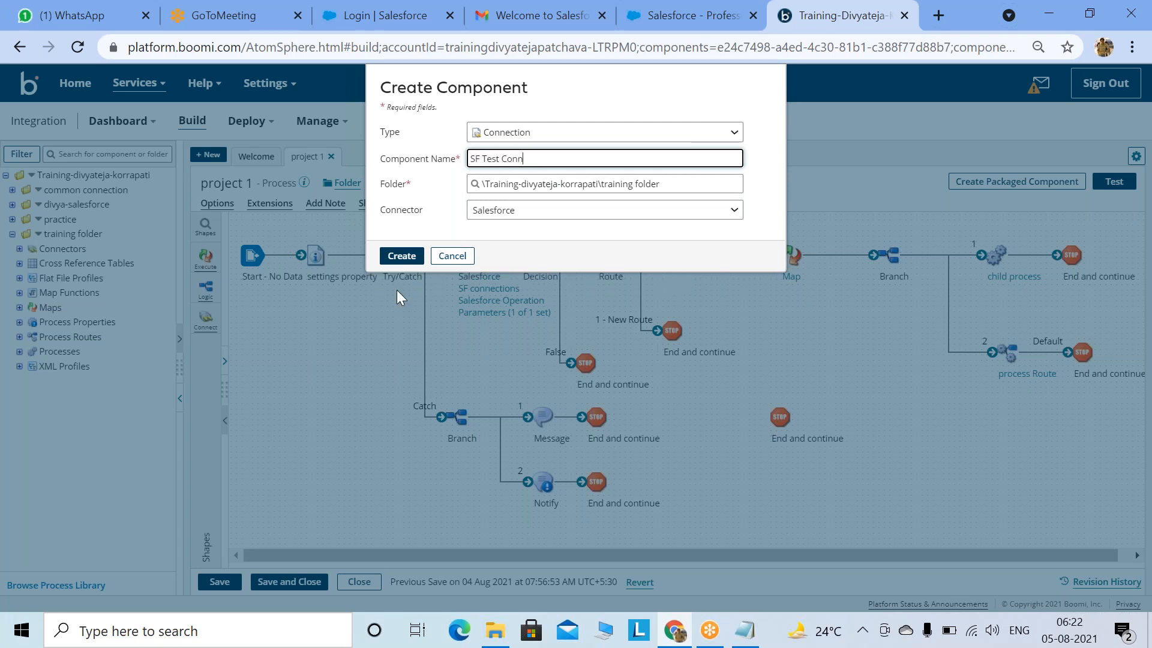
left_click(402, 255)
left_click(220, 581)
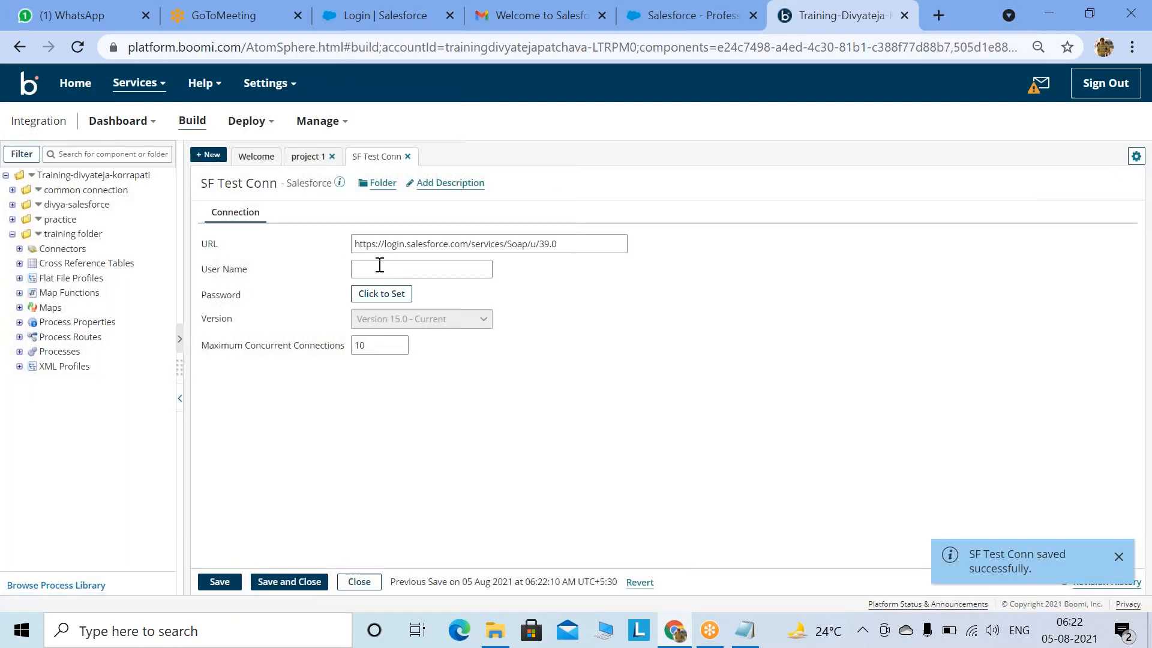
Step: Copy the username from the welcome email into the connection's User Name field and save
left_click(541, 18)
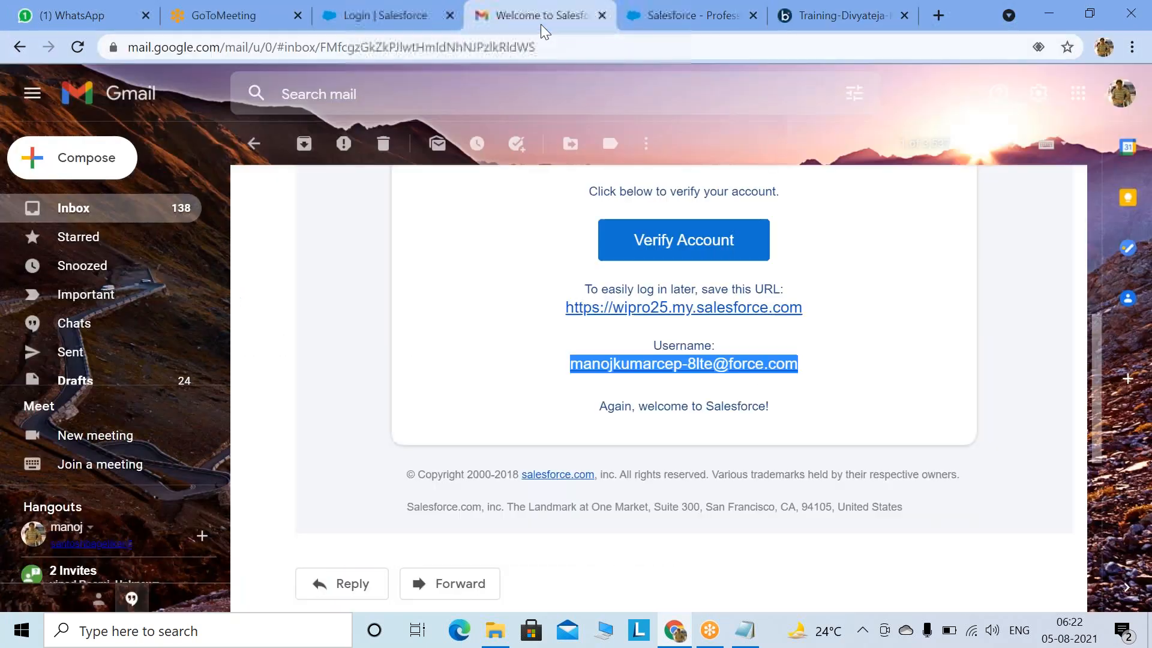
right_click(749, 361)
left_click(782, 502)
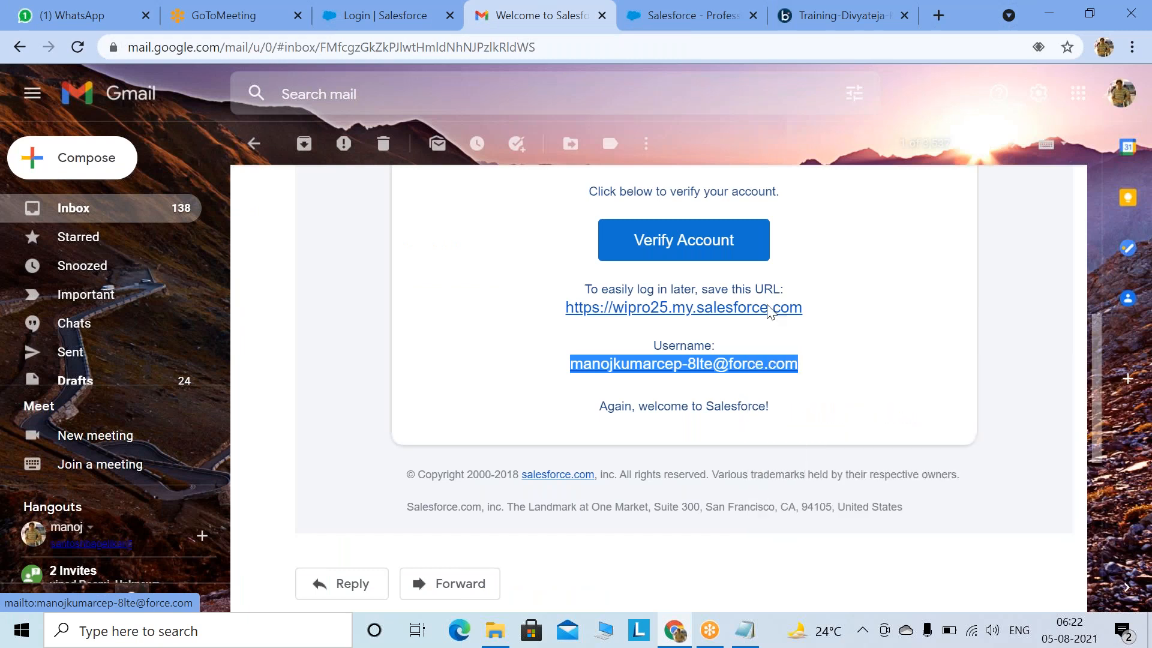
left_click(837, 16)
left_click(416, 264)
key("ctrl+v")
left_click(220, 582)
Step: Reset the Salesforce security token from My Settings > Personal, then go to Gmail
left_click(687, 18)
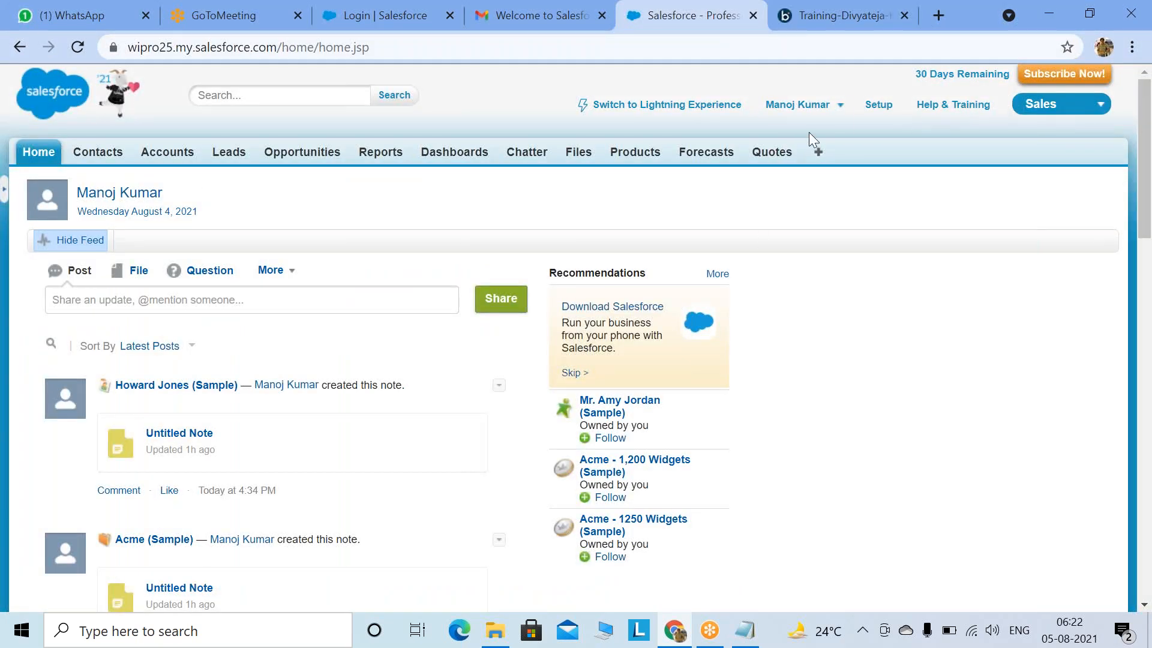
left_click(838, 108)
left_click(679, 165)
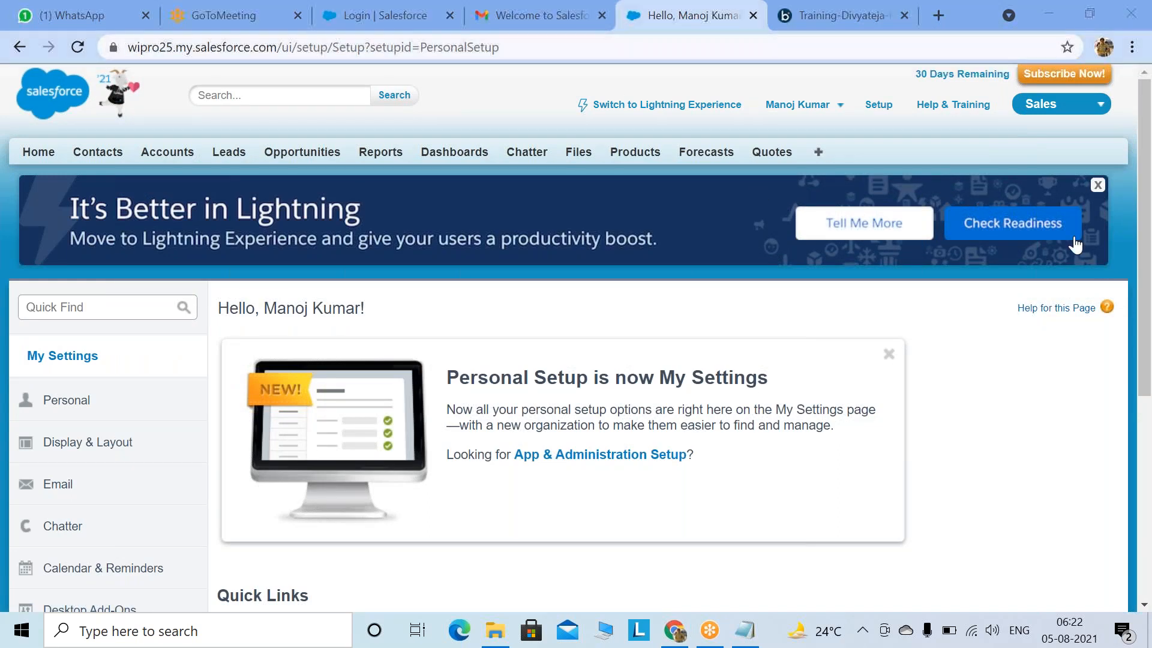
left_click(84, 402)
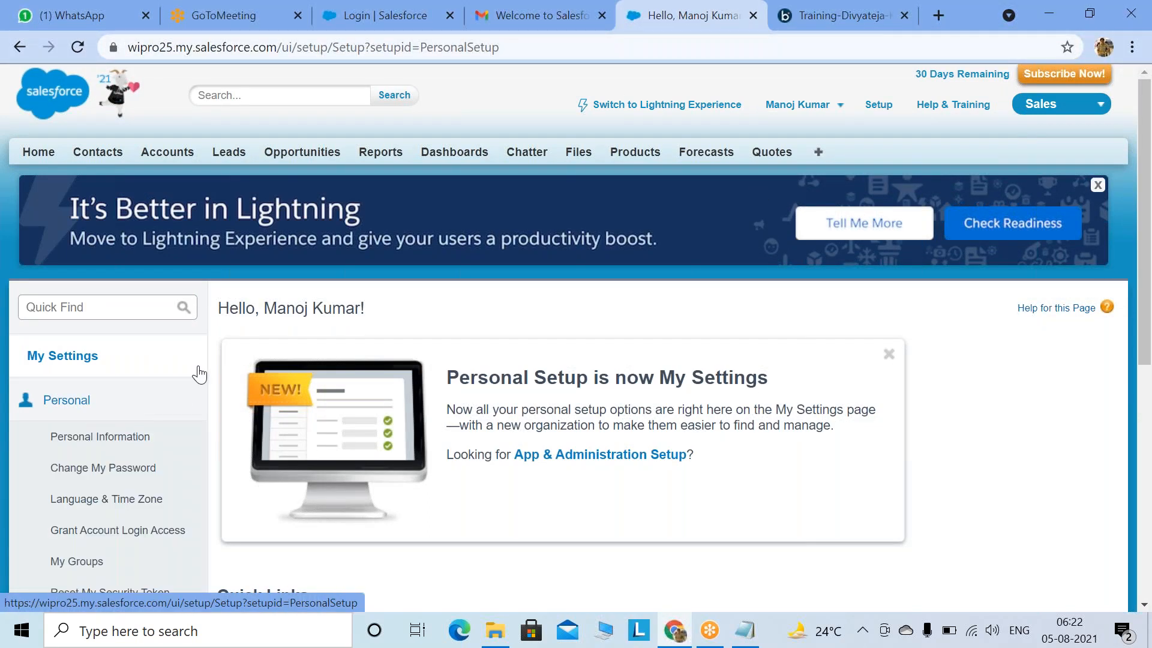
scroll(200, 374, "down", 3)
left_click(116, 415)
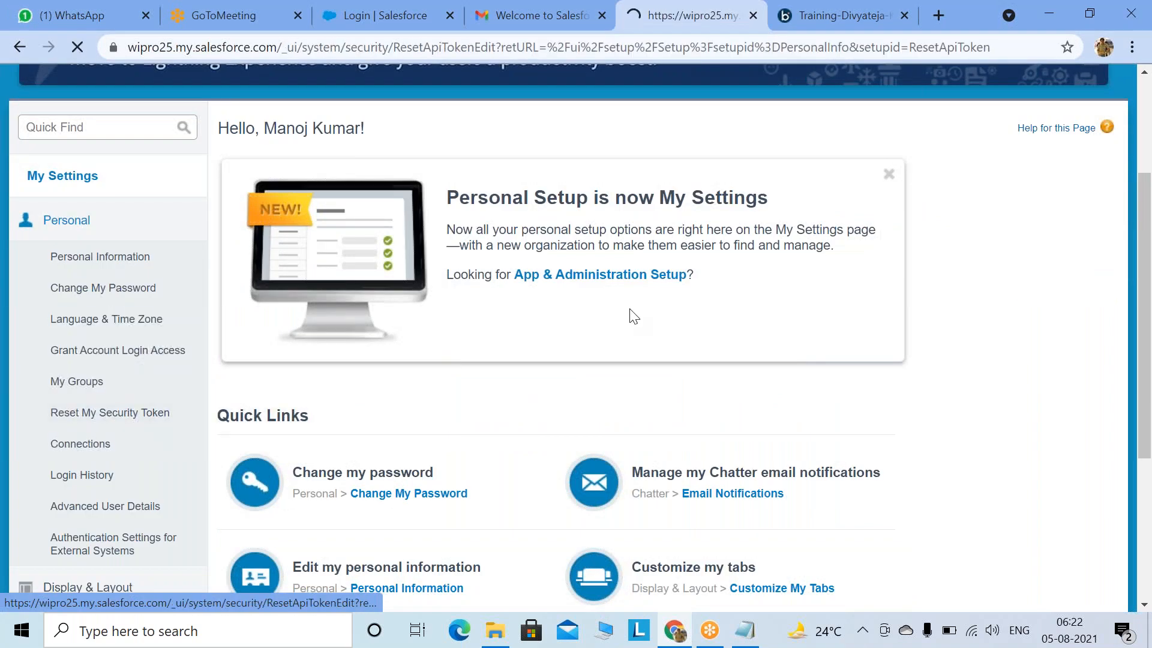
scroll(300, 334, "down", 3)
left_click(302, 292)
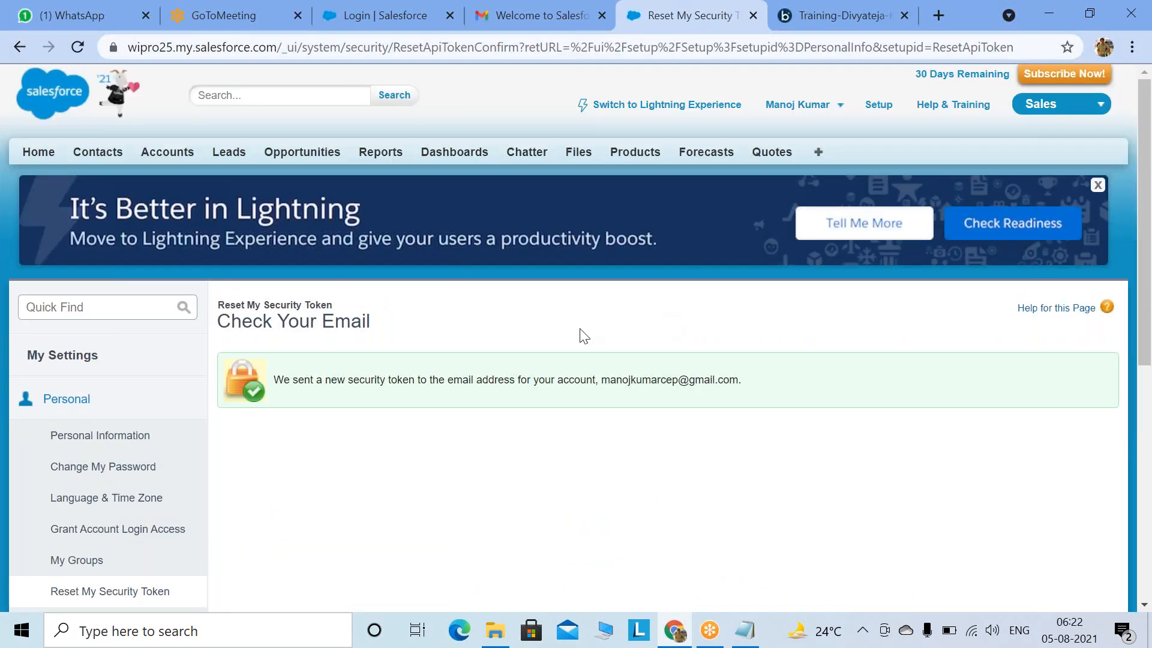
left_click(495, 24)
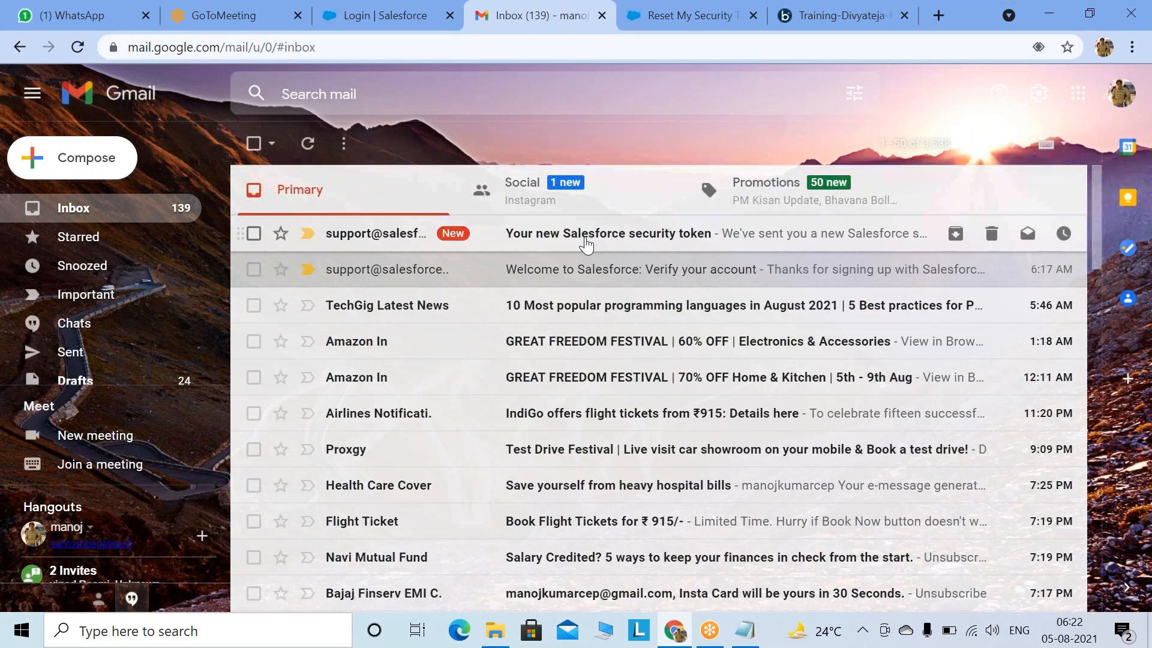
Step: Open the new Salesforce security token email and select the token value
left_click(585, 233)
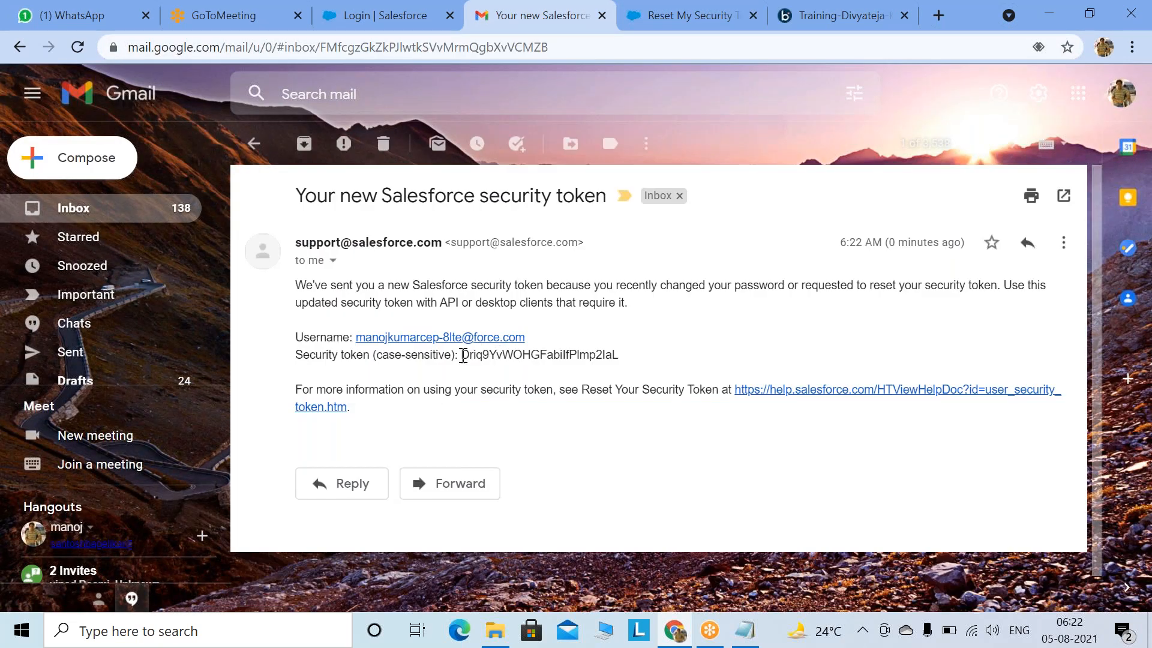
left_click_drag(462, 355, 620, 357)
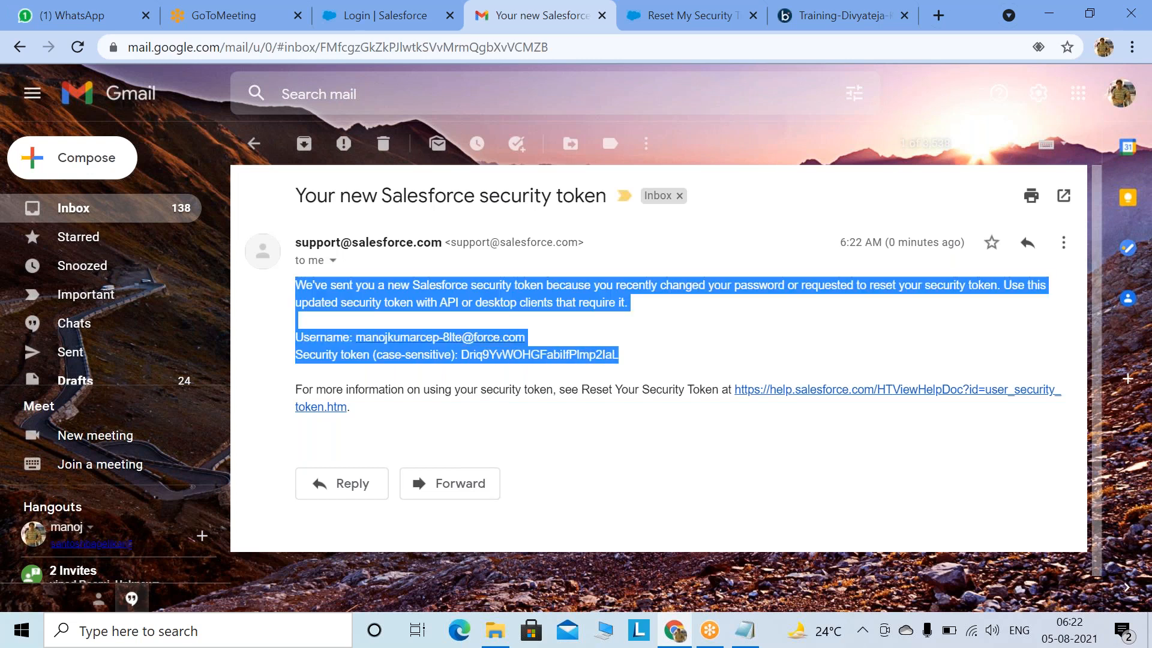
left_click(621, 357)
left_click_drag(462, 355, 621, 354)
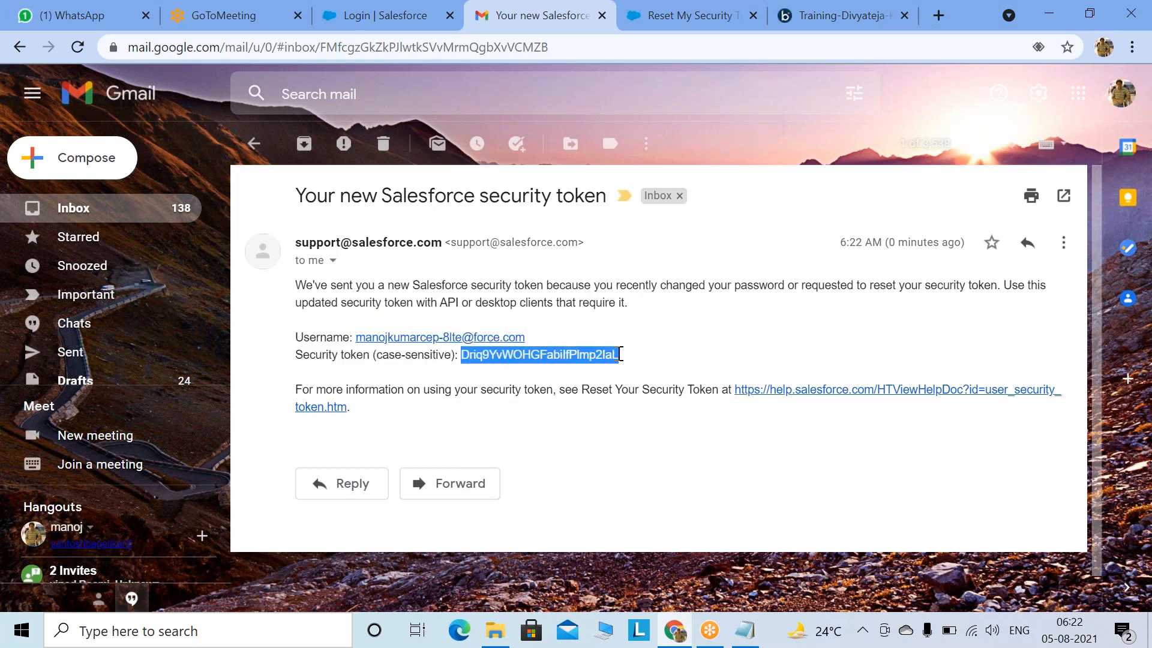
Step: Paste the token into a new Notepad line, type the account password in front, and select the combined line
left_click(120, 631)
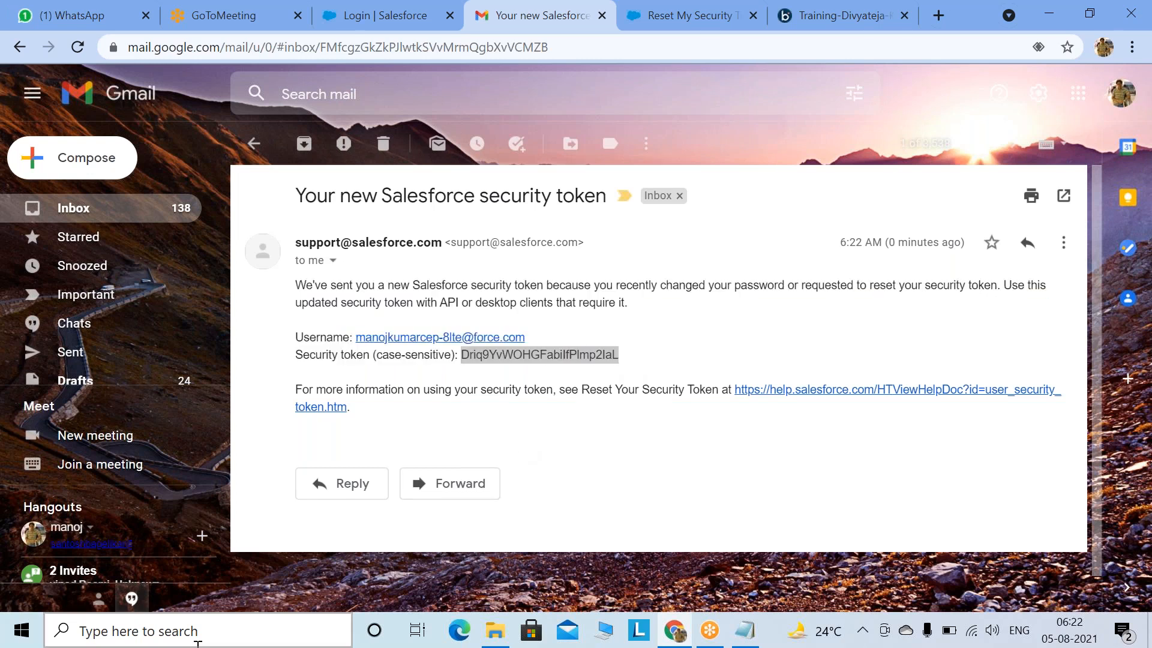
type("notepad")
left_click(162, 126)
key("ctrl+v")
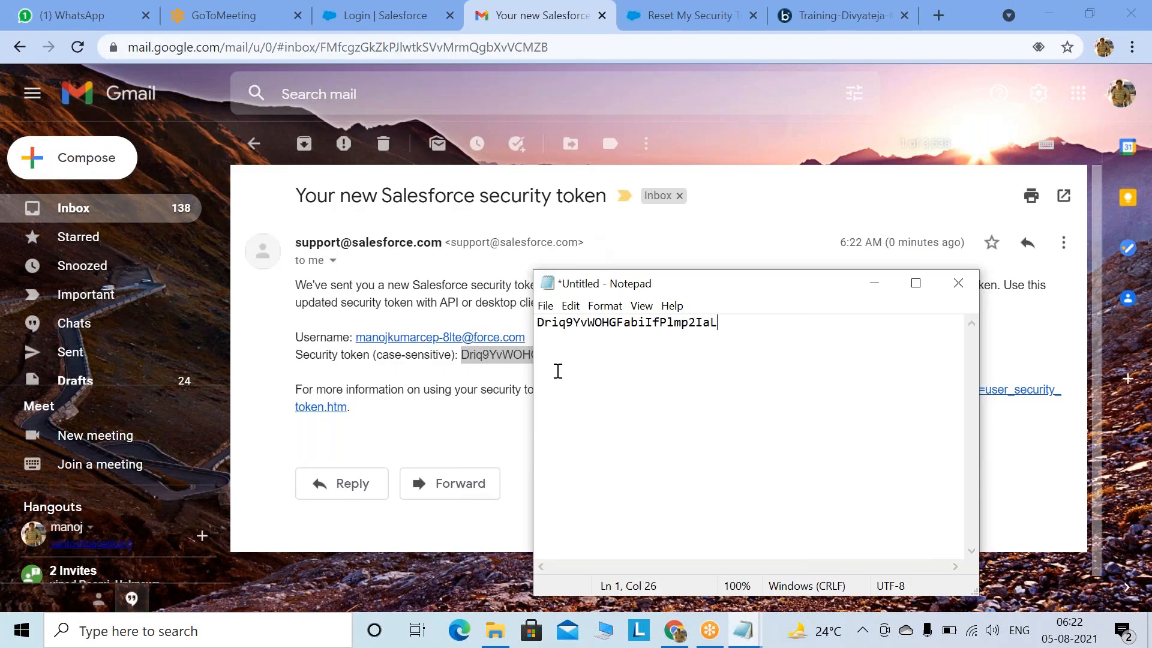
key("Home")
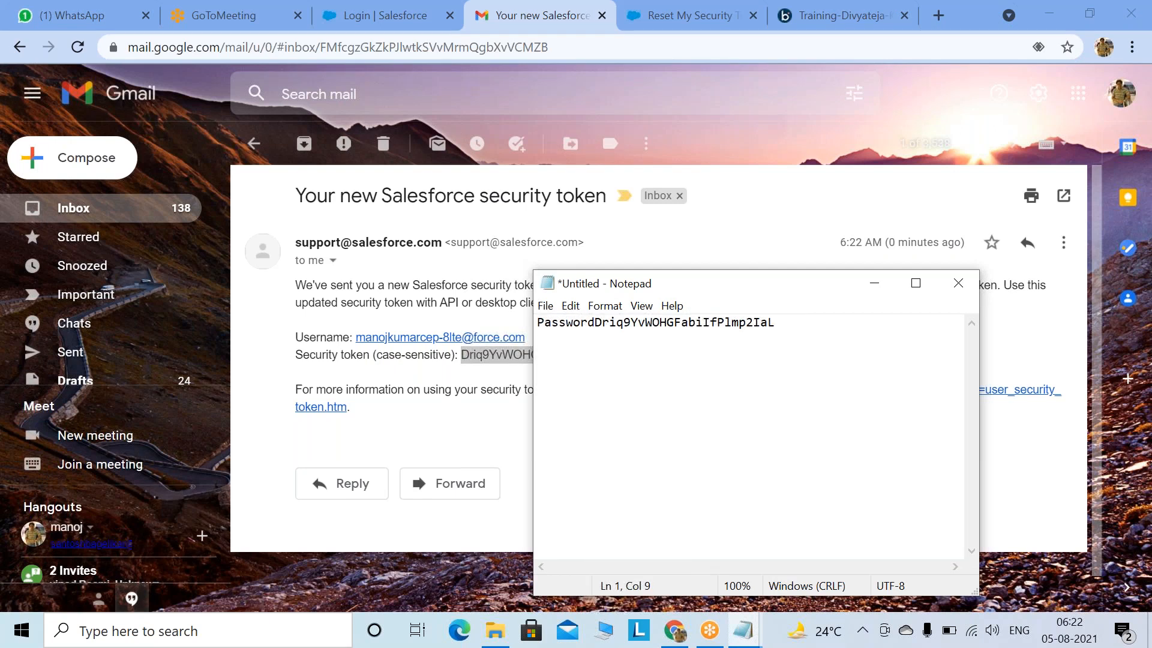
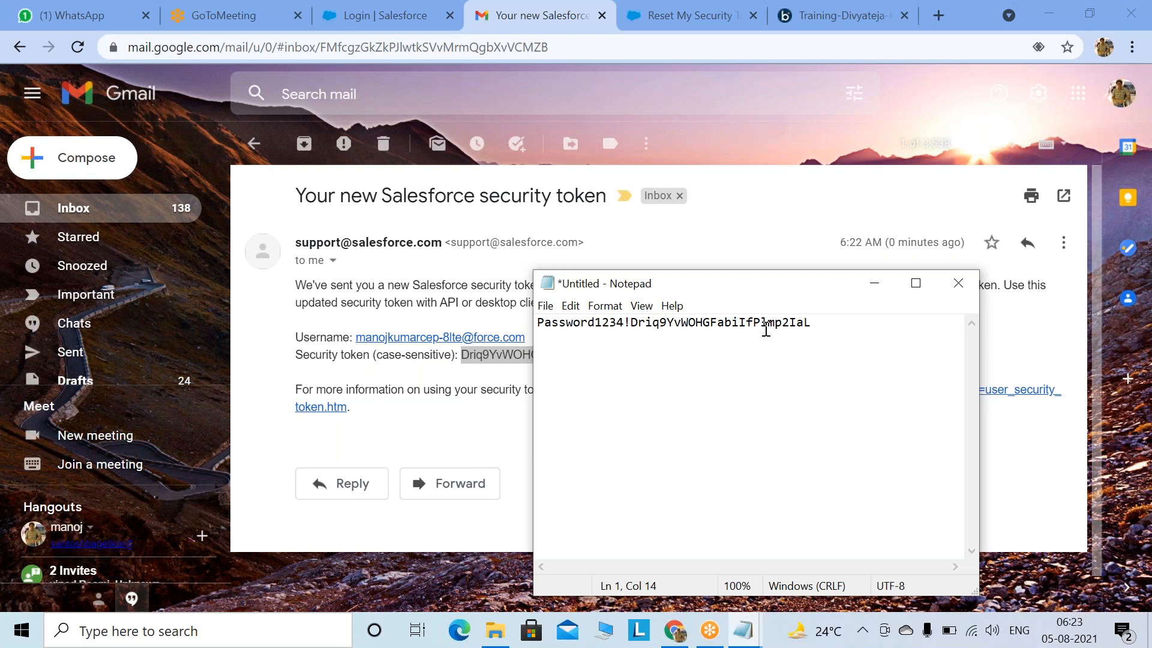
left_click_drag(827, 325, 419, 319)
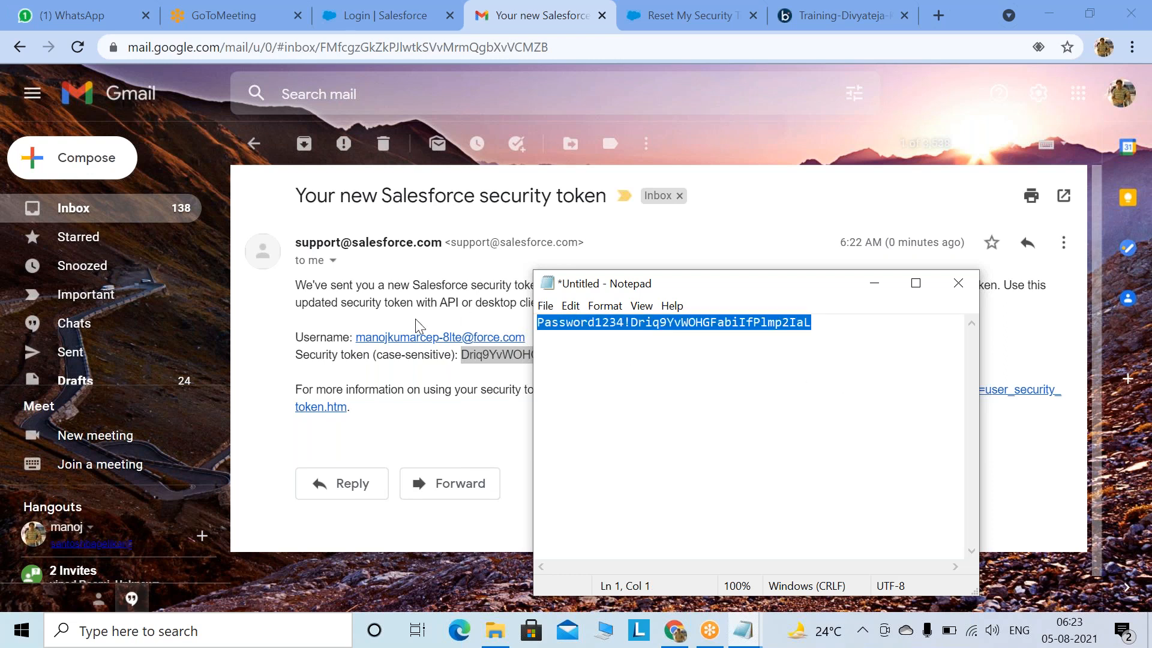
left_click(251, 12)
left_click(497, 23)
Step: Set SF Test Conn's password to the pasted password-plus-token, apply it, and save the connection
left_click(840, 15)
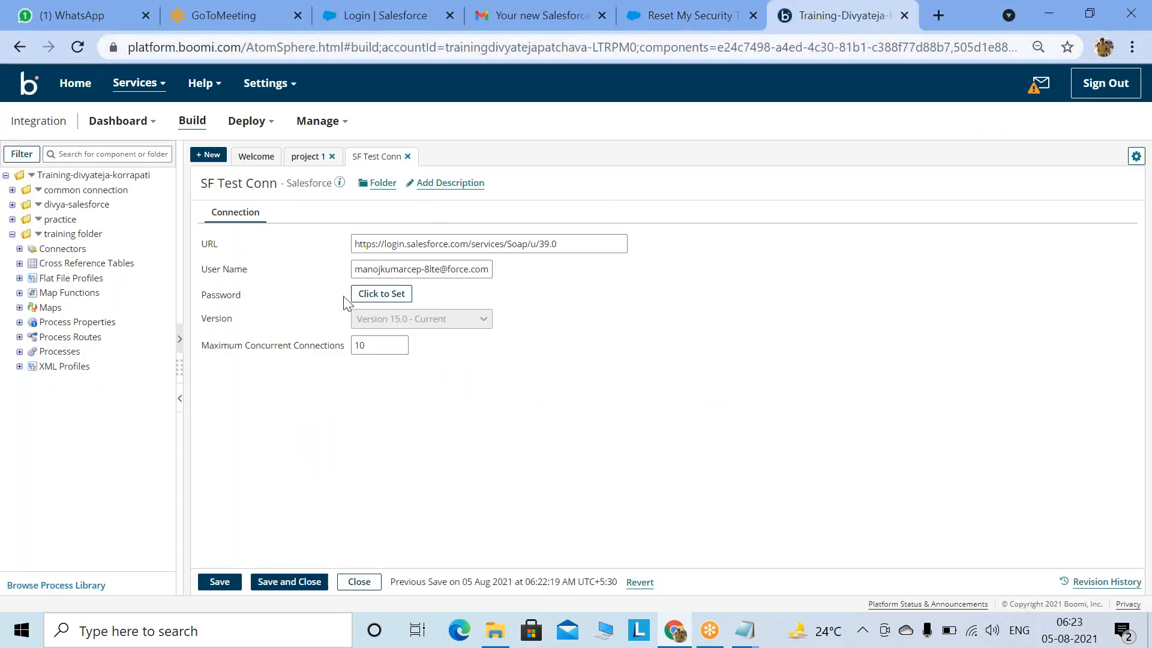
left_click(381, 294)
key("ctrl+v")
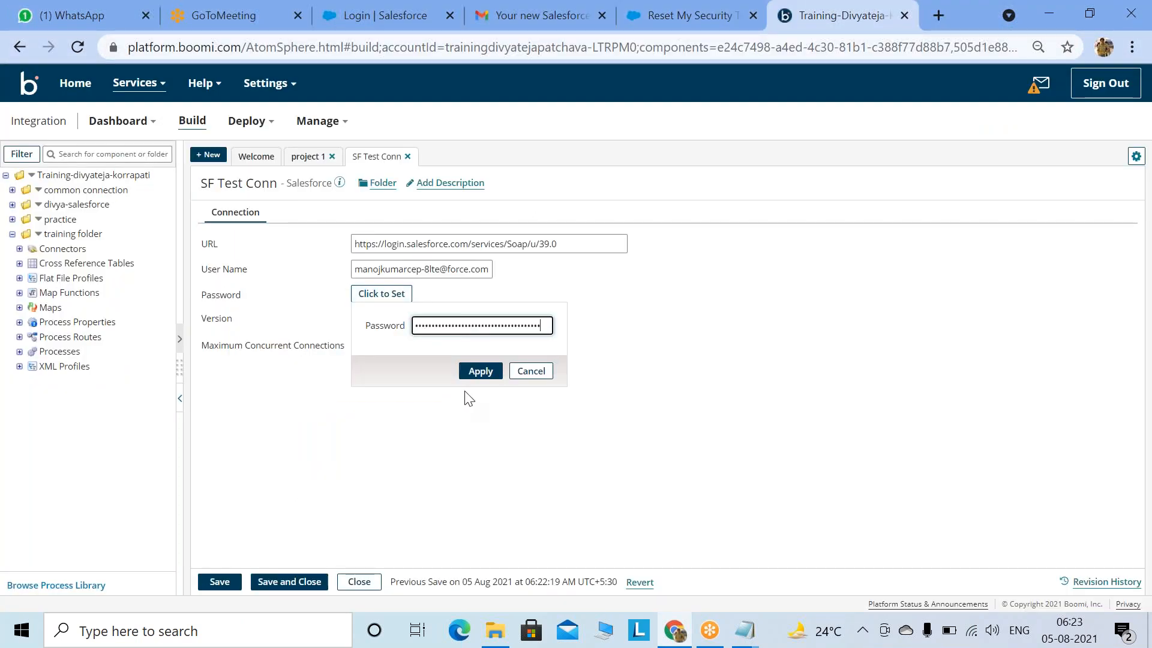
left_click(480, 371)
left_click(273, 582)
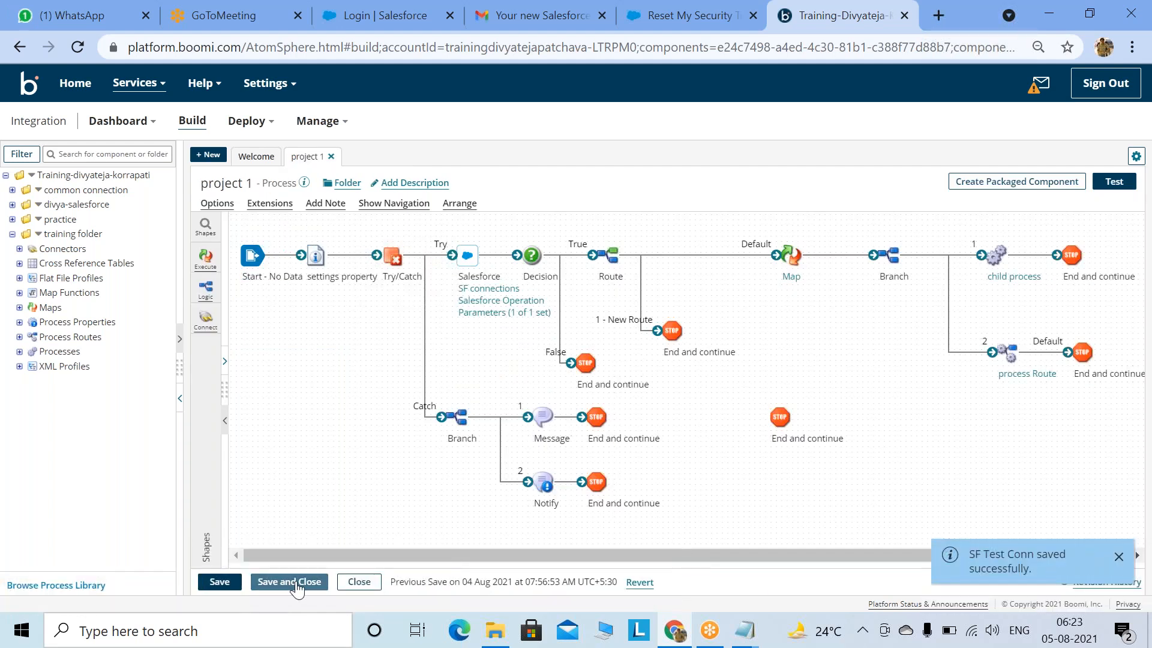
Step: Reopen SF Test Conn from Connectors > Salesforce > Connections to check it, then expand Processes and the training folder
left_click(288, 581)
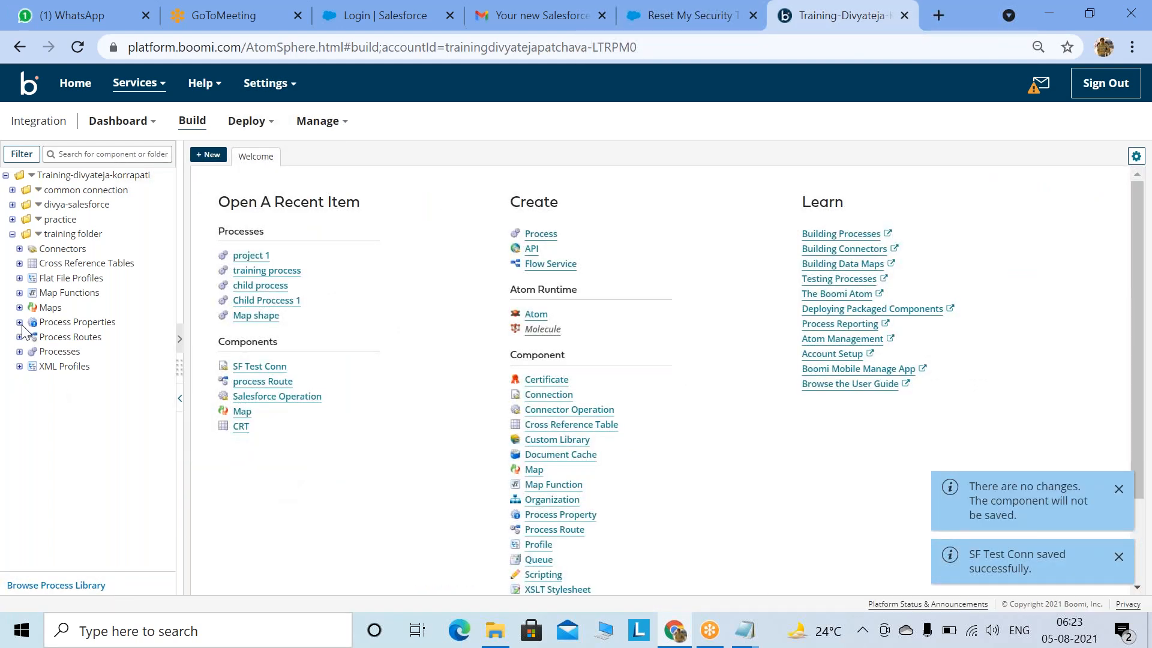
left_click(19, 248)
left_click(26, 278)
left_click(33, 292)
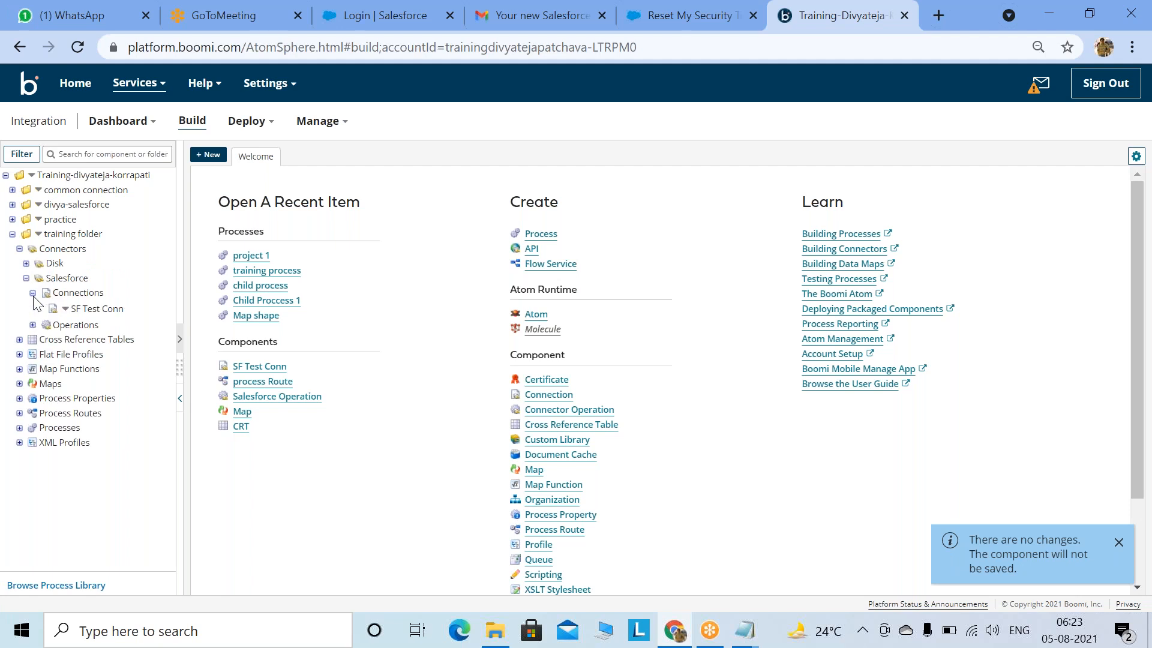
left_click(86, 309)
left_click(267, 578)
left_click(20, 427)
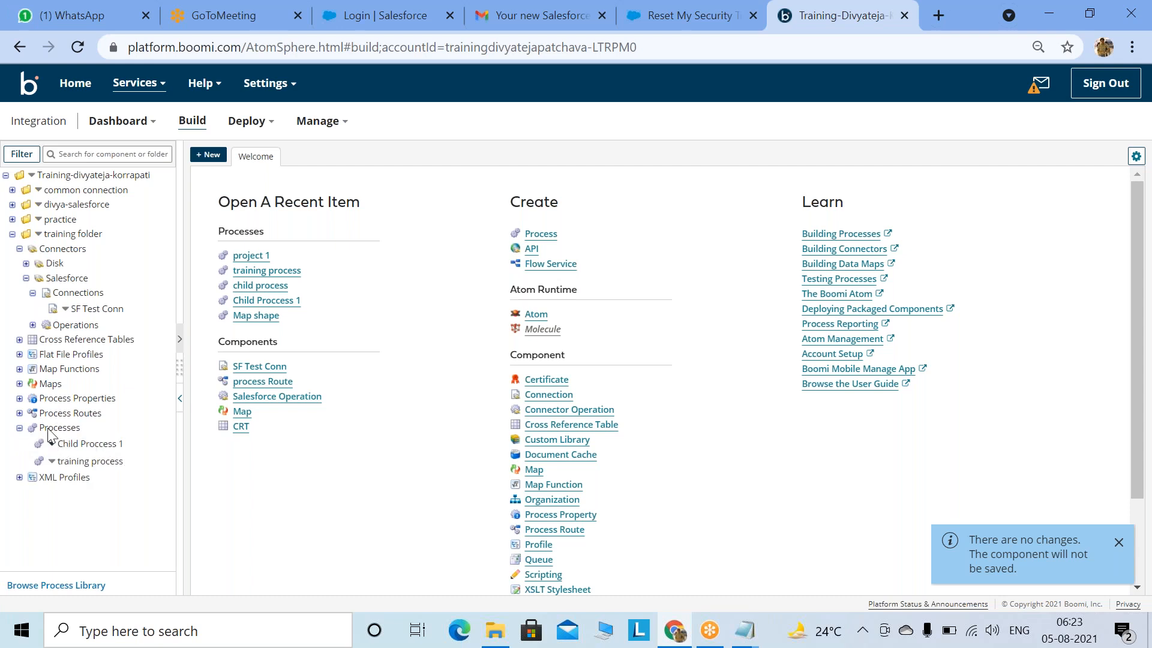
left_click(37, 235)
Step: Create a new process named 'Test Connection' in the training folder
left_click(73, 251)
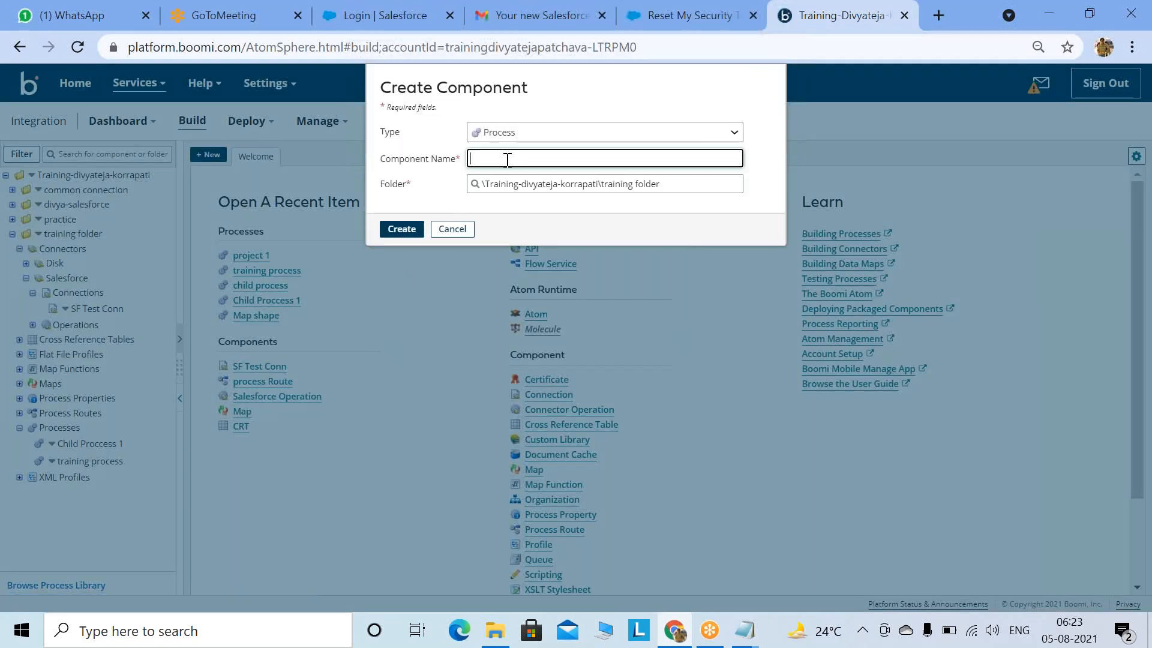
type("Tes")
type("t Pr")
type("cess")
key("BackSpace")
type("Connection")
left_click(398, 230)
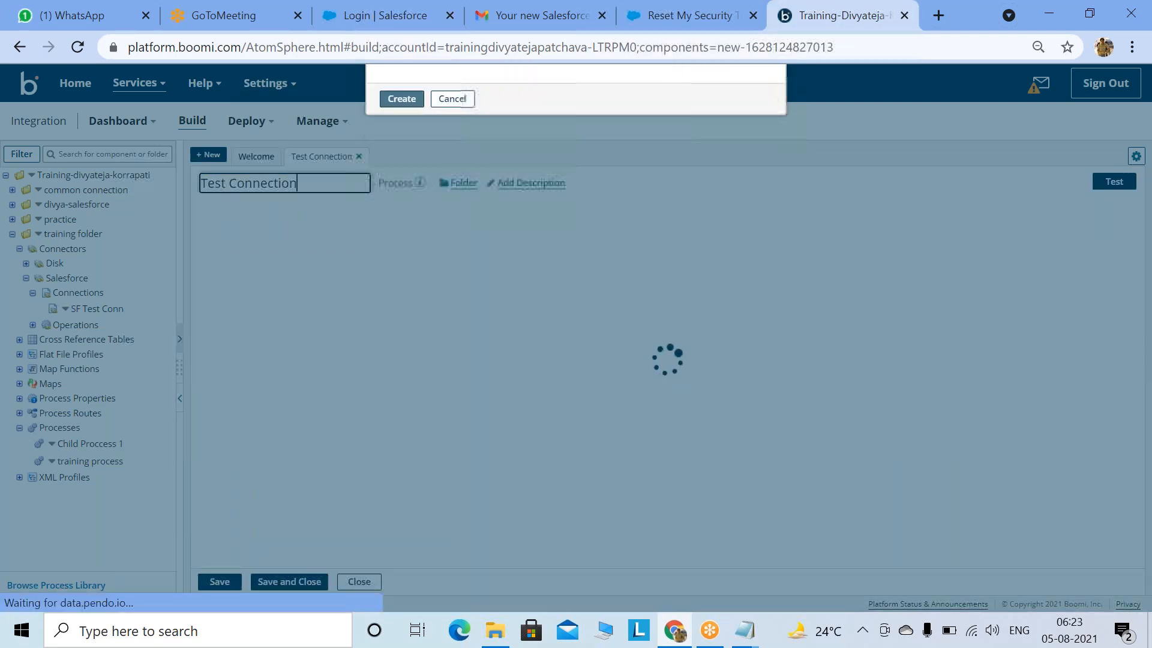
Step: Set the Start shape to No Data and save the process
left_click(1060, 284)
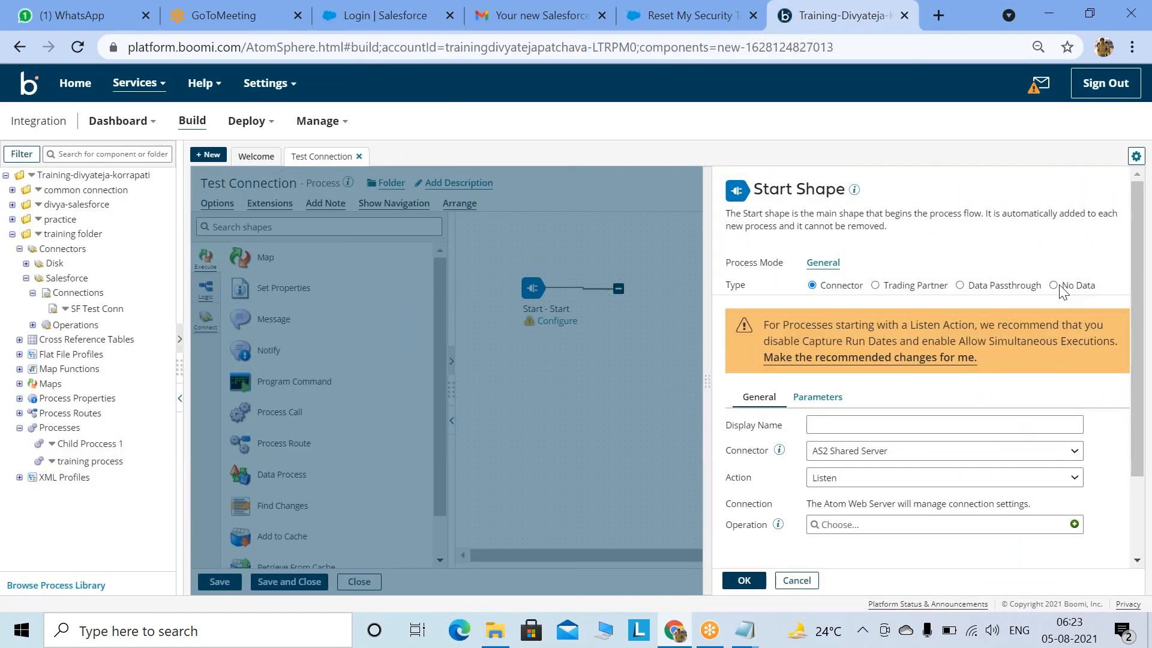
left_click(1057, 286)
left_click(745, 580)
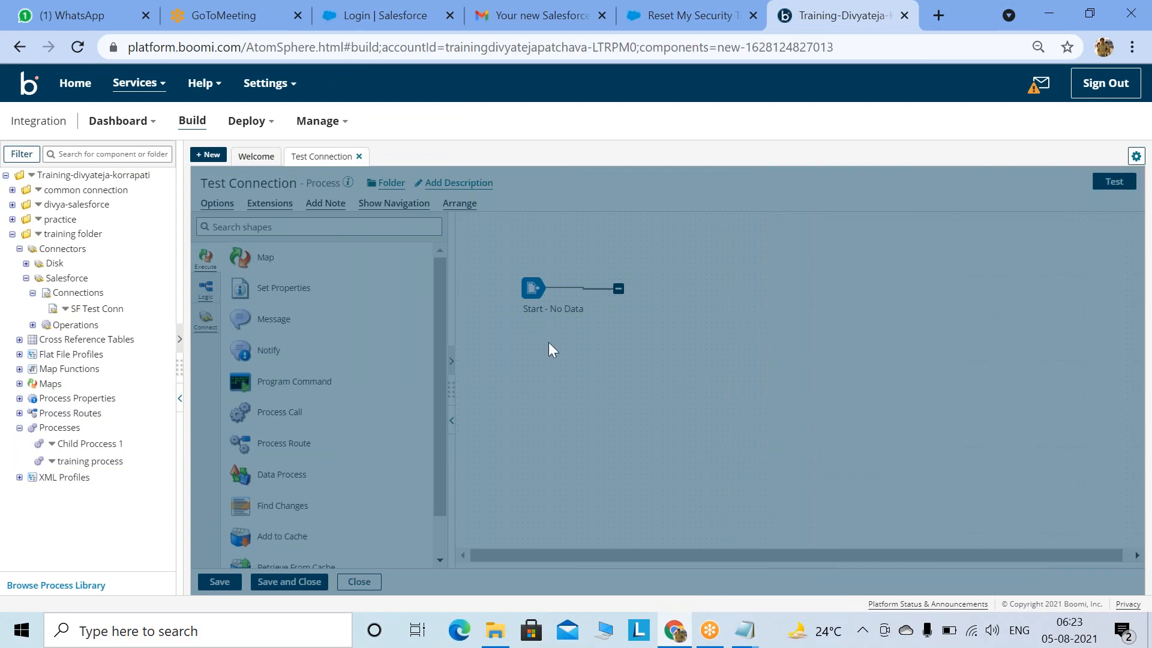
left_click(220, 582)
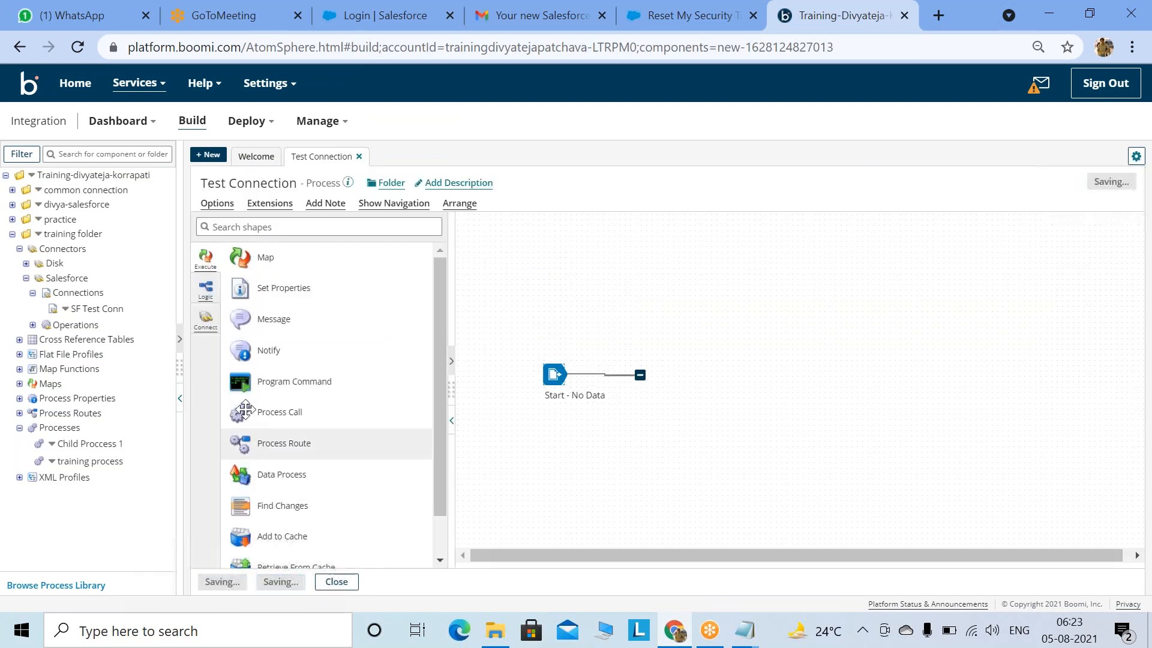
Step: Add a Salesforce connector step using the SF Test Conn connection and save
left_click_drag(240, 365, 696, 398)
left_click(882, 355)
key("s")
key("Down")
key("Down")
key("Down")
key("Down")
key("Down")
key("Down")
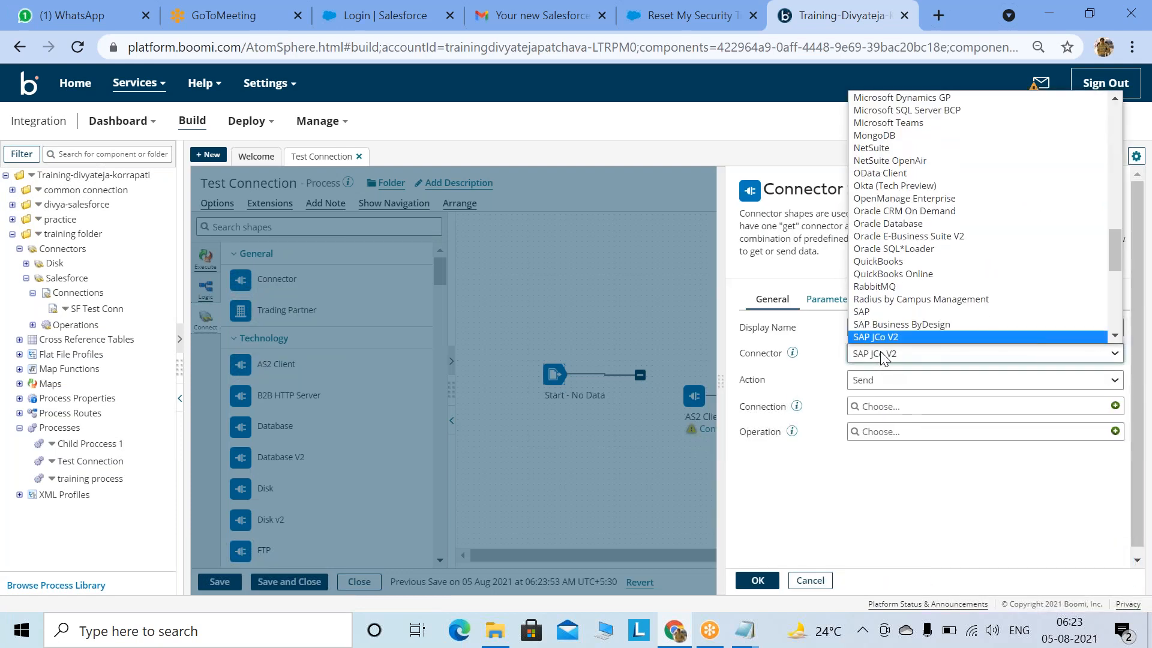
key("Down")
key("Down")
key("Down")
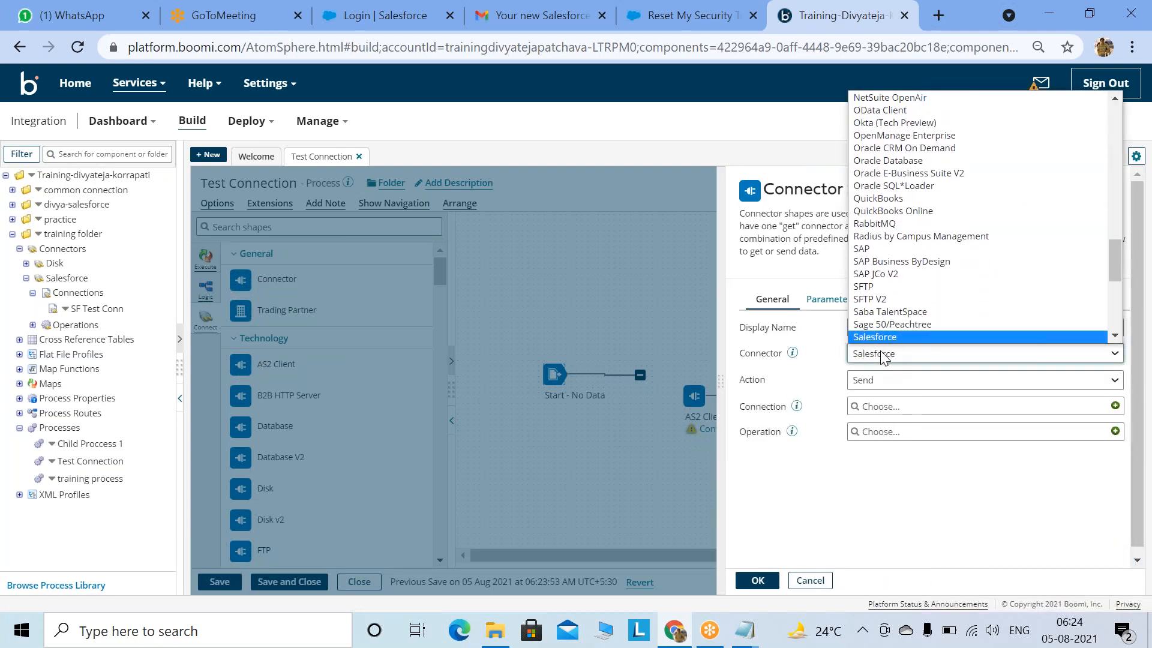
left_click(883, 338)
left_click(894, 355)
key("Up")
key("Return")
left_click(875, 400)
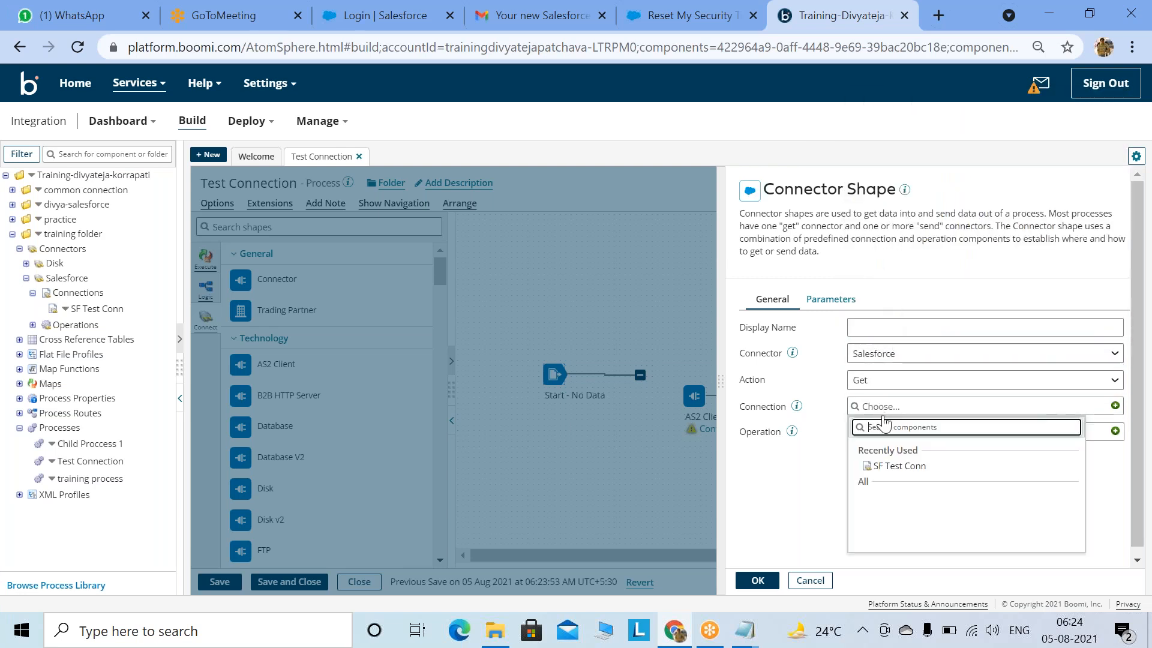
left_click(887, 467)
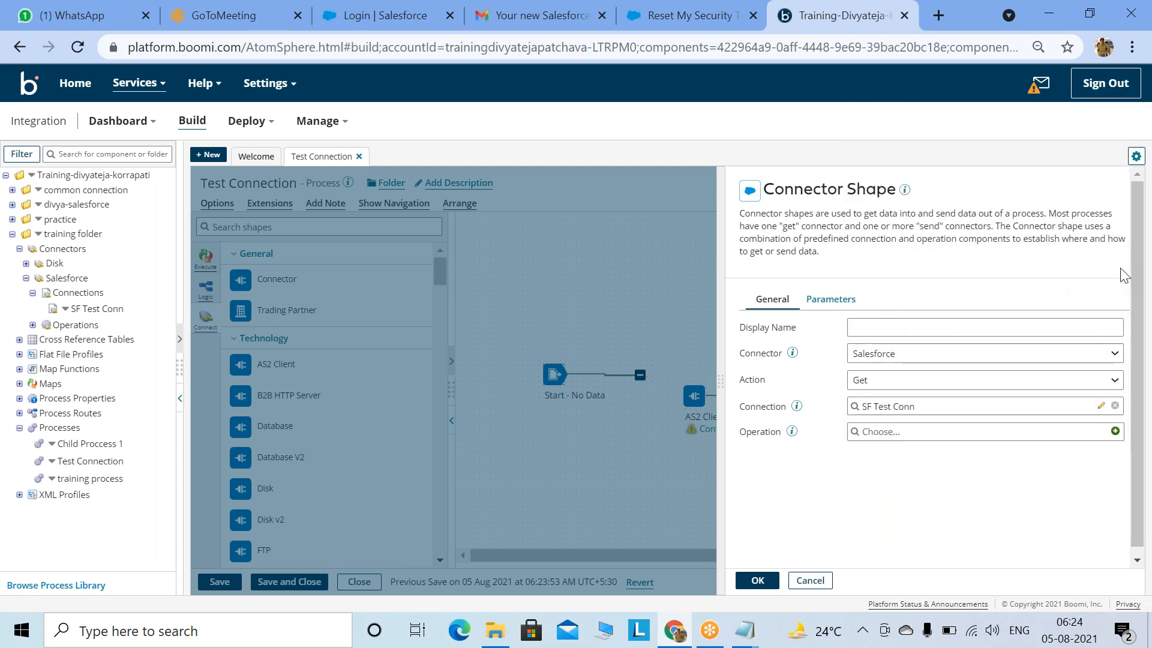
left_click(757, 580)
left_click(220, 582)
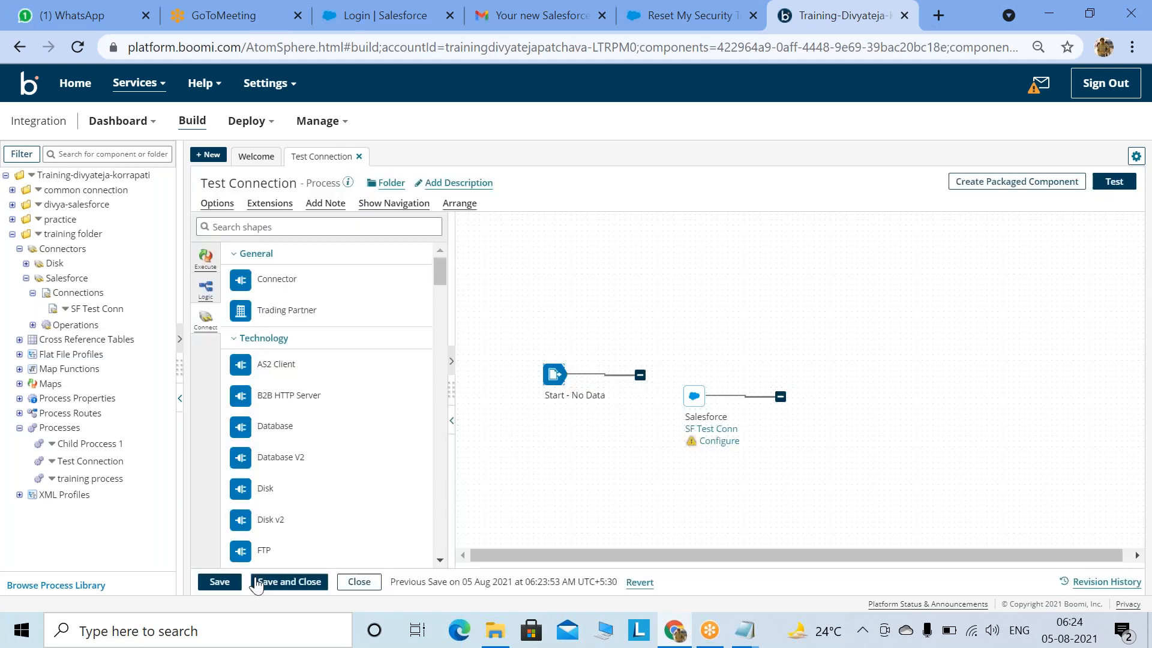
Step: Link the Salesforce step to Start's line, save, and begin a new operation for it
left_click_drag(688, 397, 655, 375)
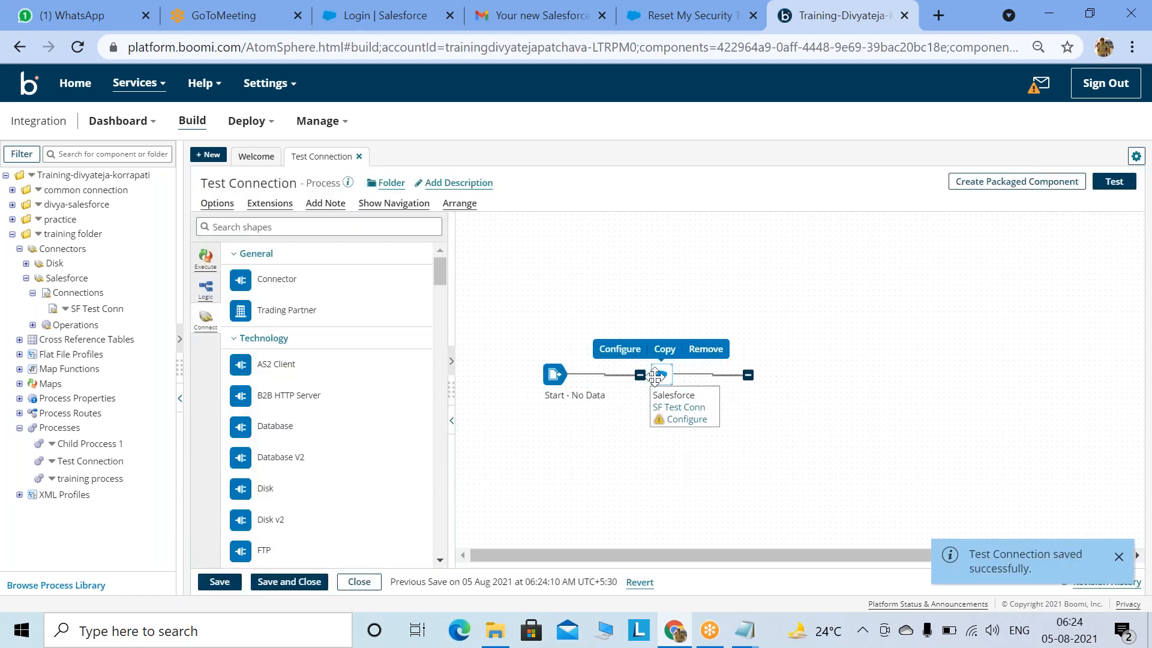
left_click(220, 582)
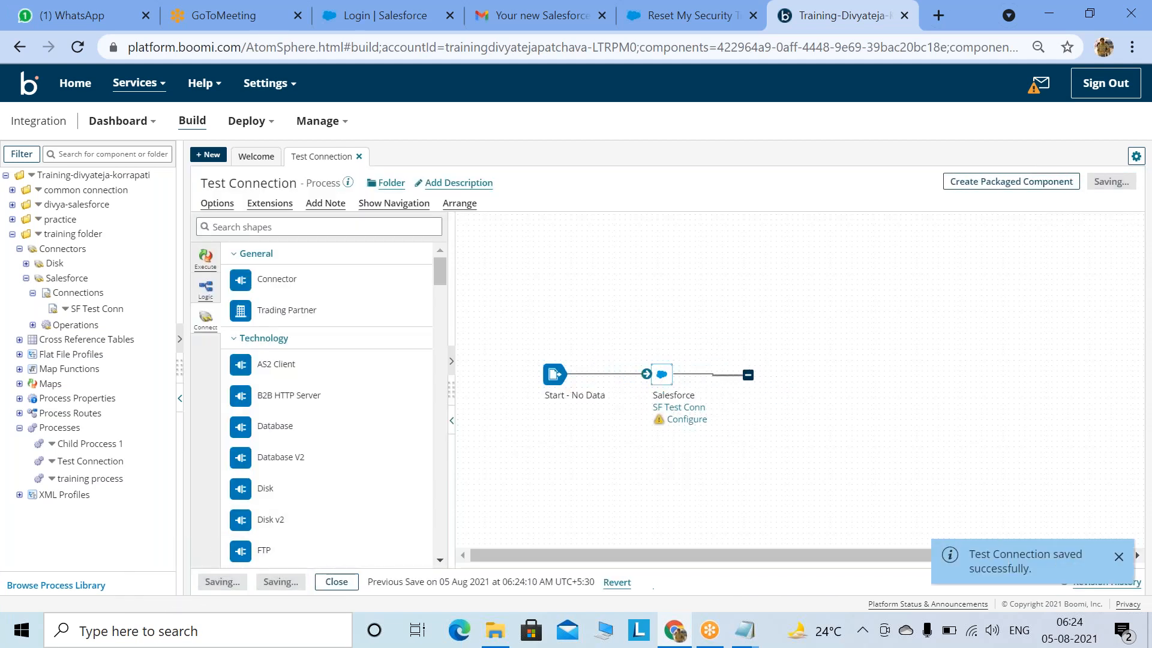
left_click(681, 417)
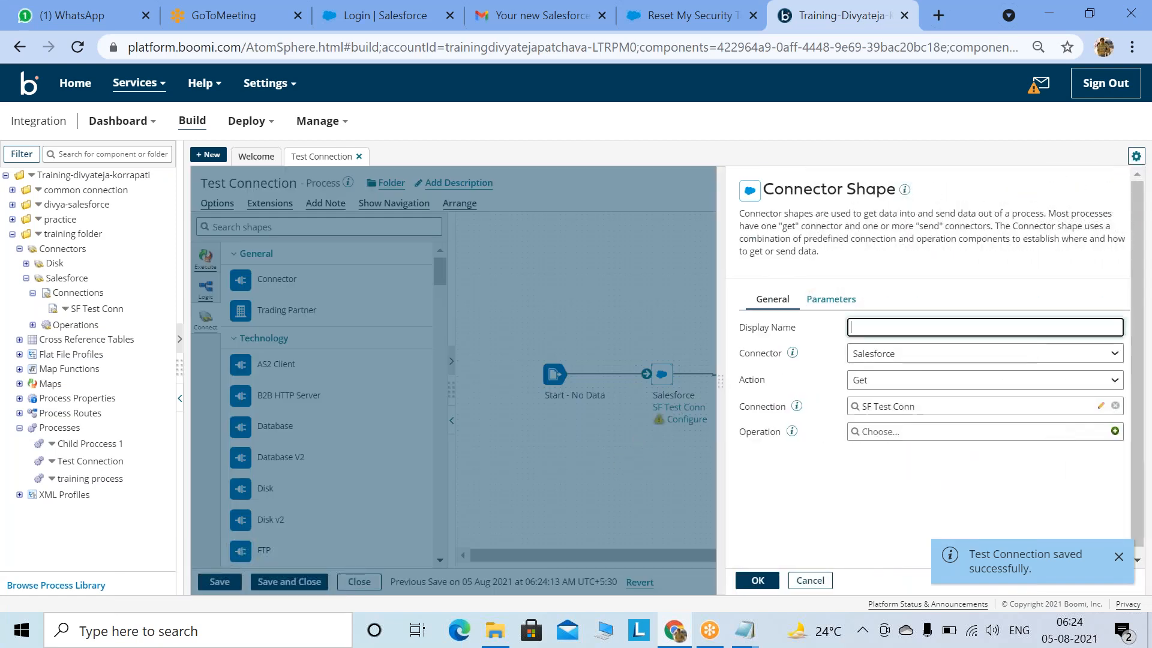
left_click(1129, 267)
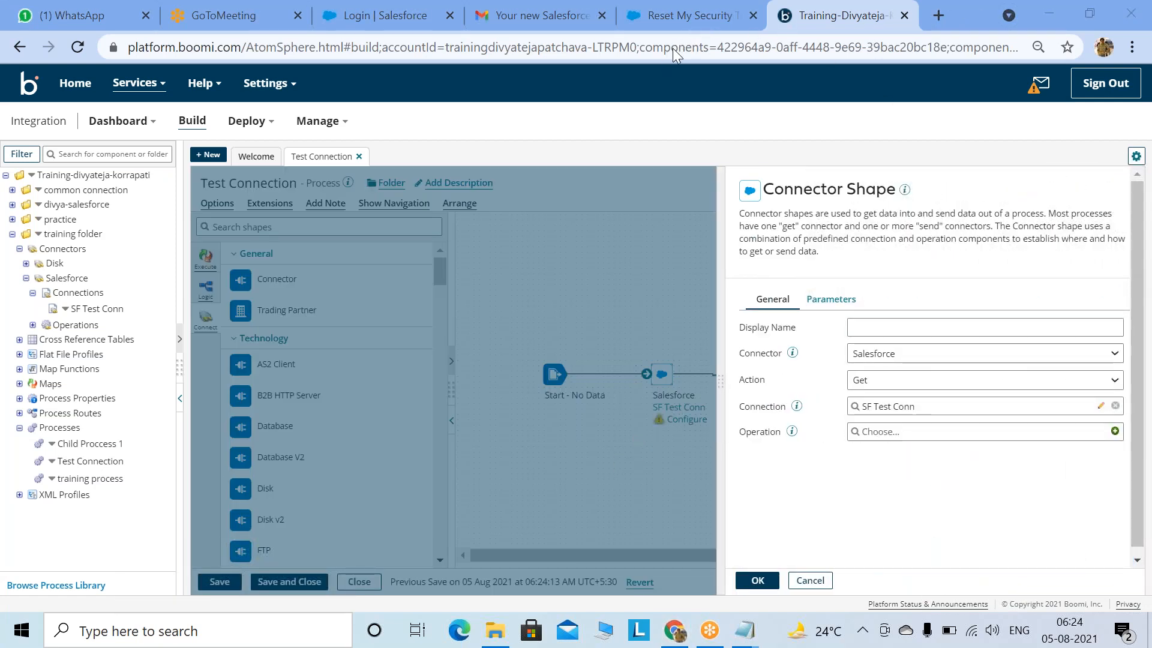
left_click(1114, 431)
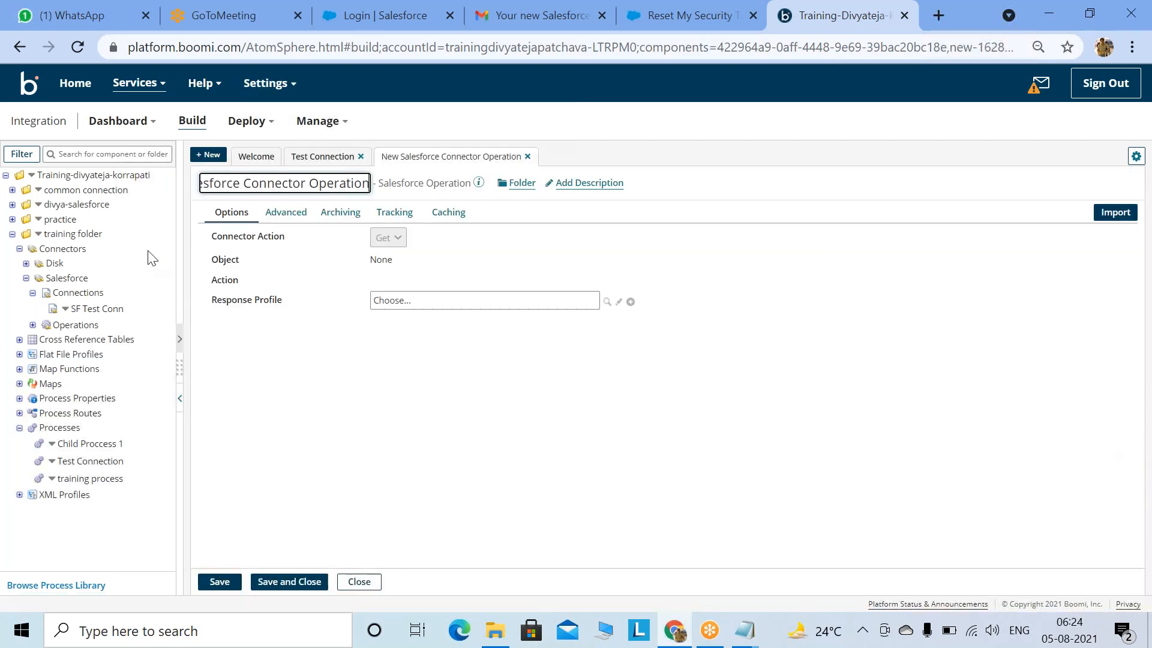
Step: Rename the new operation to 'Test Operation'
double_click(300, 190)
left_click_drag(300, 191, 95, 195)
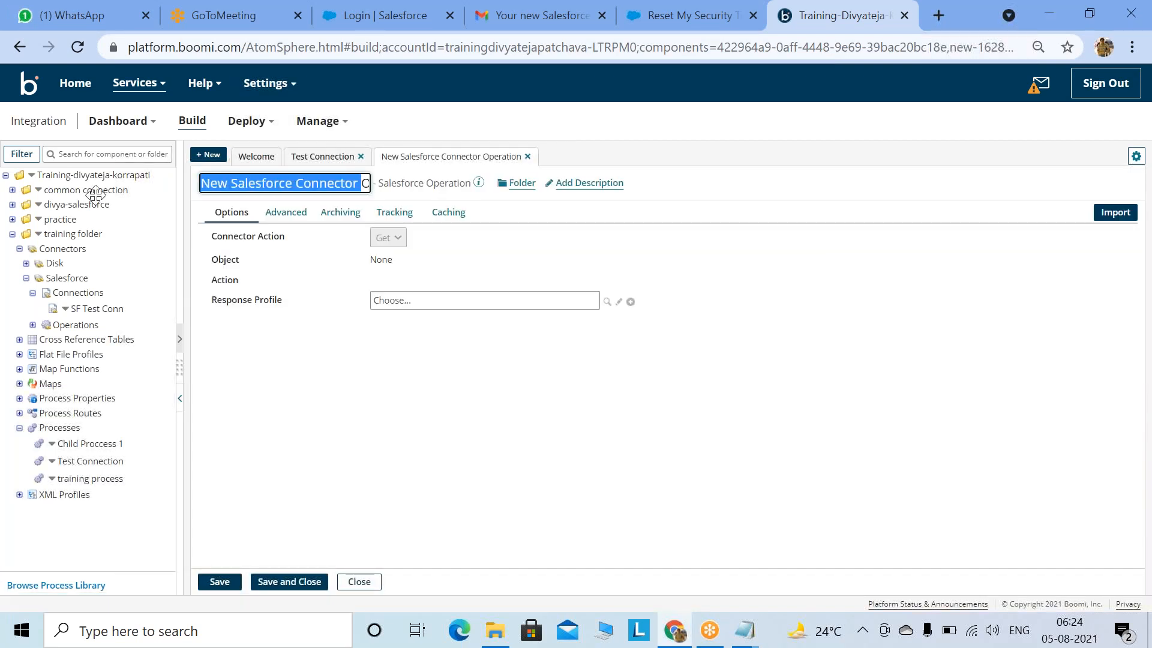
type("Y")
key("BackSpace")
type("Tes Operation")
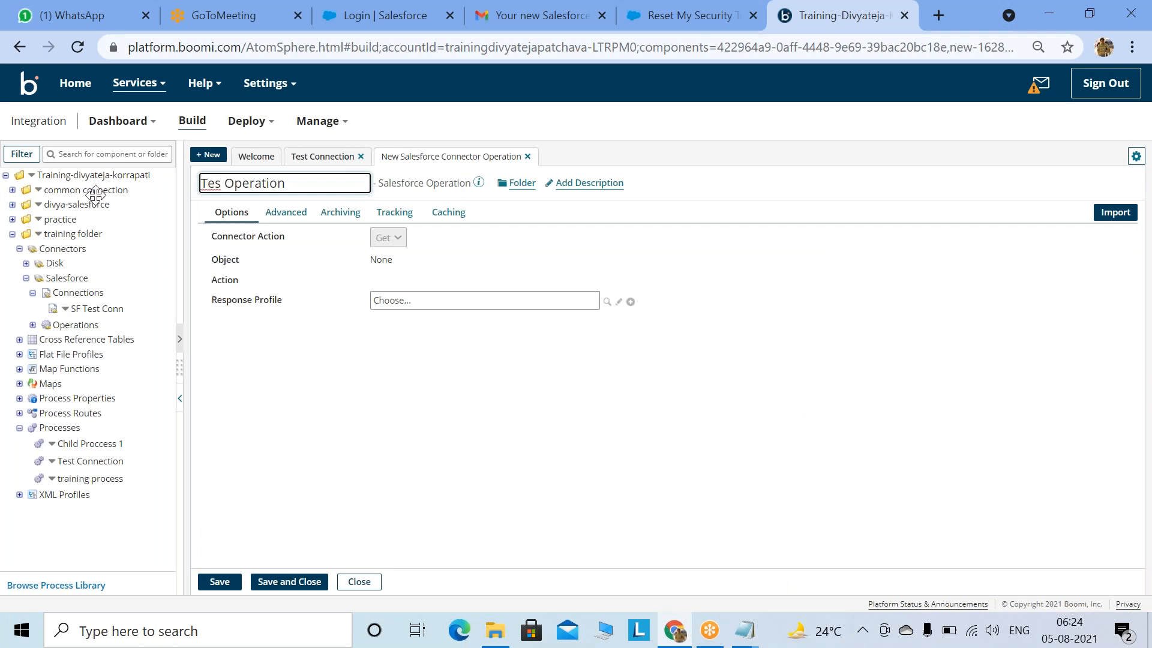
key("BackSpace")
type("t")
Step: Import the Salesforce Account object through SF Test Conn and finish loading its query fields
left_click(1116, 213)
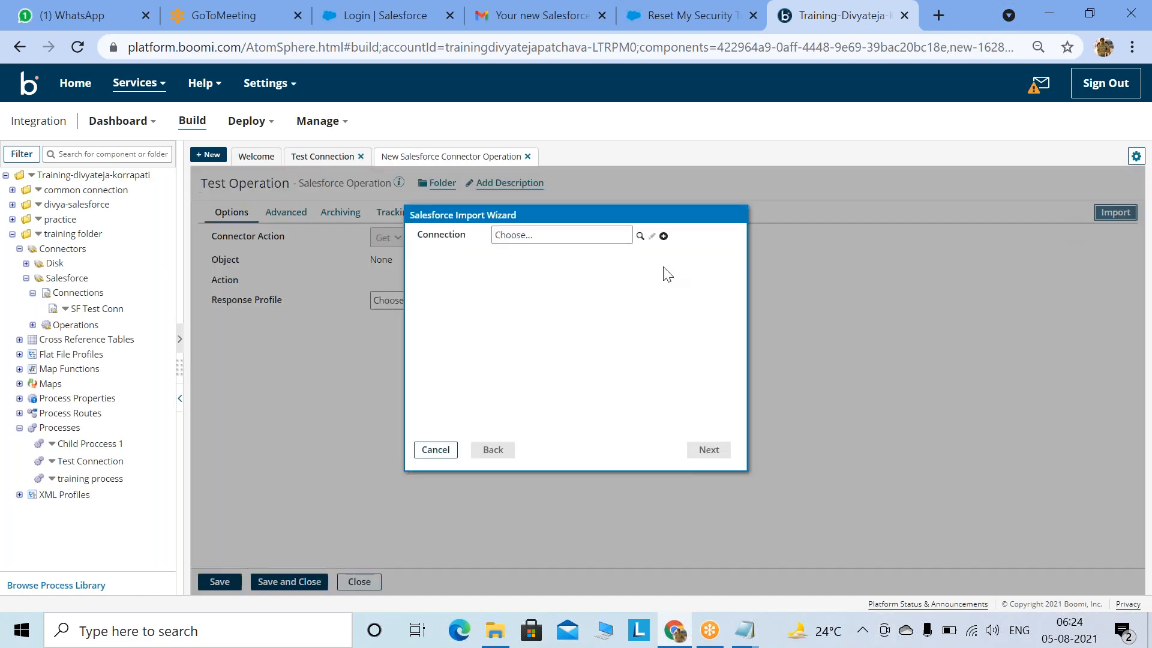
left_click(638, 238)
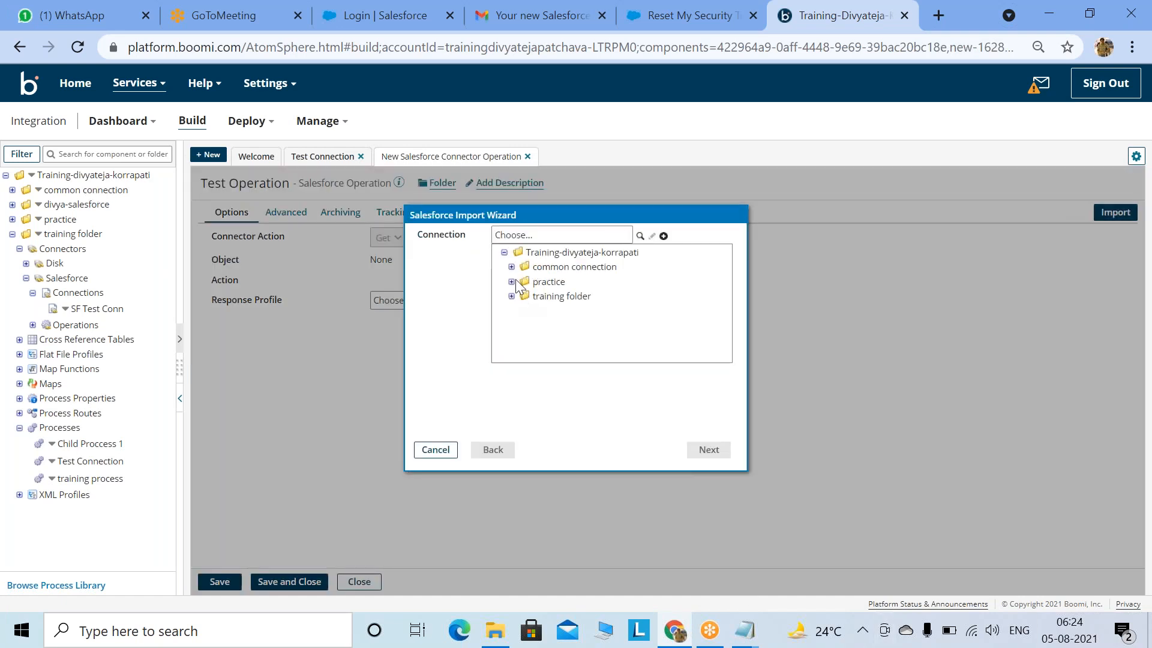
left_click(512, 297)
left_click(531, 314)
left_click(708, 449)
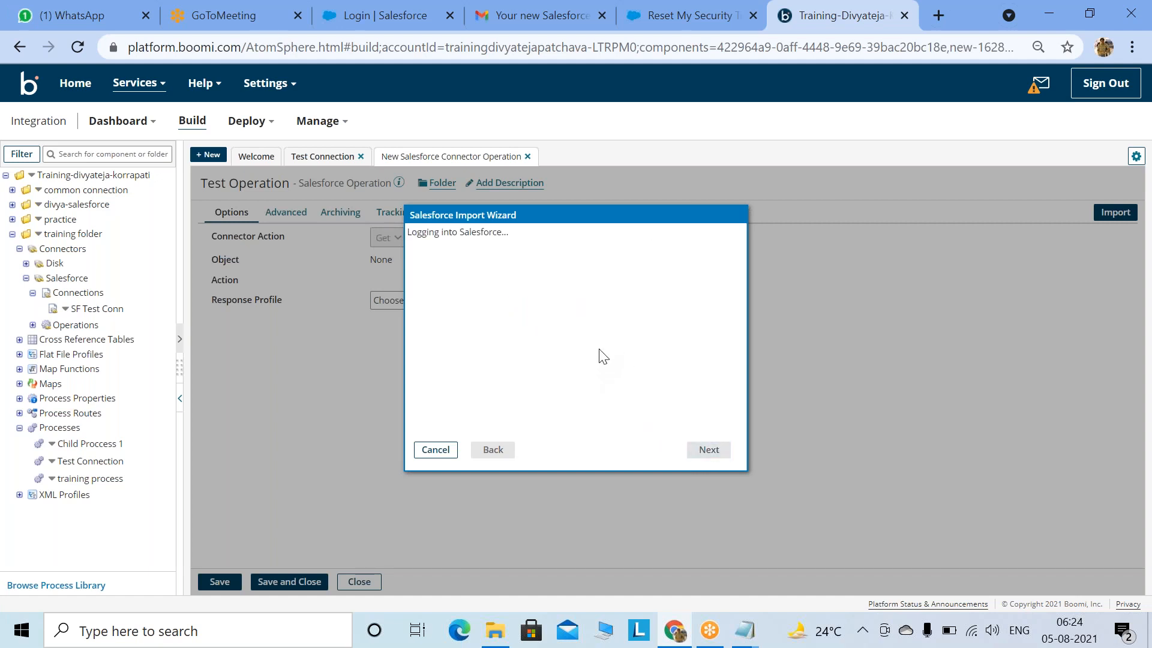
left_click(581, 236)
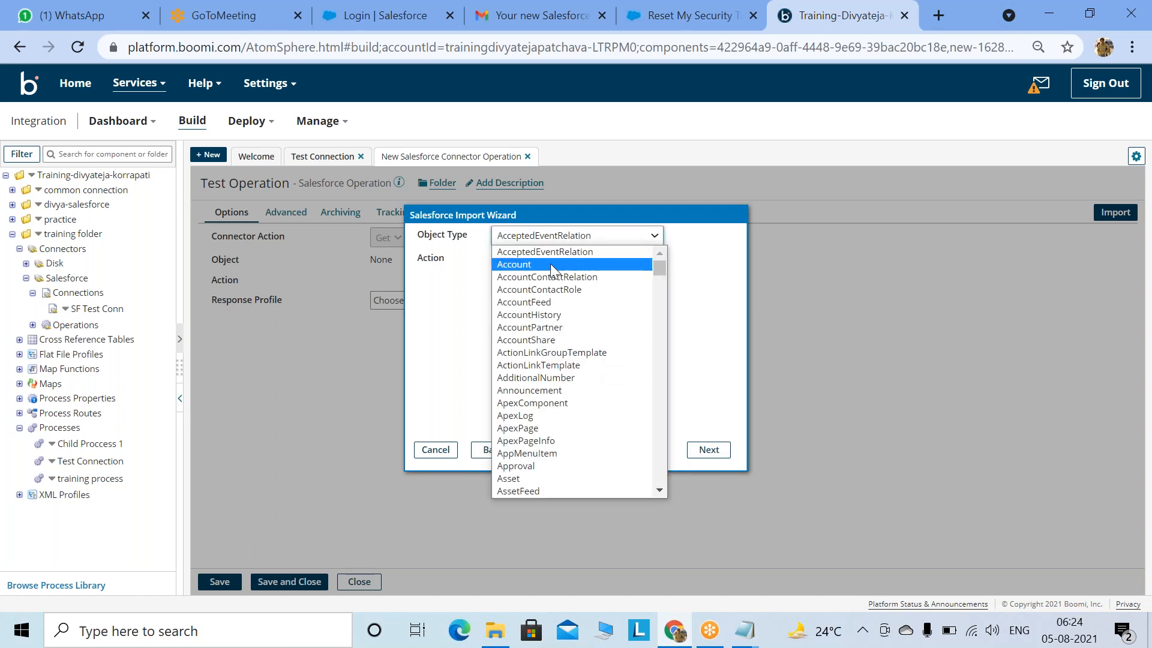
left_click(549, 264)
left_click(708, 450)
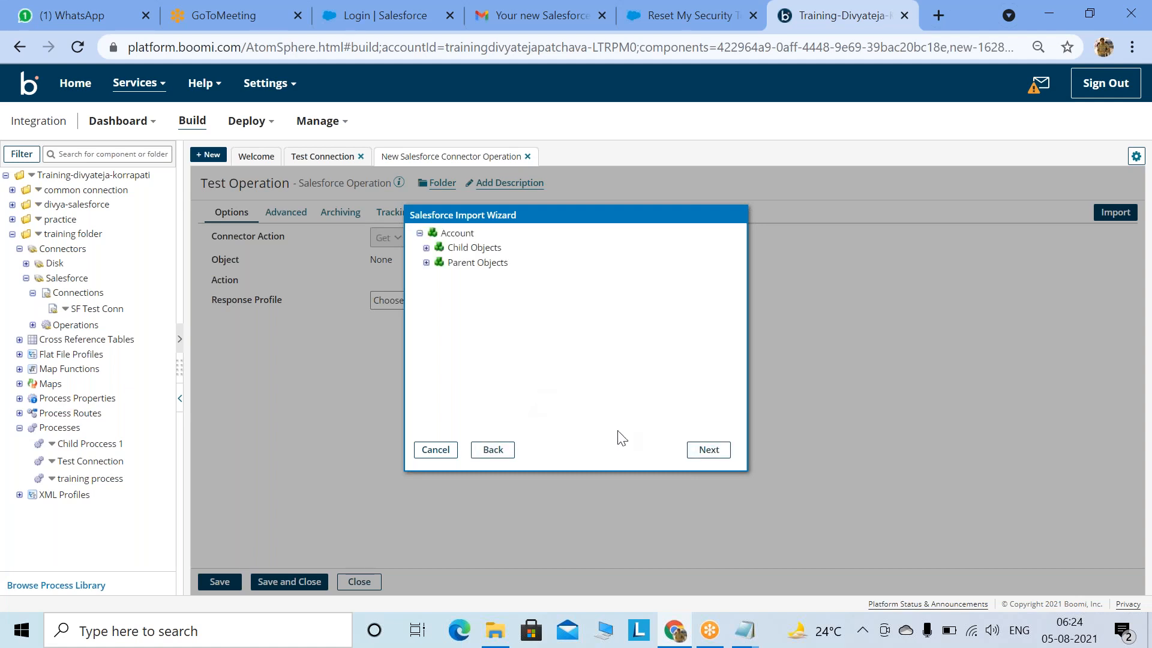
left_click(709, 449)
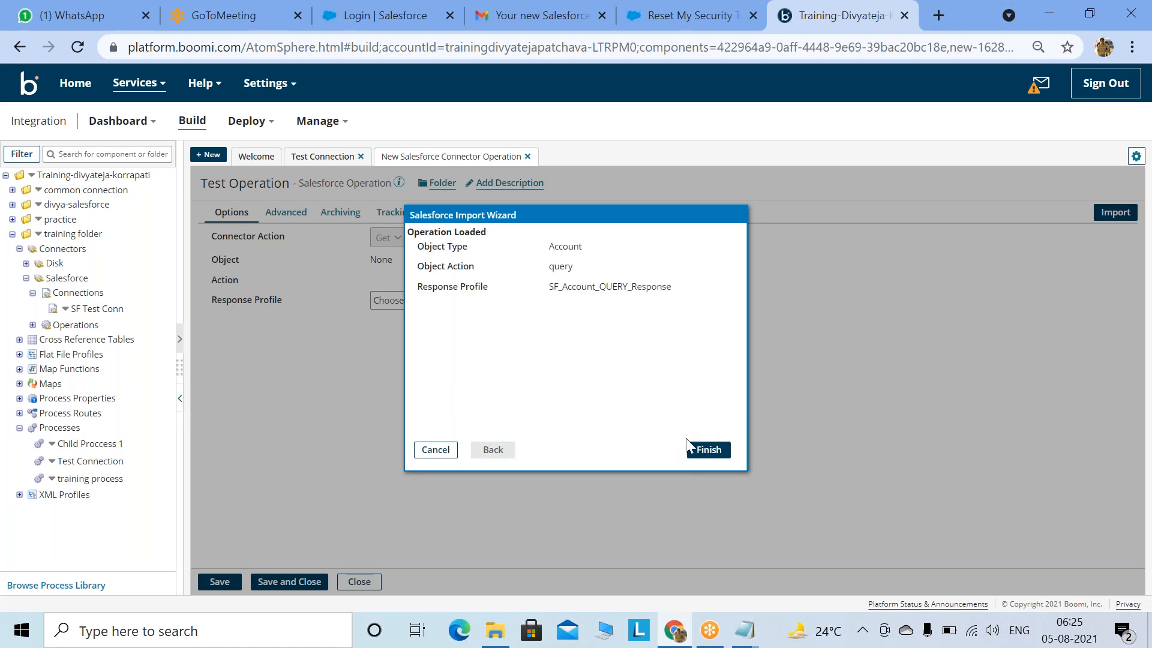
left_click(700, 451)
Step: Attach Test Operation to the Salesforce step, add an End and continue Stop step after it, and save
left_click(276, 585)
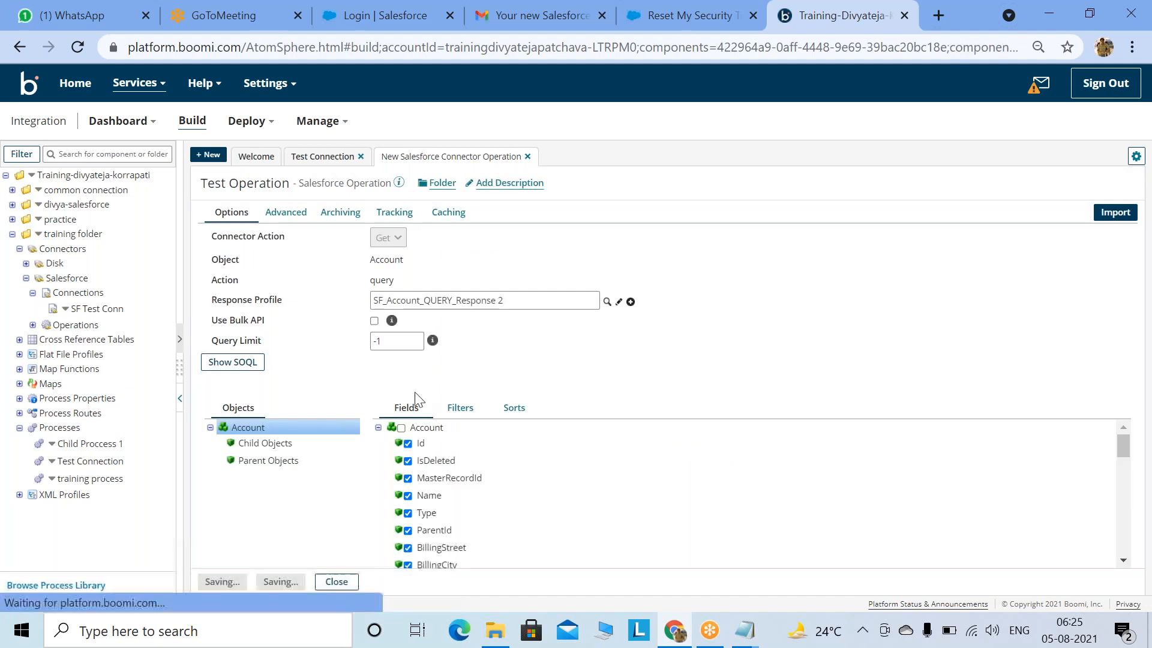
key("Return")
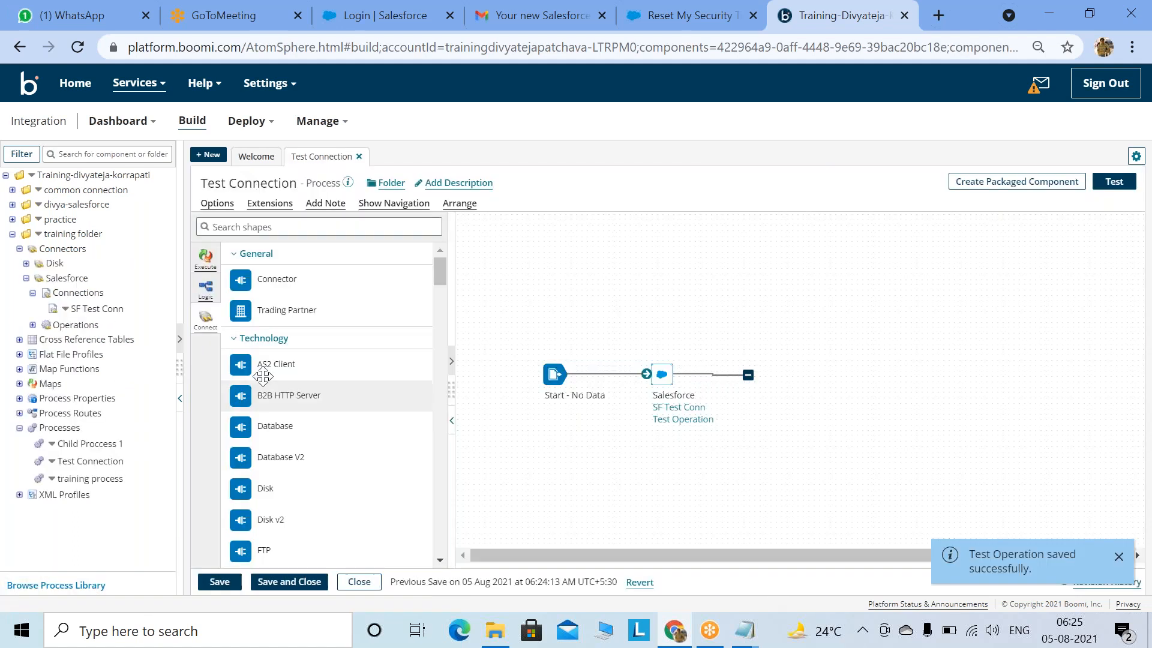
left_click(205, 288)
left_click_drag(240, 414, 793, 378)
left_click(804, 582)
left_click(220, 581)
Step: Review the Salesforce step's configuration and close it unchanged
mouse_move(660, 375)
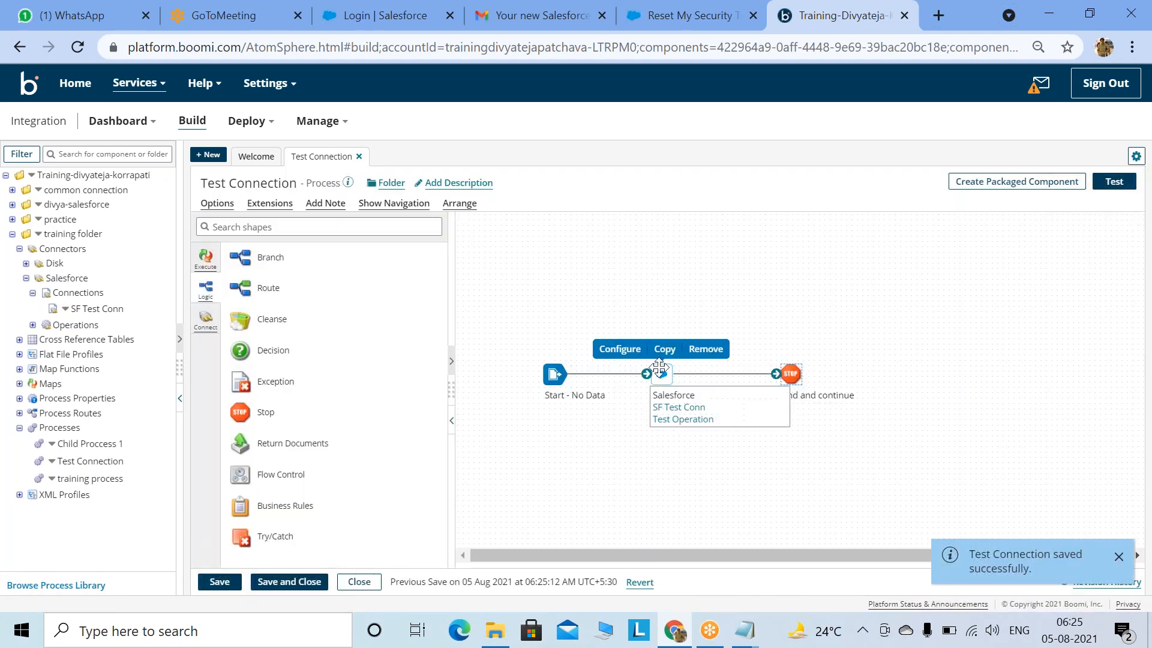
left_click(609, 347)
left_click_drag(749, 379, 739, 380)
left_click(759, 581)
Step: Test-run the Test Connection process on the 1st test atom
left_click(1114, 181)
left_click(368, 183)
left_click(327, 245)
left_click(318, 238)
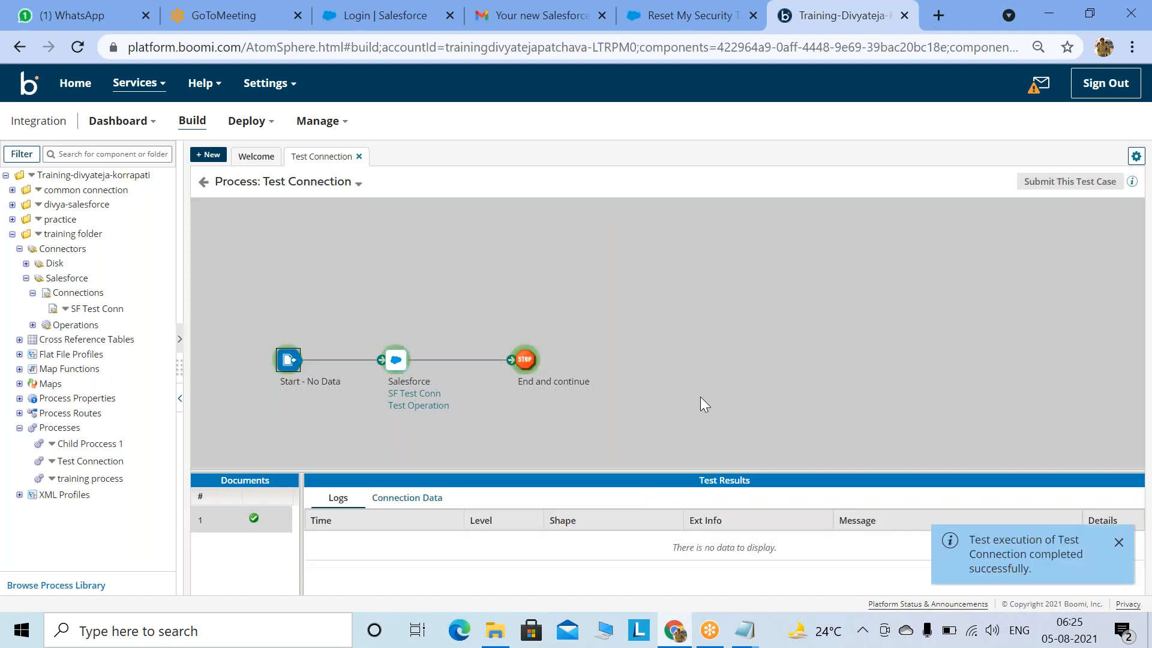
Step: View the two Account documents in the Salesforce step's Connection Data, then leave test mode and close the process
left_click(395, 361)
left_click(500, 496)
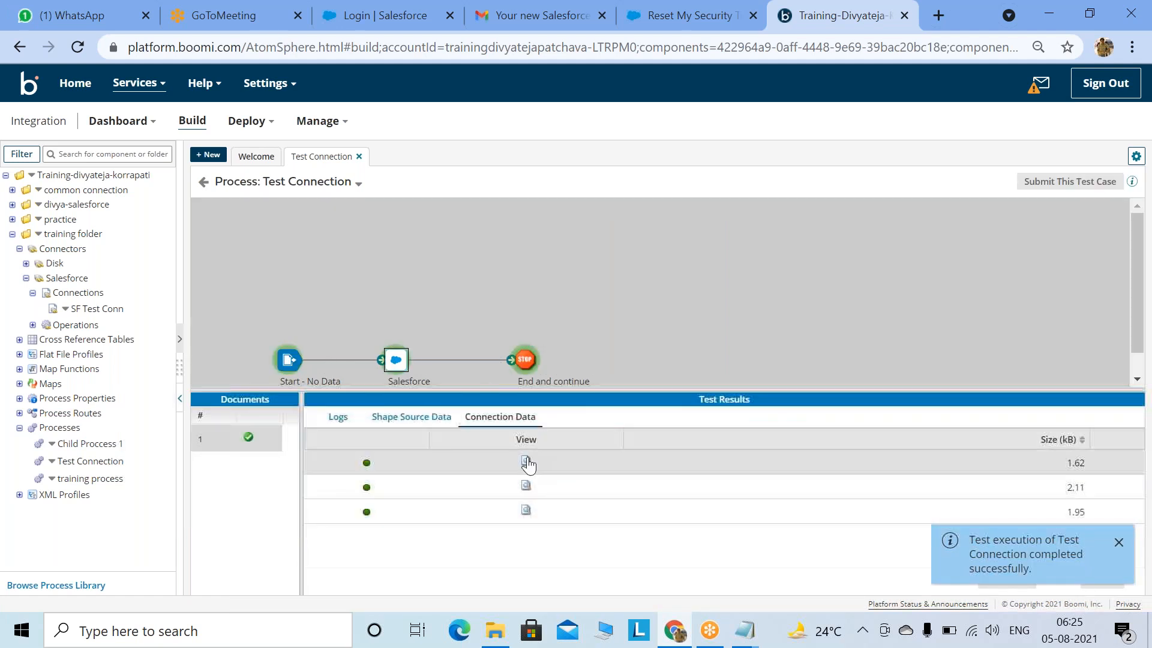
left_click(526, 463)
left_click(462, 527)
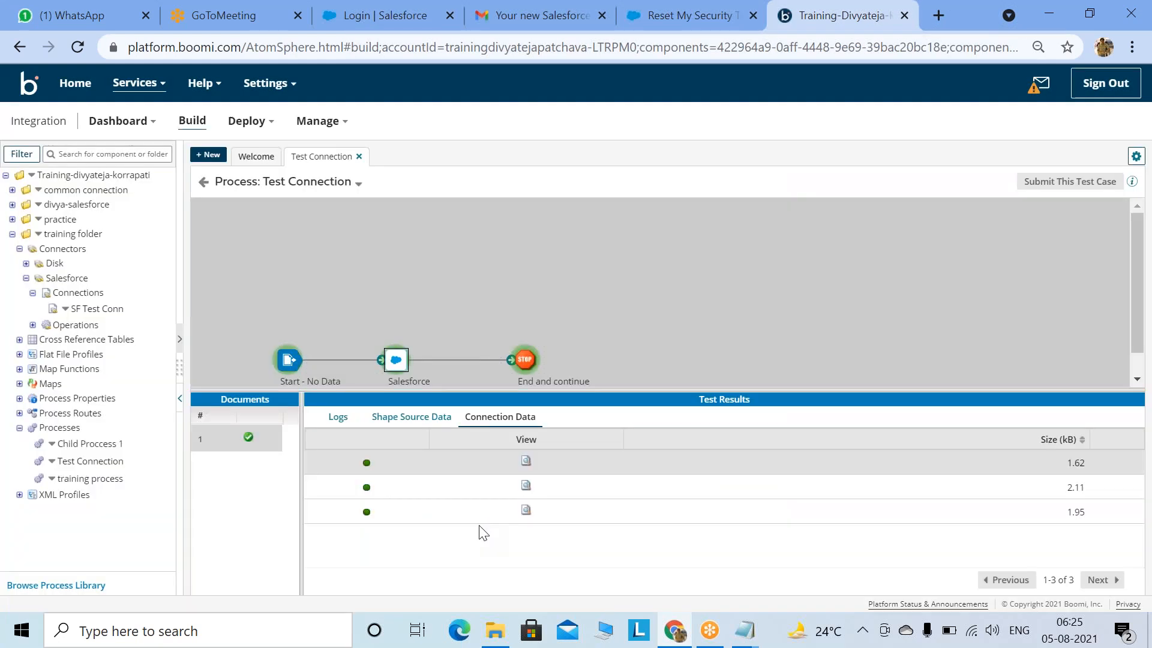
left_click(526, 485)
left_click_drag(419, 200, 468, 324)
left_click(437, 522)
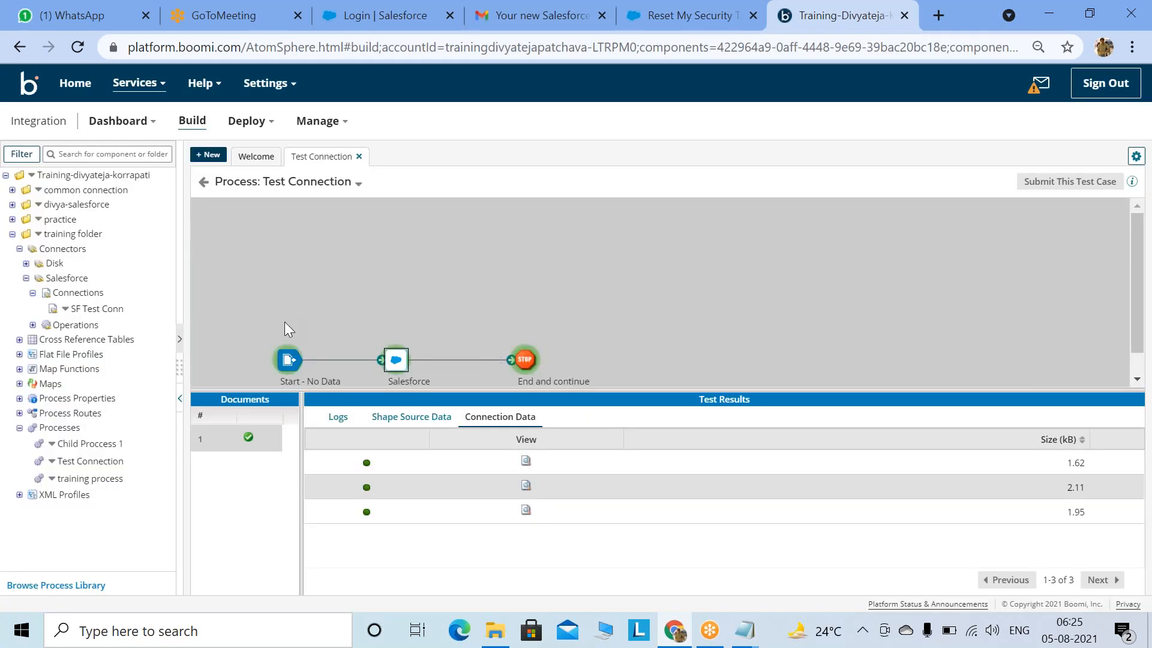
left_click(202, 185)
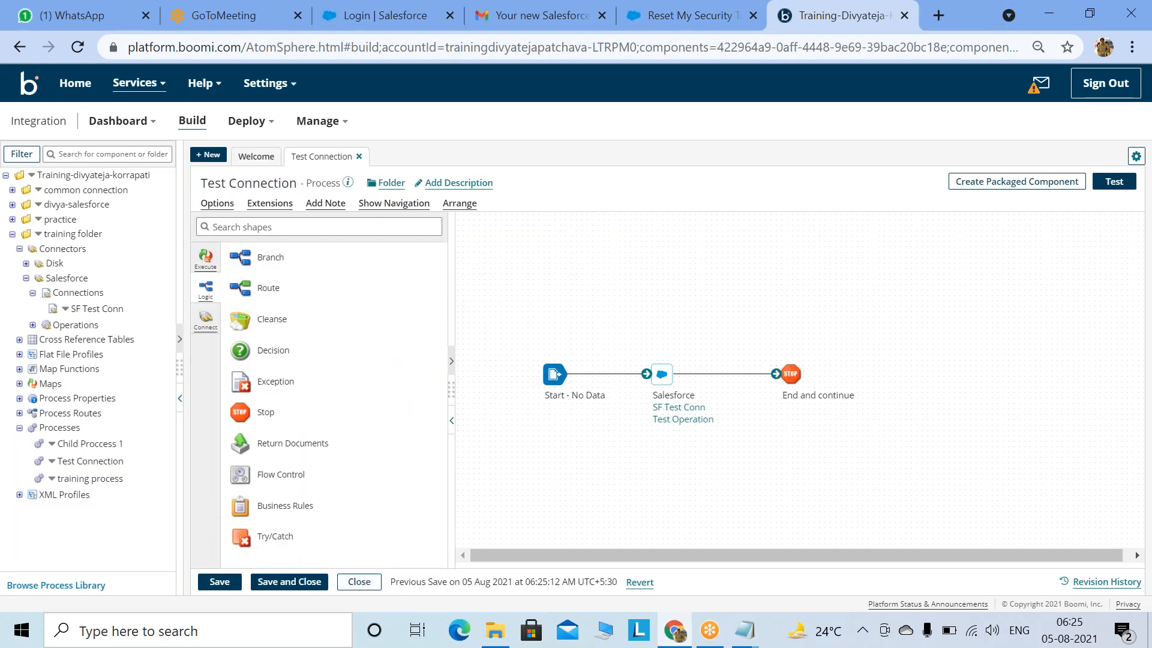
left_click(289, 587)
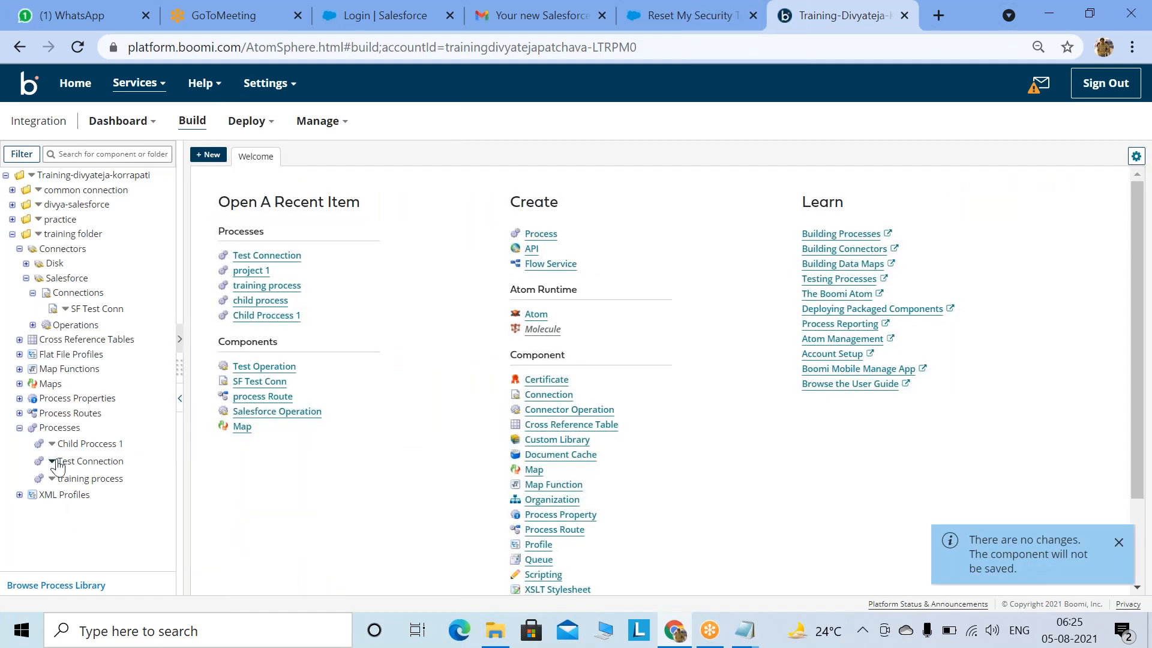
Step: Collapse the folders, check Process Reporting and Atom Management, then return to Build and expand the training folder
left_click(20, 250)
left_click(20, 351)
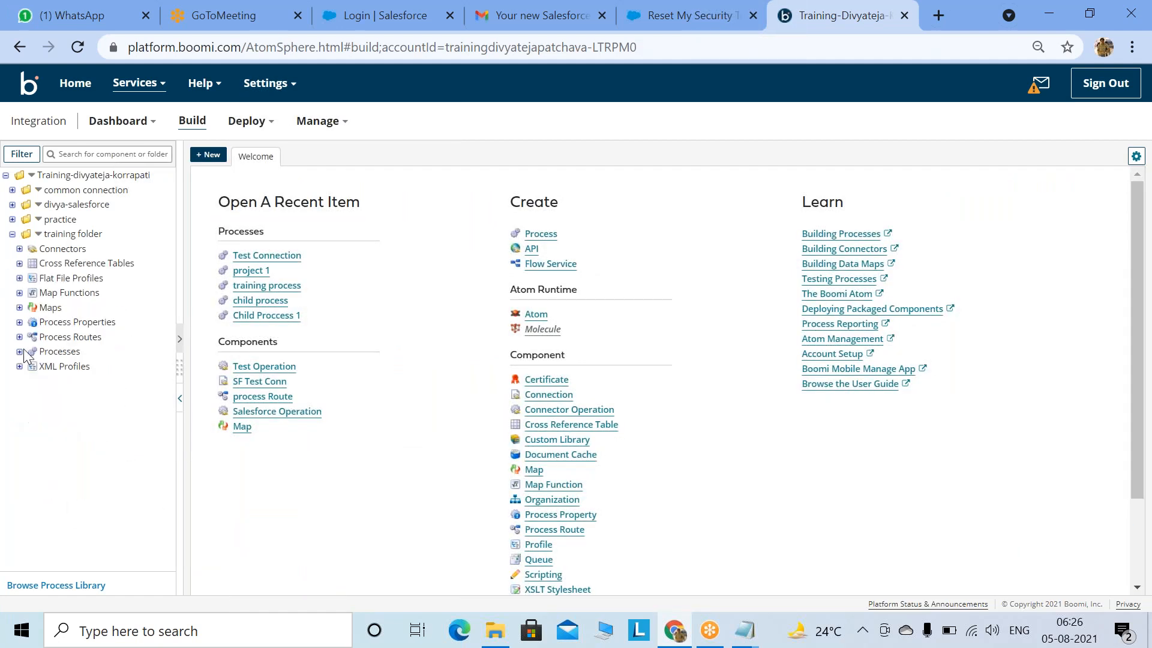
left_click(318, 121)
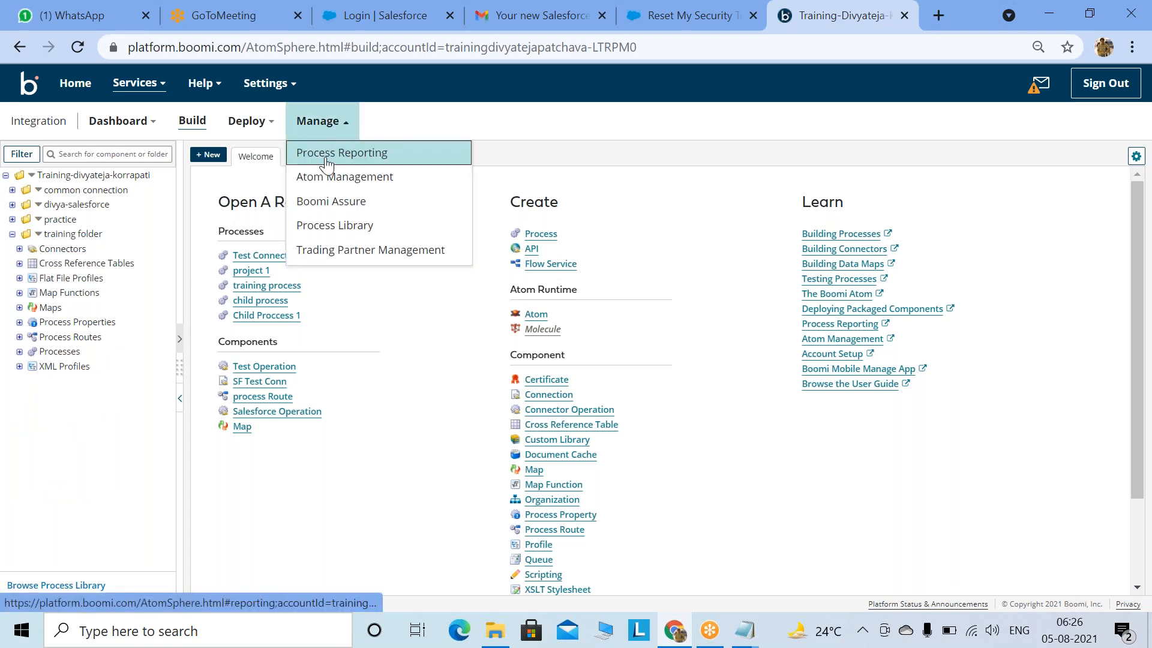
left_click(324, 155)
left_click(318, 121)
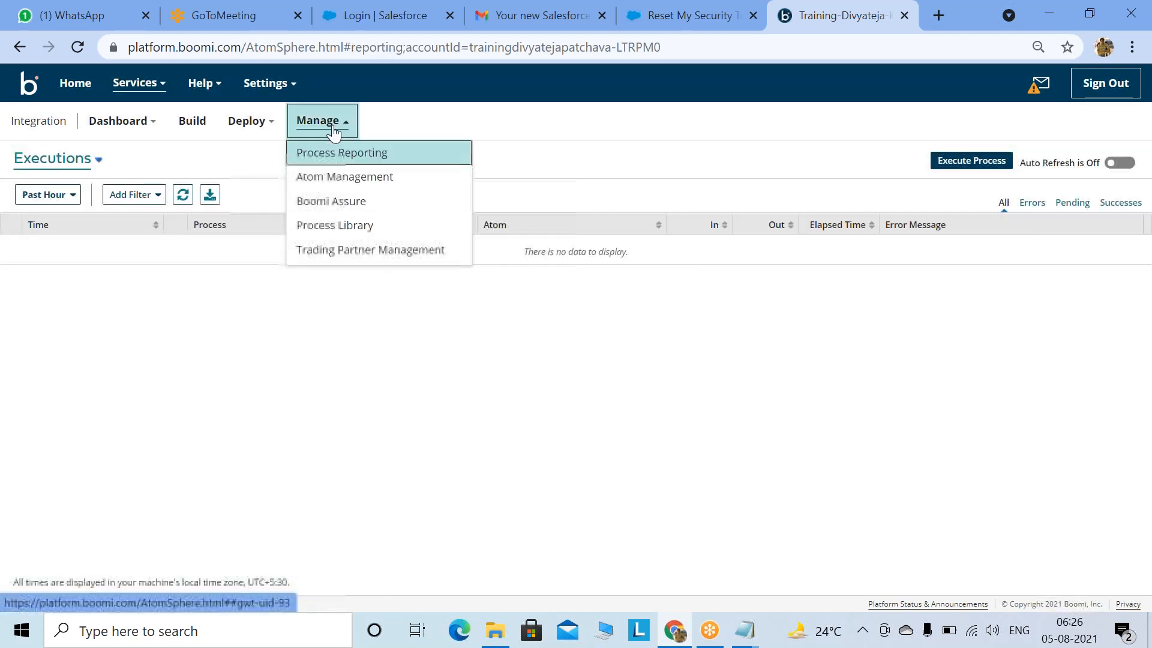
left_click(342, 180)
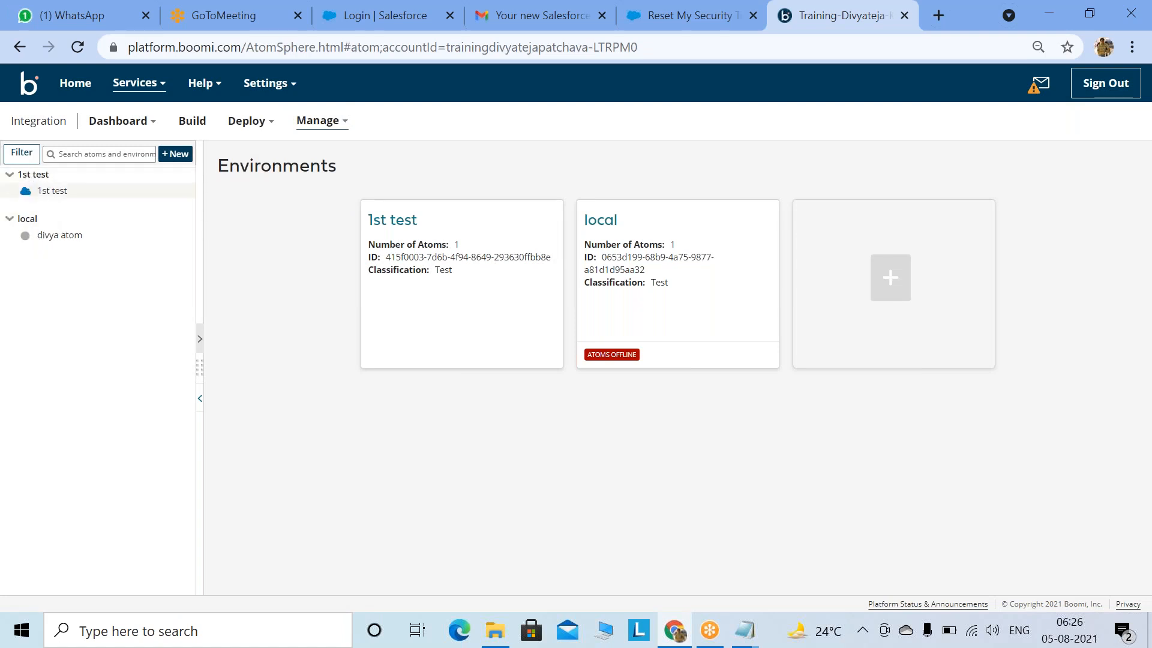
left_click(192, 120)
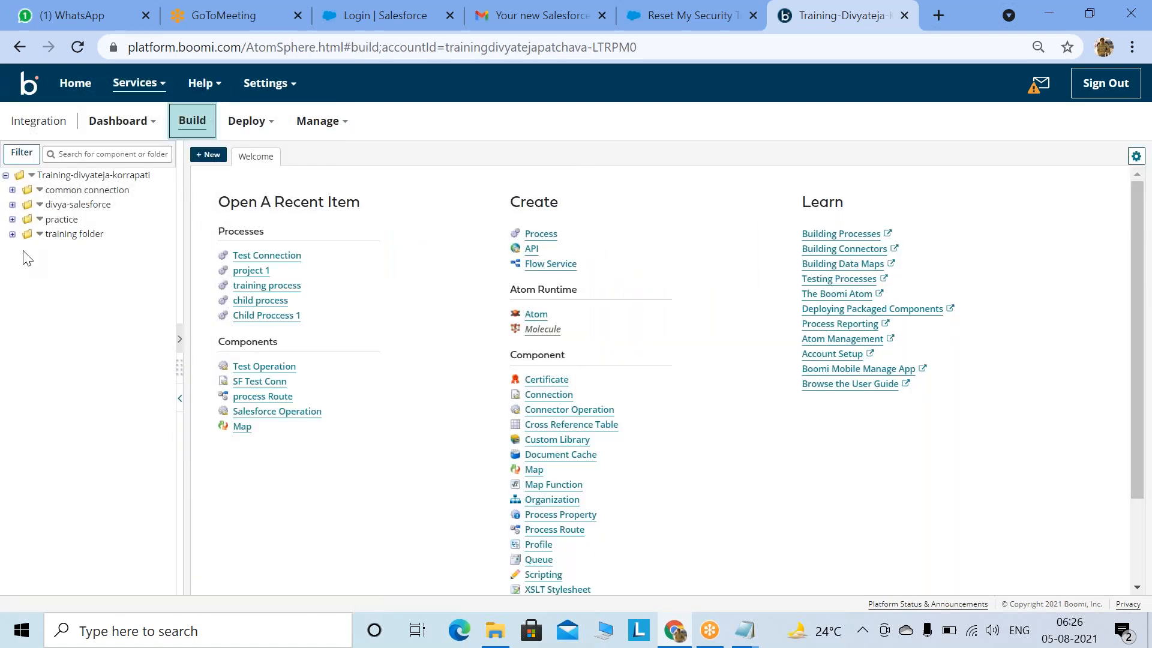
left_click(12, 234)
Step: Open the training process from Processes and expand its Shapes palette
left_click(20, 352)
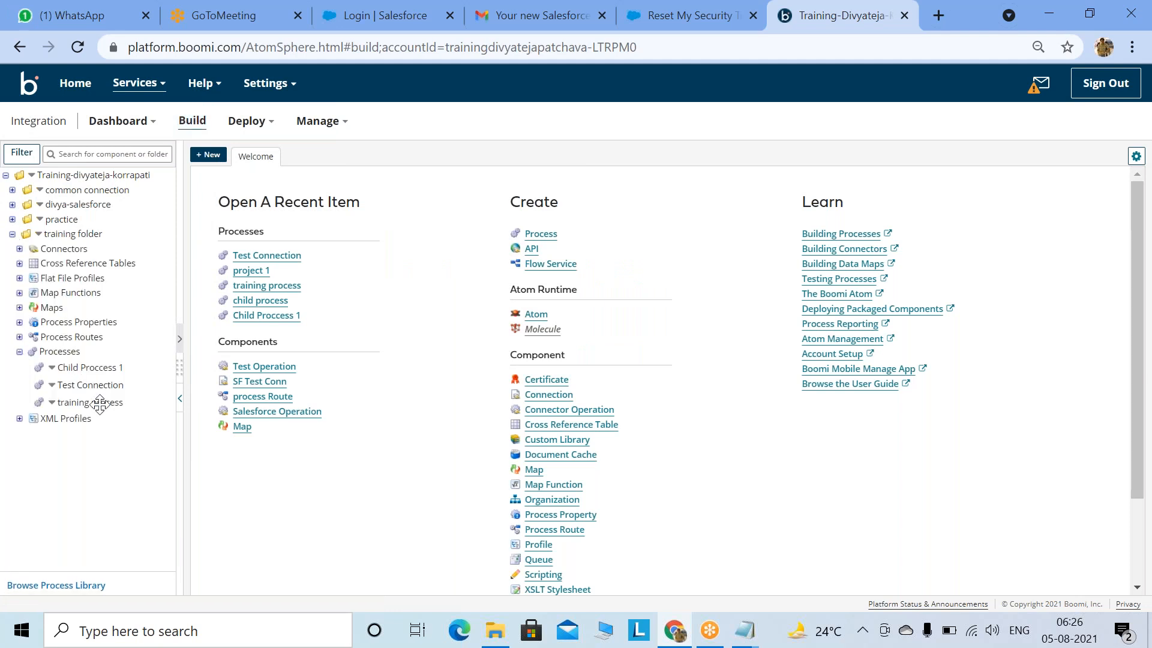
left_click(78, 403)
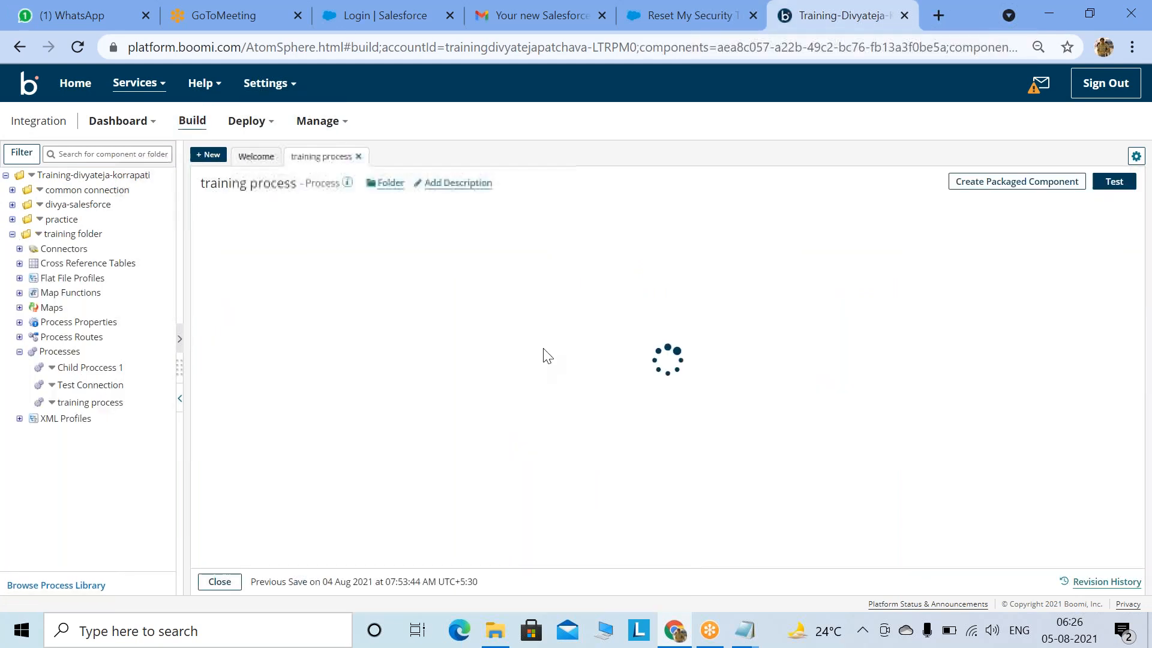
left_click_drag(481, 553, 499, 567)
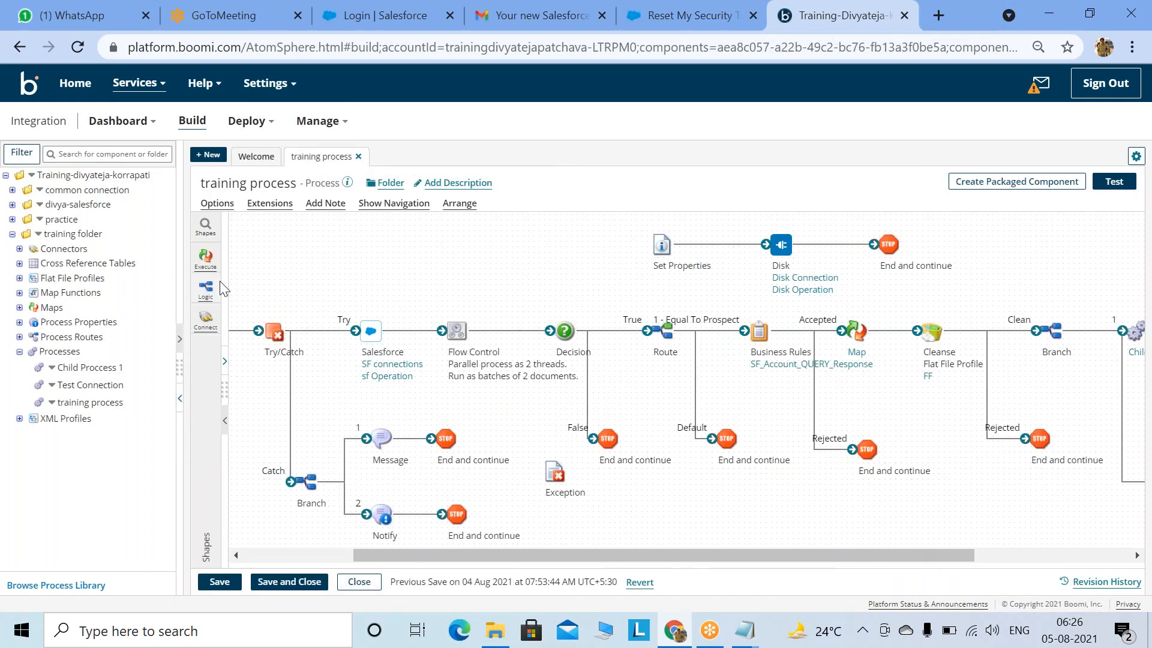
left_click(238, 280)
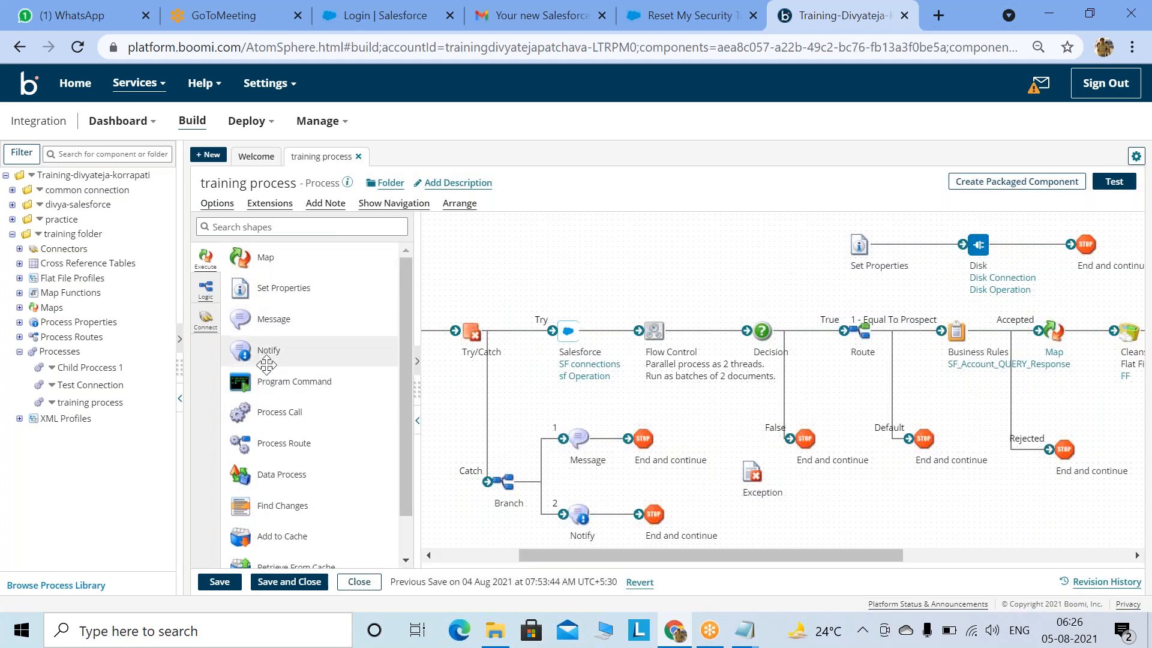
Step: Browse the Execute and Logic shape lists, scrolling through the Execute shapes
mouse_move(720, 360)
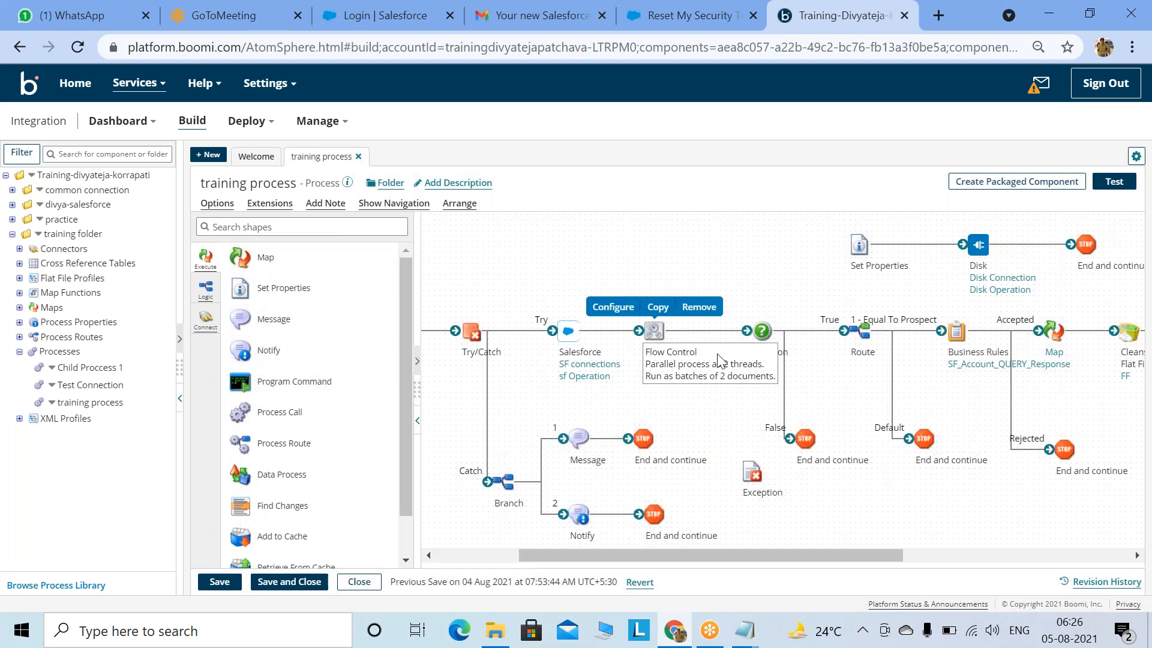
left_click(205, 265)
left_click(205, 292)
left_click(206, 322)
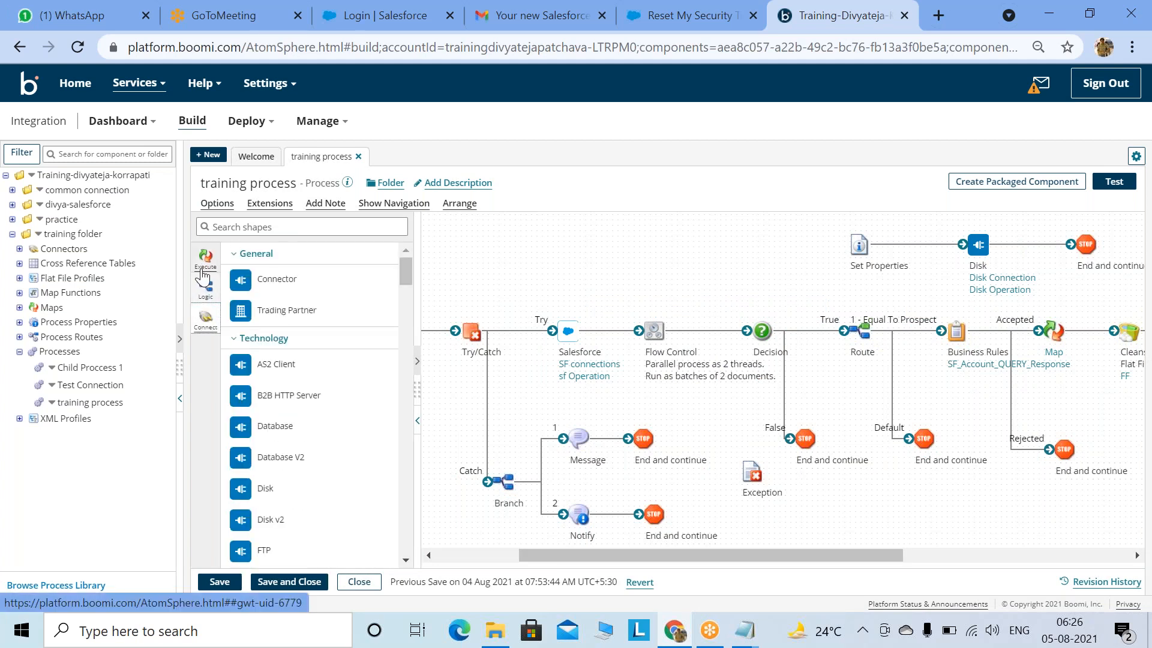
left_click(205, 258)
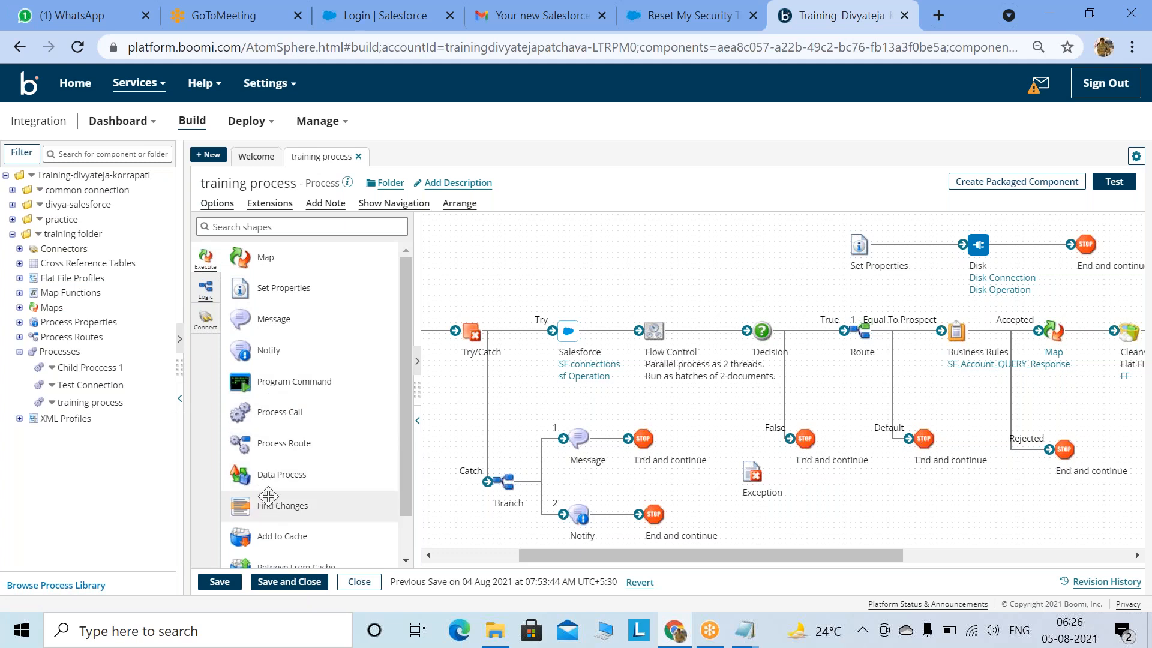
scroll(267, 504, "down", 1)
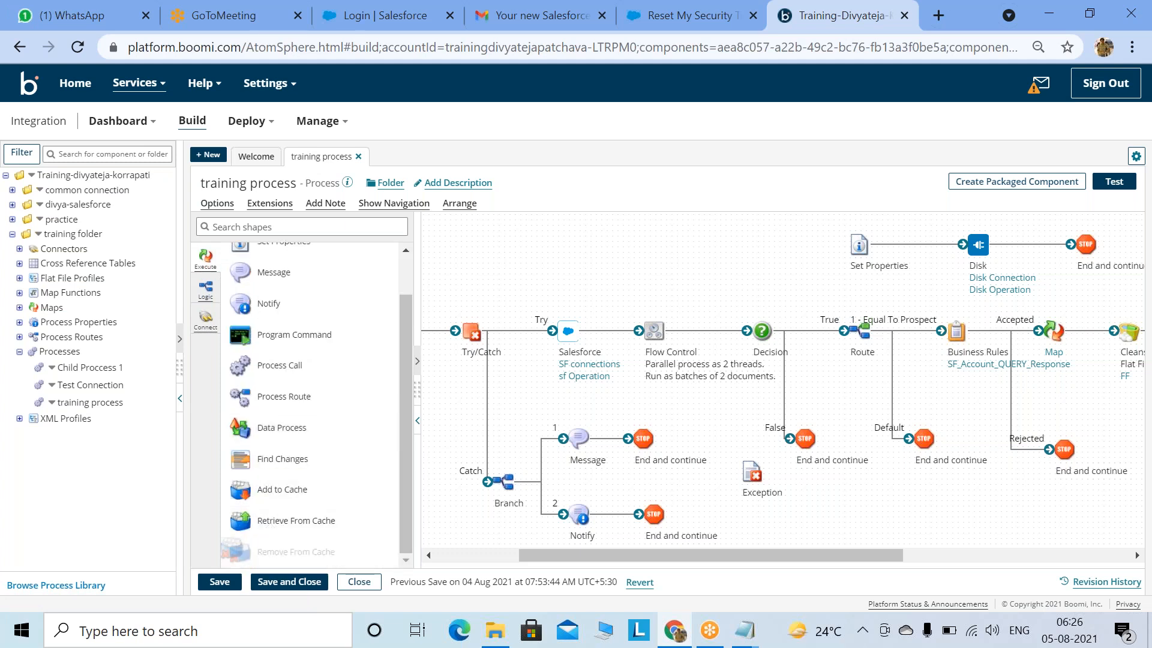
left_click(206, 288)
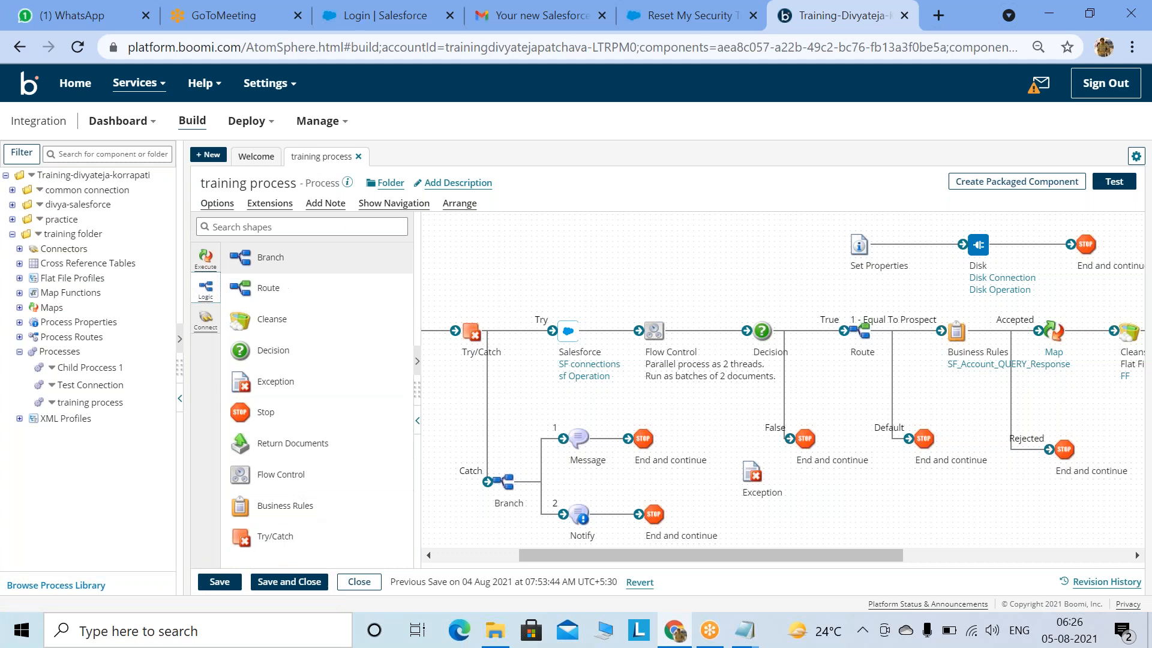
left_click(205, 258)
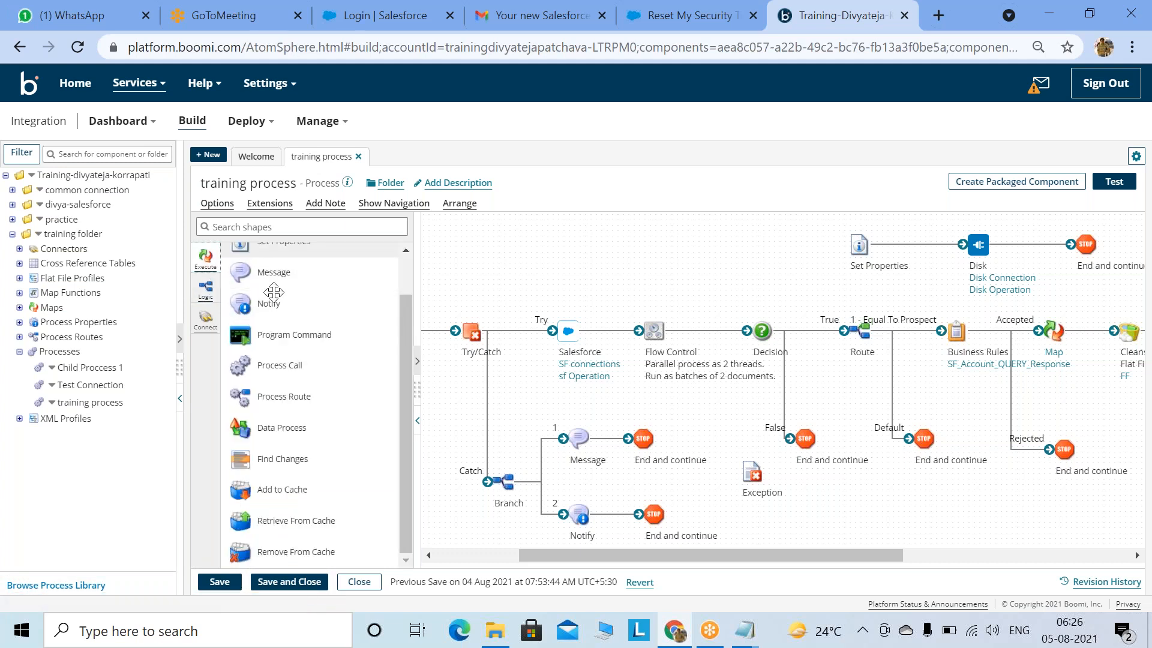
scroll(360, 360, "up", 1)
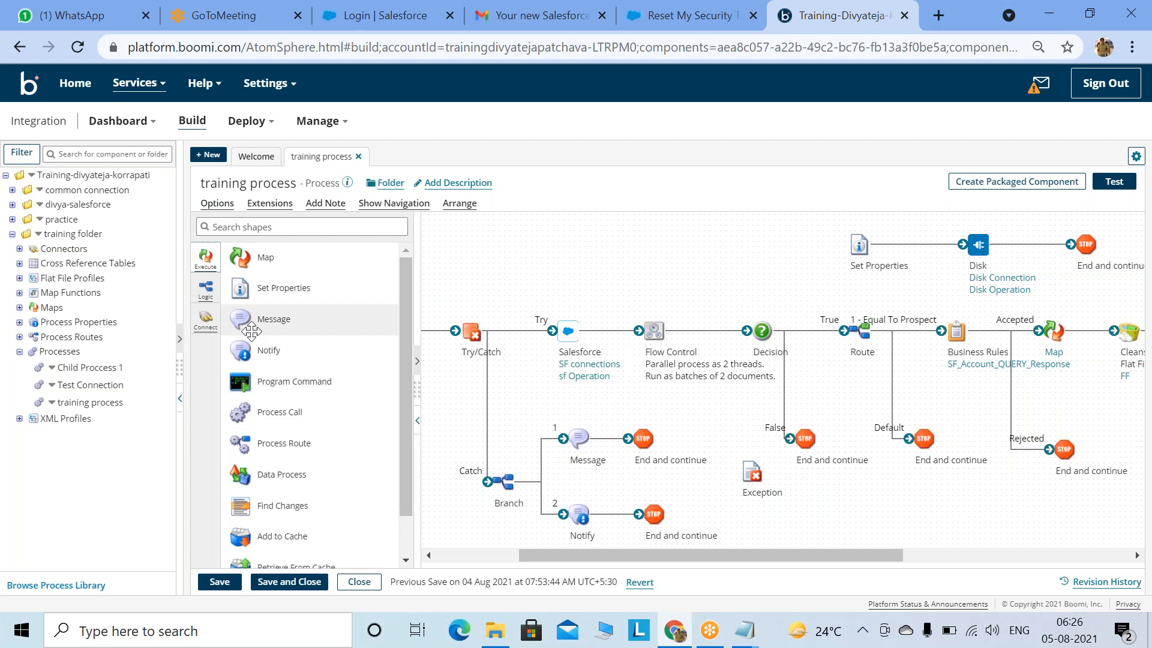
Step: Scroll through the list of available connector shapes
left_click(205, 319)
scroll(268, 410, "down", 10)
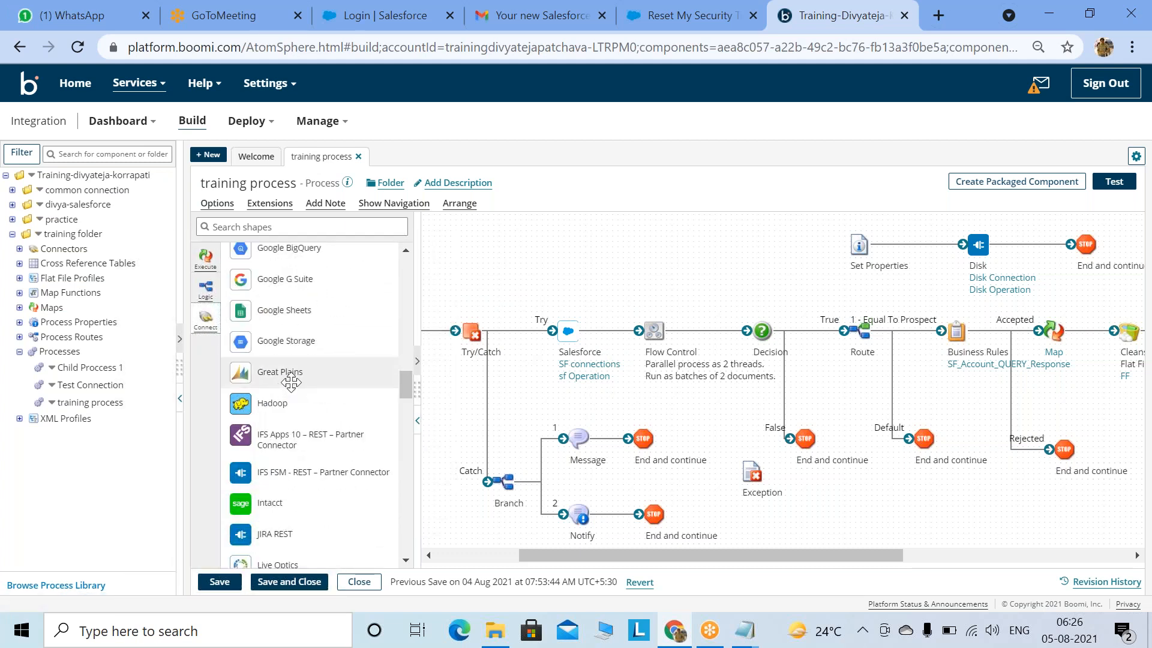
scroll(282, 378, "up", 8)
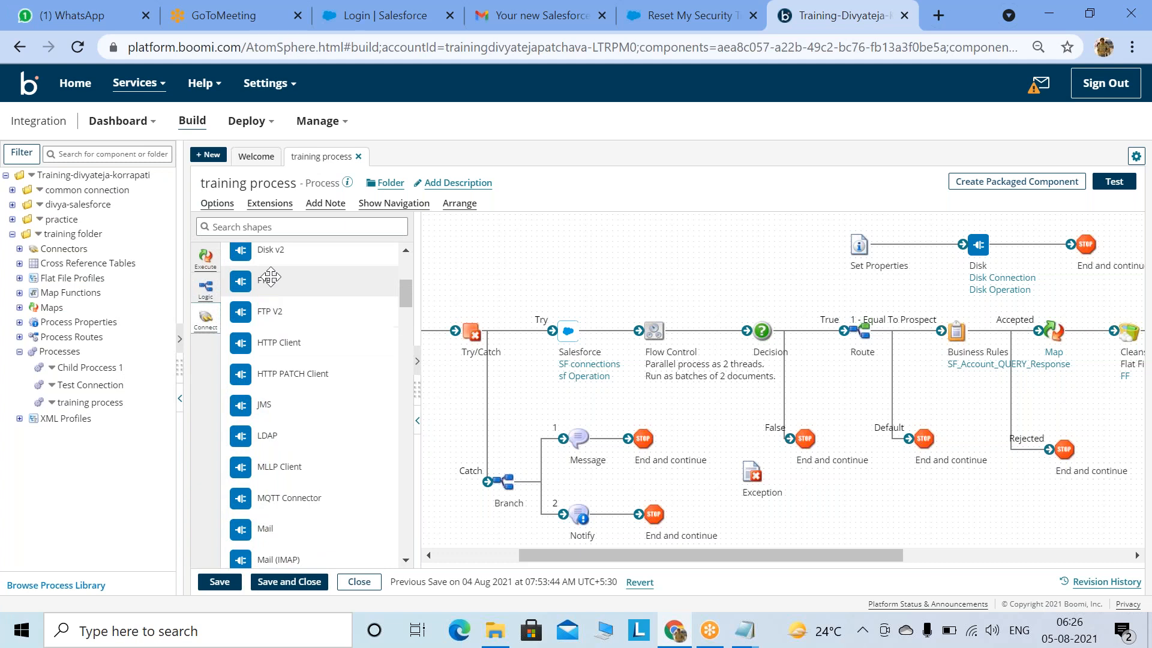
scroll(282, 375, "up", 5)
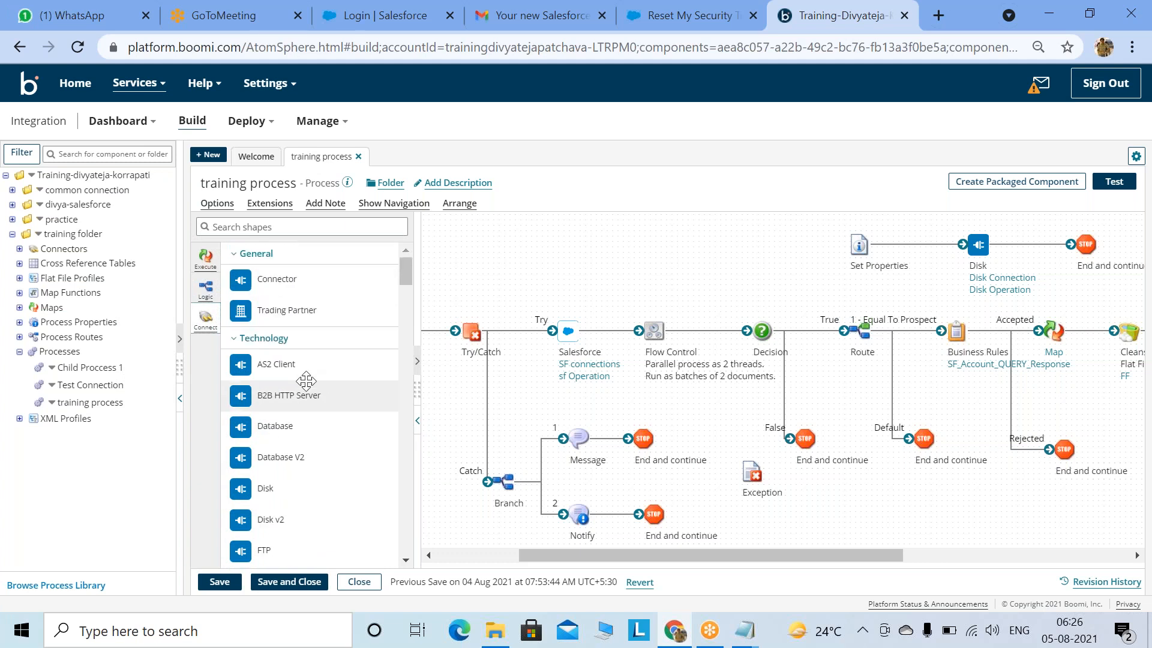
scroll(307, 350, "down", 5)
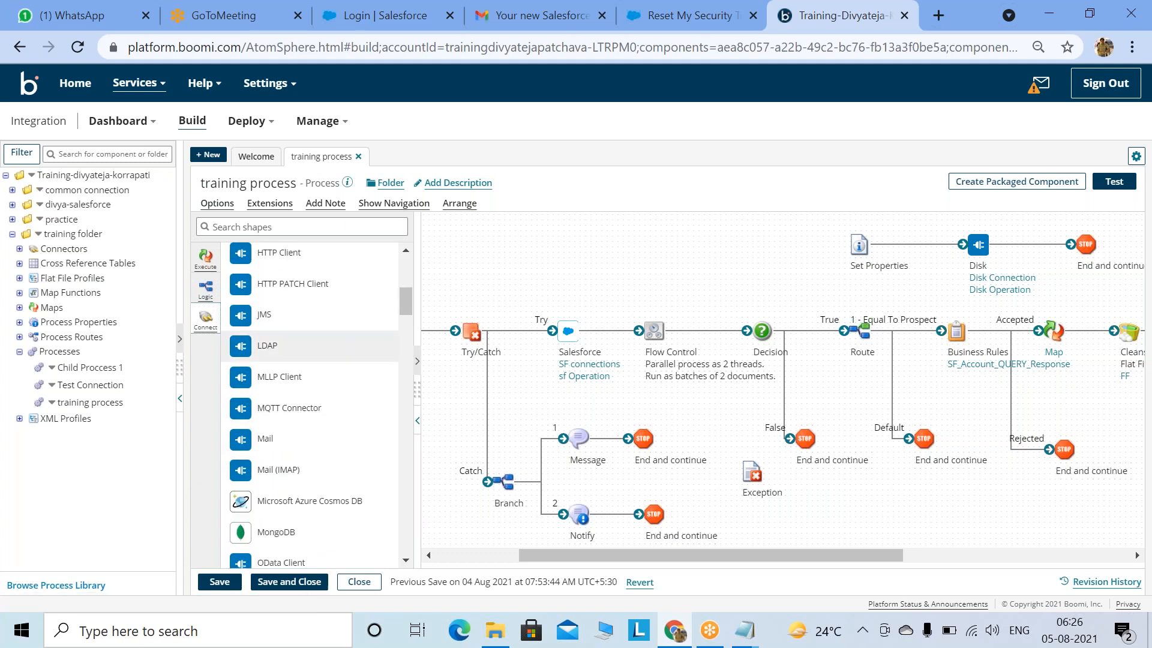
scroll(309, 346, "down", 6)
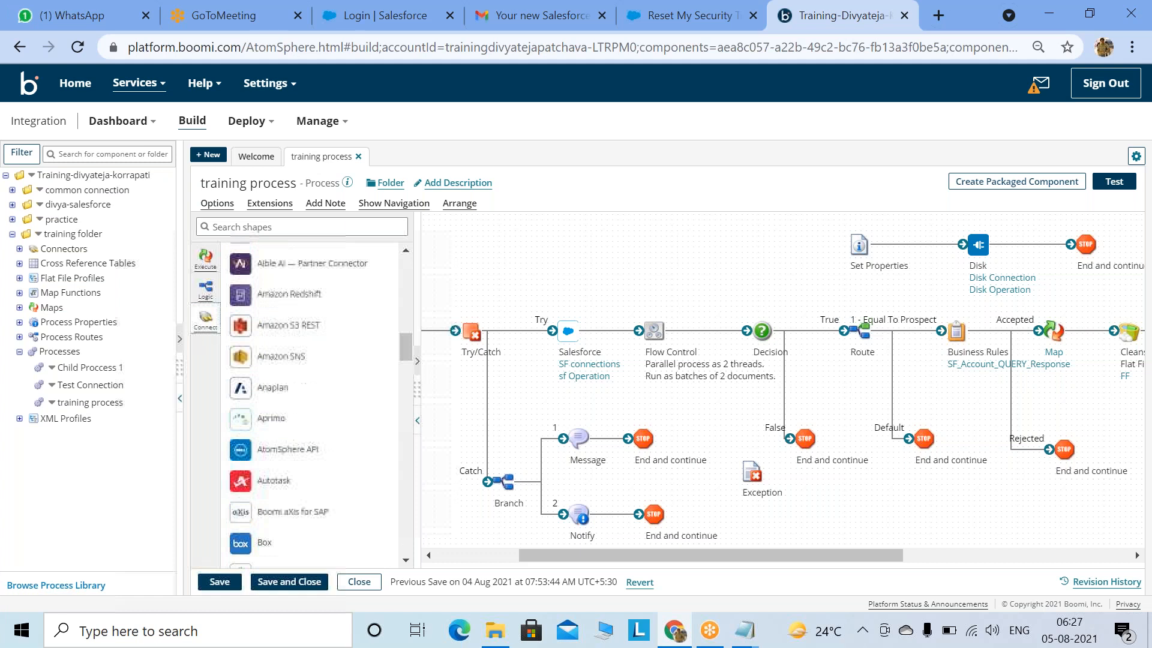
scroll(310, 345, "up", 11)
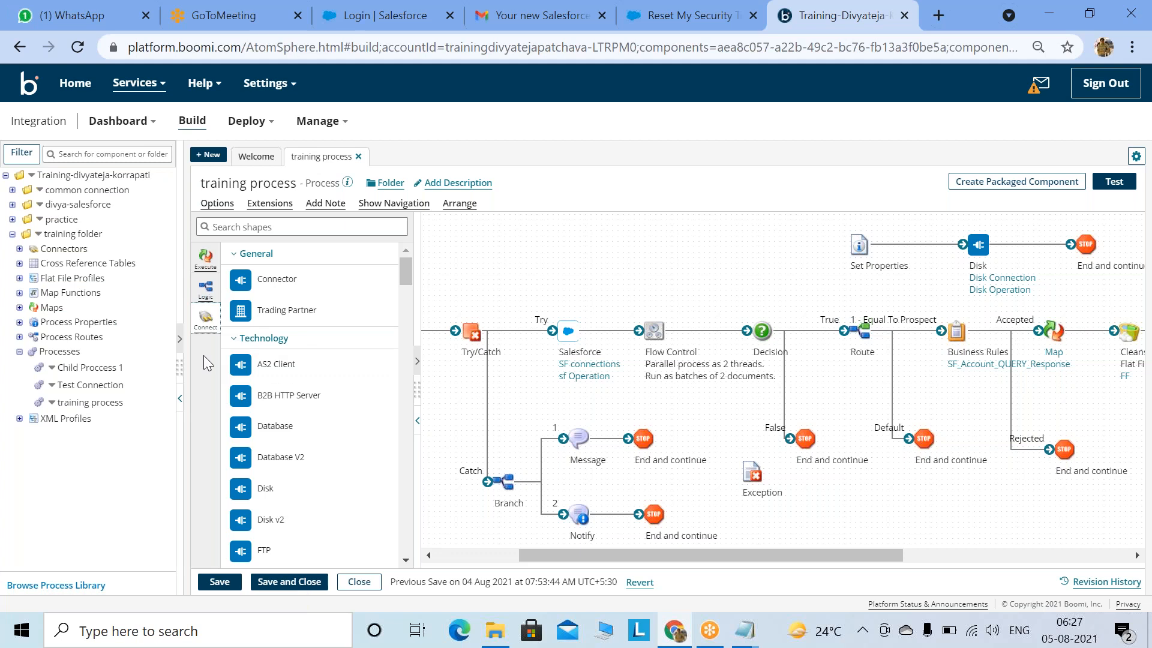
left_click_drag(480, 369, 689, 288)
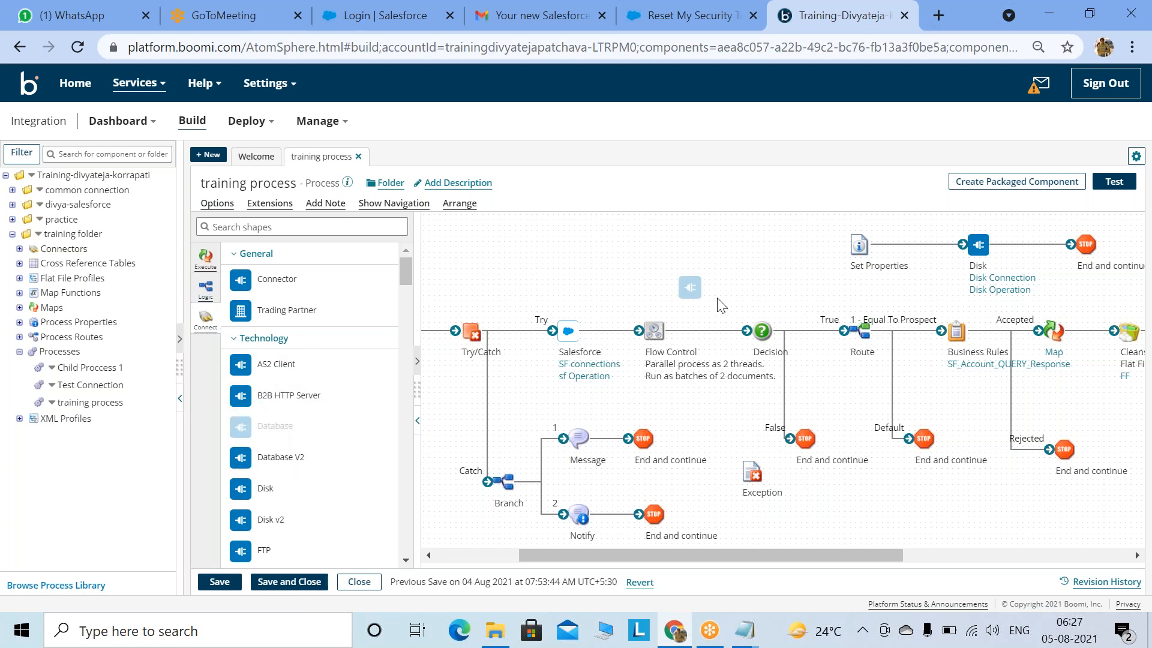
left_click(1114, 408)
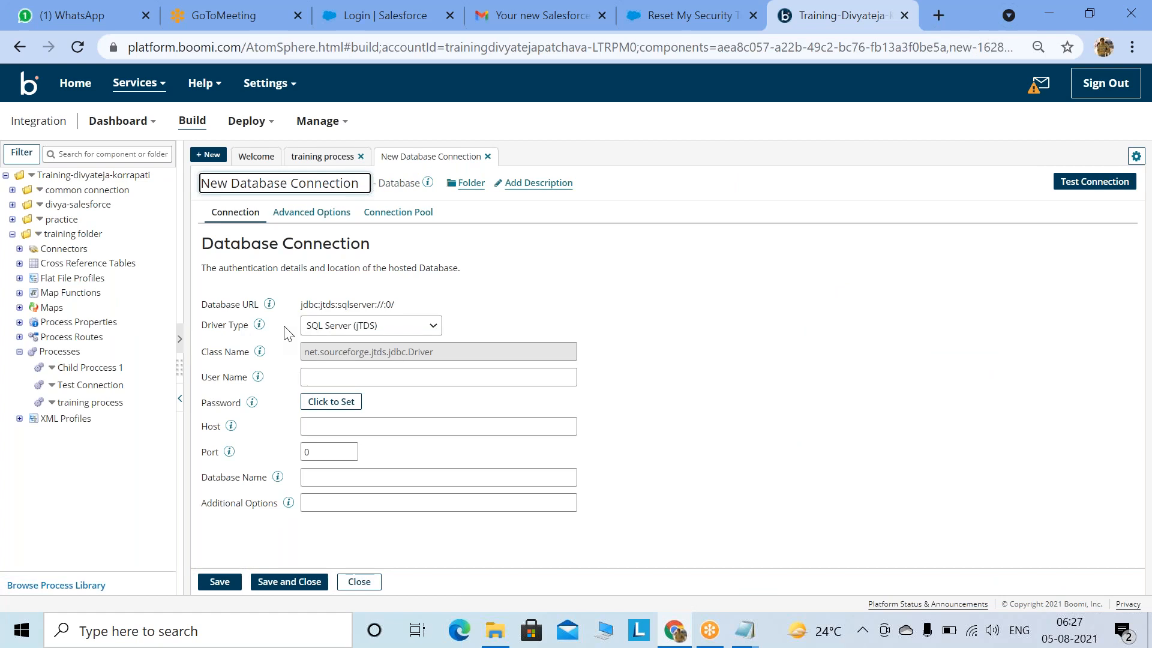
left_click(337, 377)
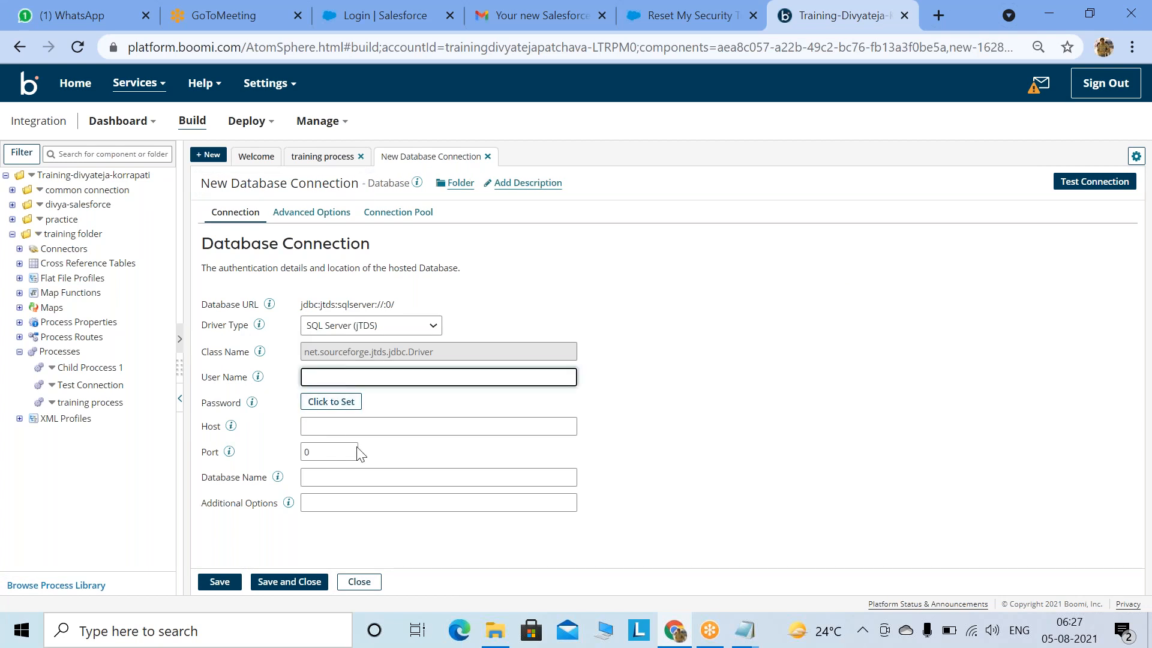
left_click(359, 581)
key("Return")
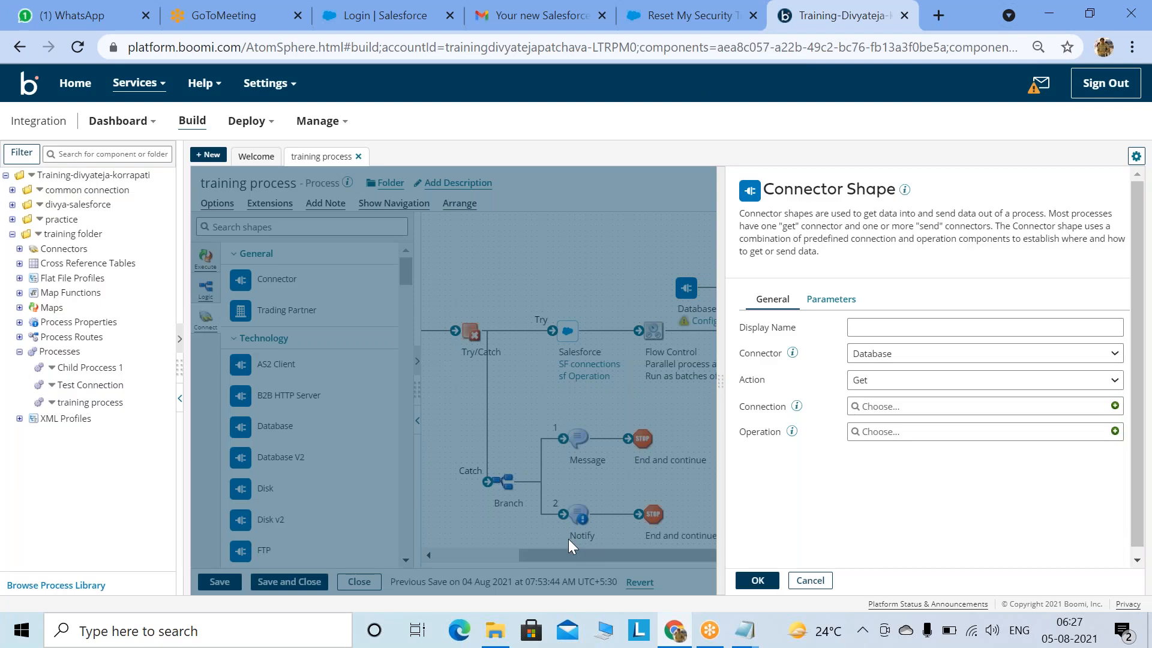
left_click(810, 581)
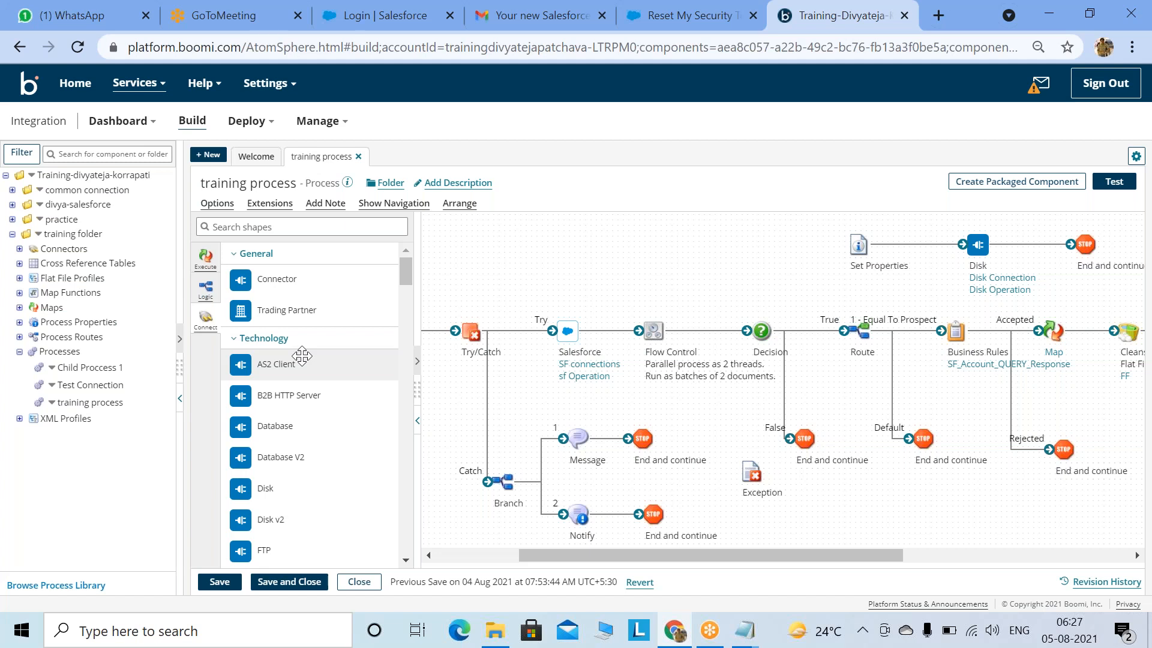
Step: Scroll the canvas and flip between Execute and Logic shapes, ending on the Logic list
left_click_drag(548, 553, 517, 556)
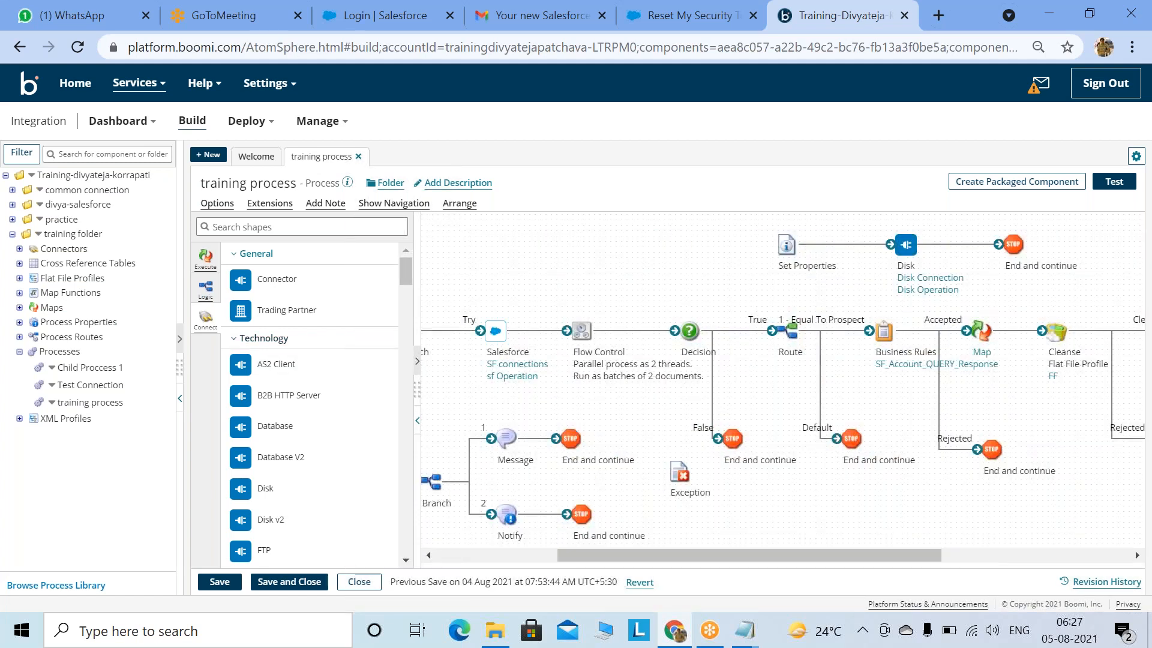
left_click(205, 258)
left_click(205, 288)
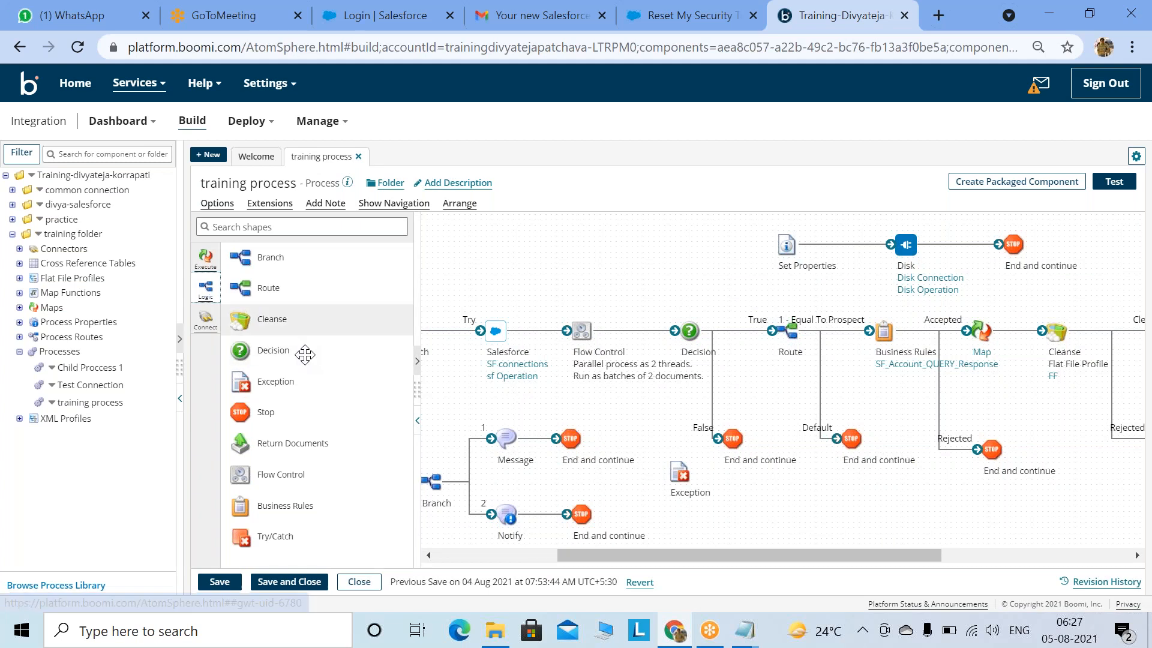
left_click(204, 267)
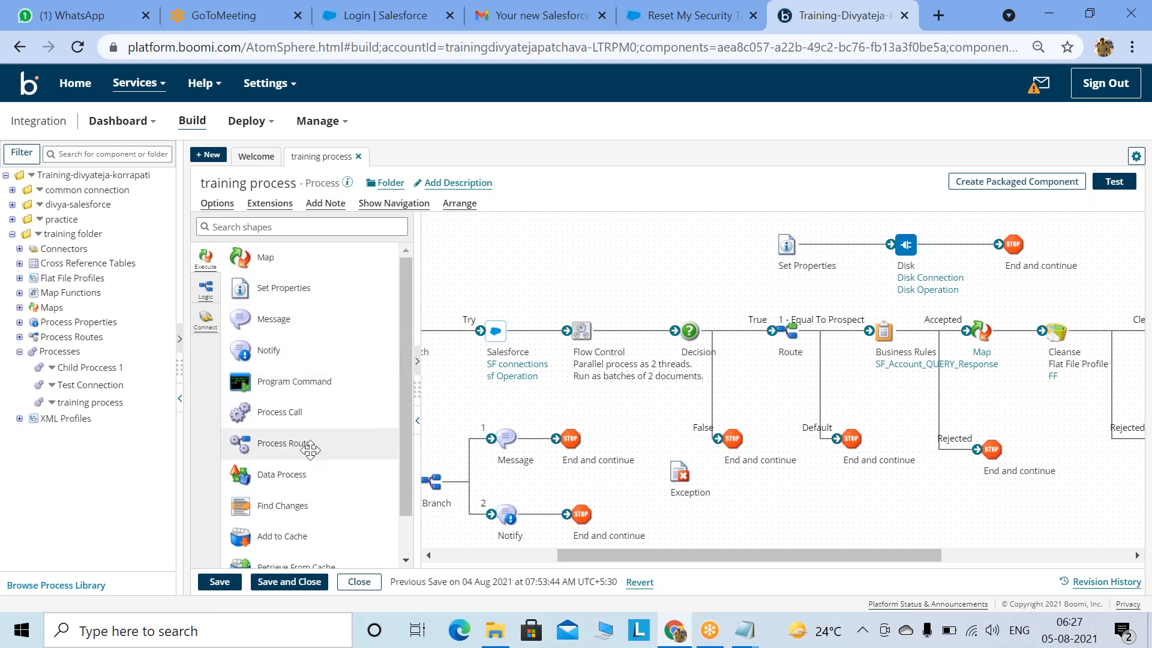
scroll(312, 455, "down", 1)
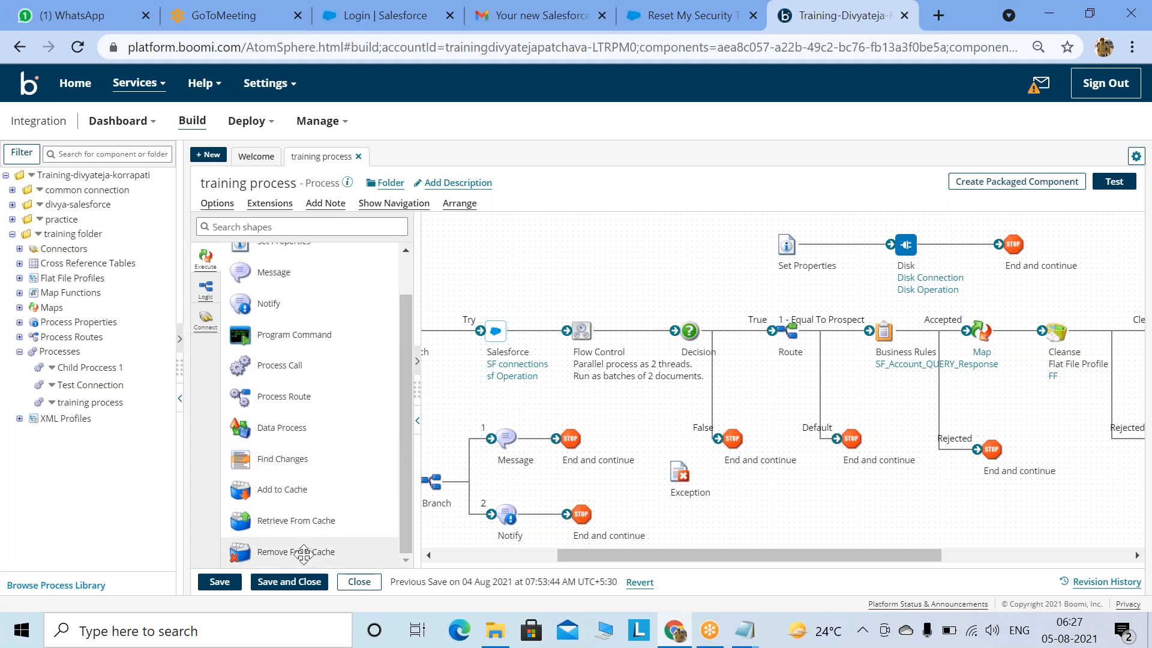
left_click(207, 292)
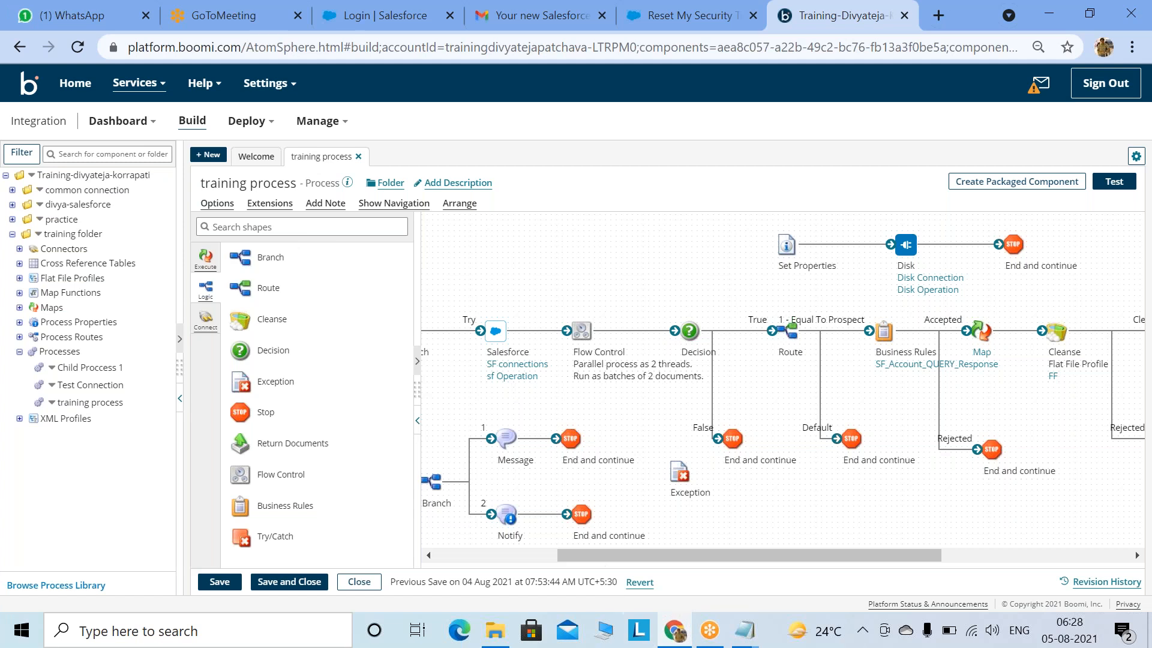
Step: Drag a Set Properties shape from the Execute shapes onto the canvas above the flow start
left_click_drag(490, 549, 468, 534)
left_click(214, 268)
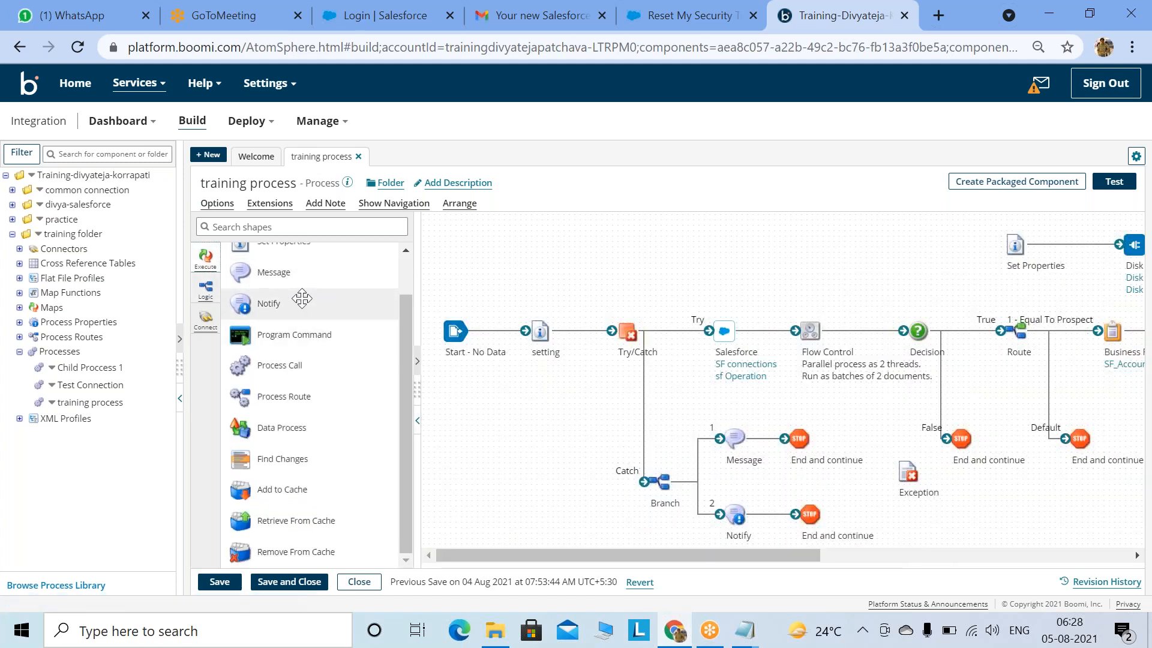
scroll(304, 300, "up", 1)
left_click_drag(258, 288, 606, 269)
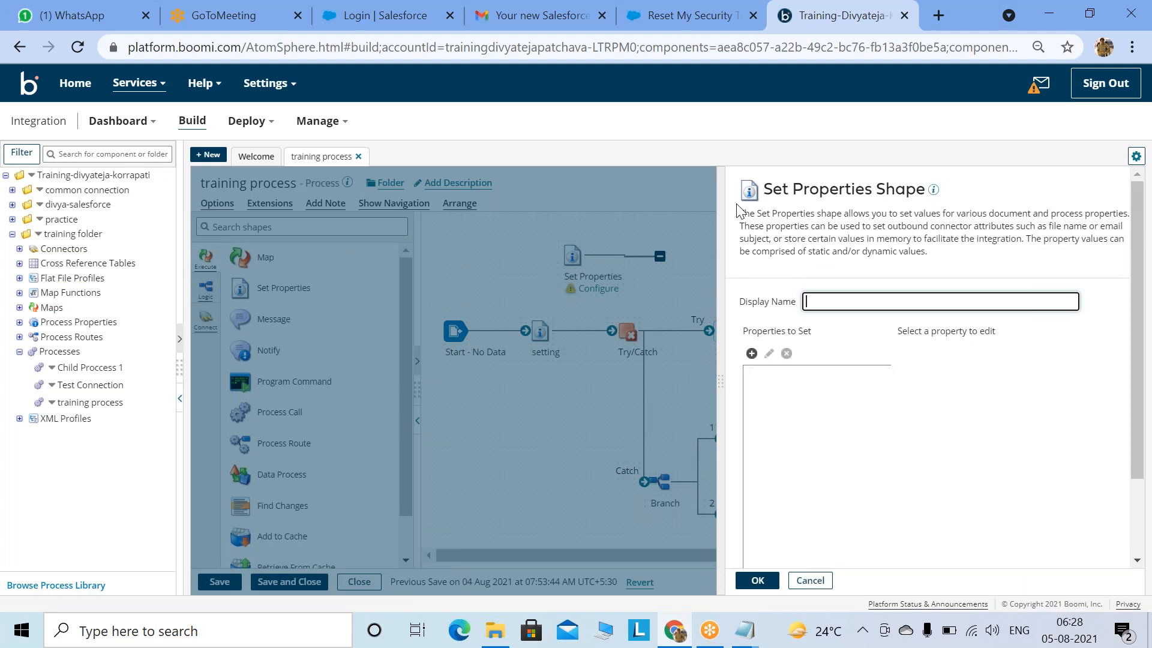
left_click_drag(740, 214, 915, 252)
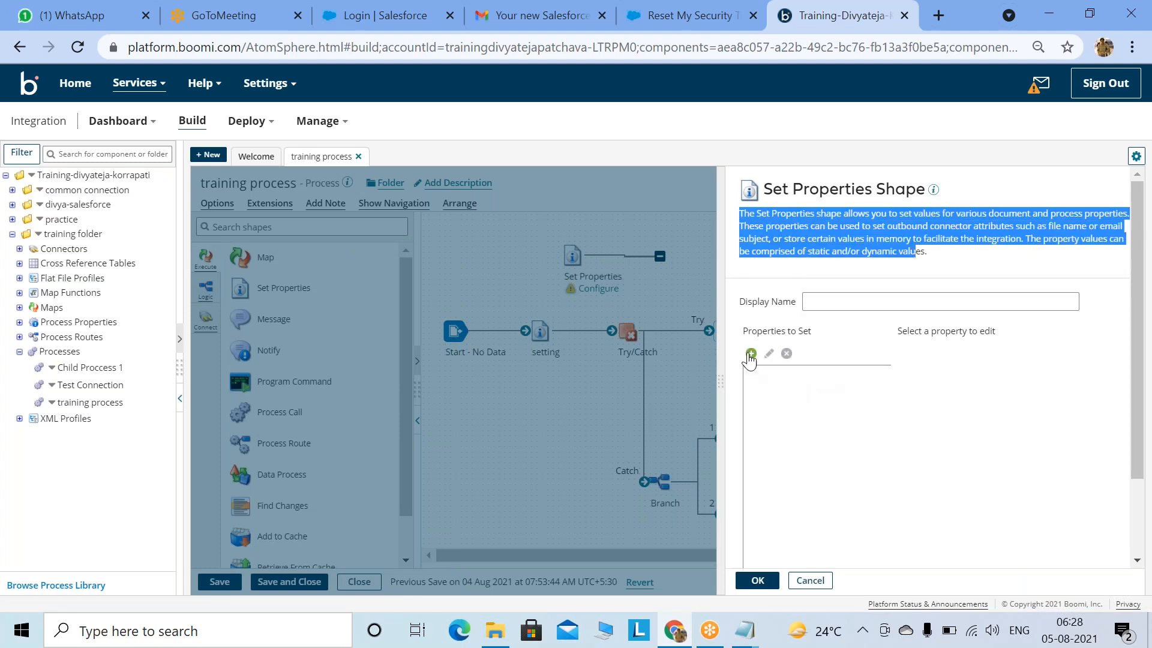
Step: Cancel the Set Properties setup and close the training process without saving
left_click(751, 353)
left_click(518, 502)
left_click(810, 580)
left_click(289, 582)
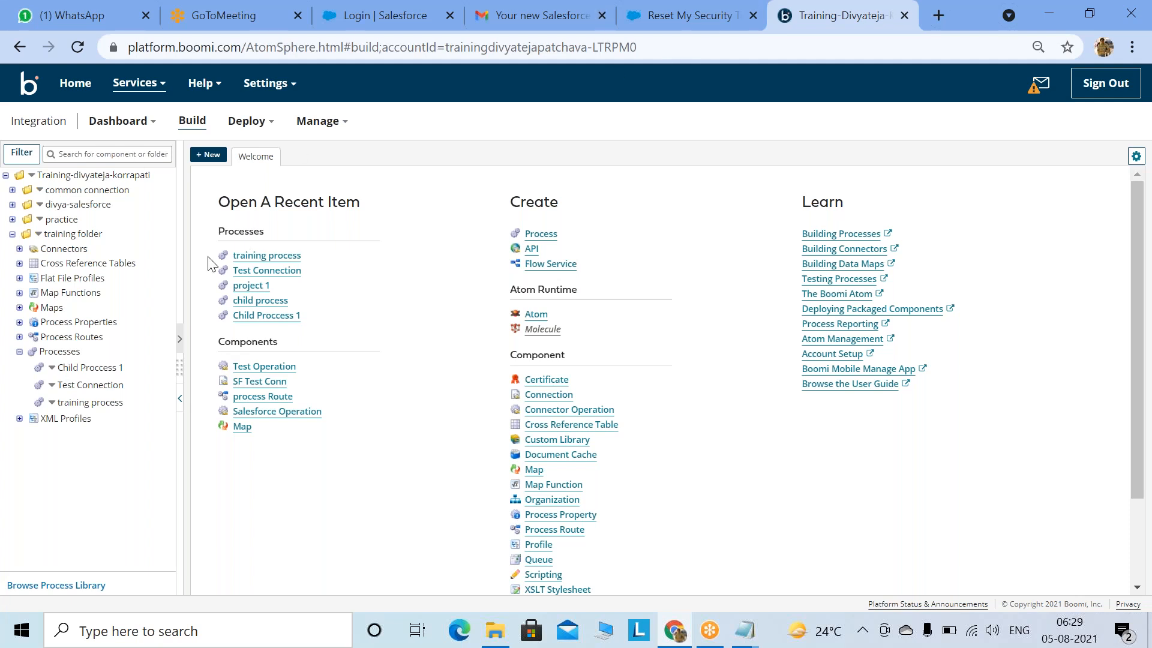
left_click(267, 256)
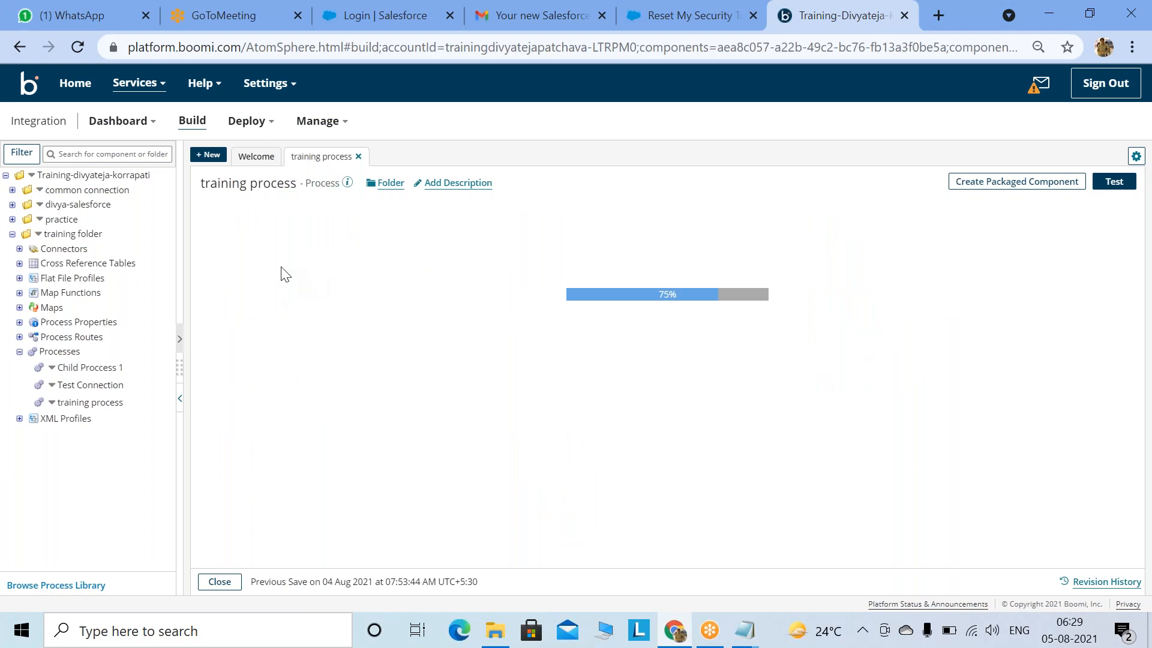
left_click(225, 361)
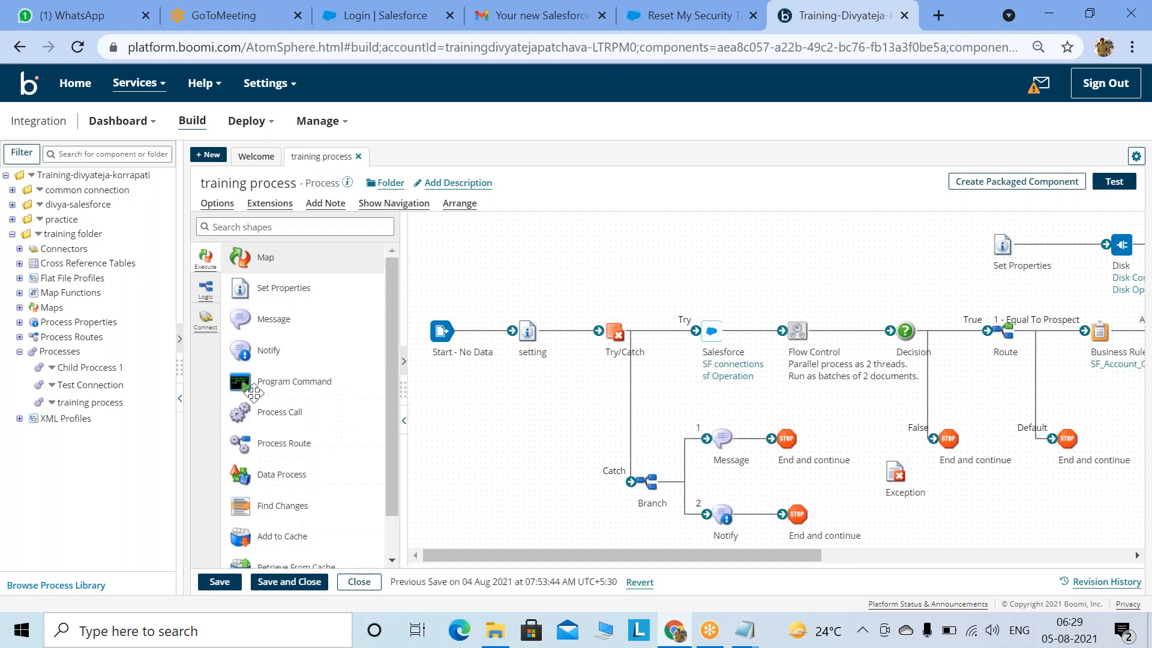
left_click(212, 291)
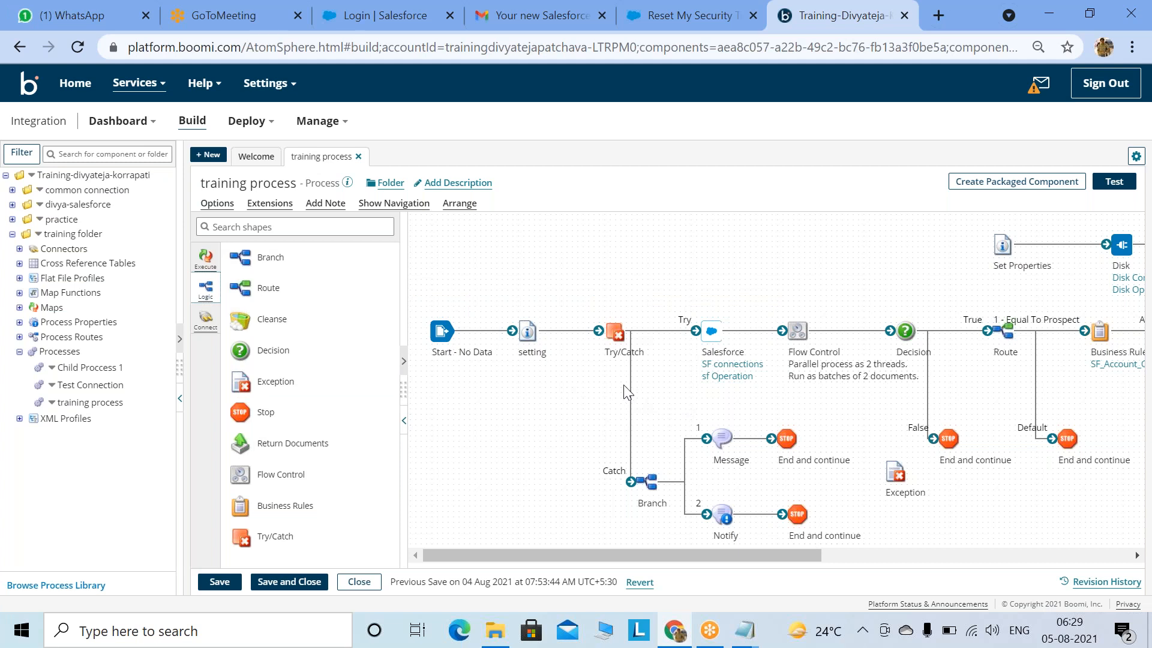
left_click_drag(503, 557, 601, 556)
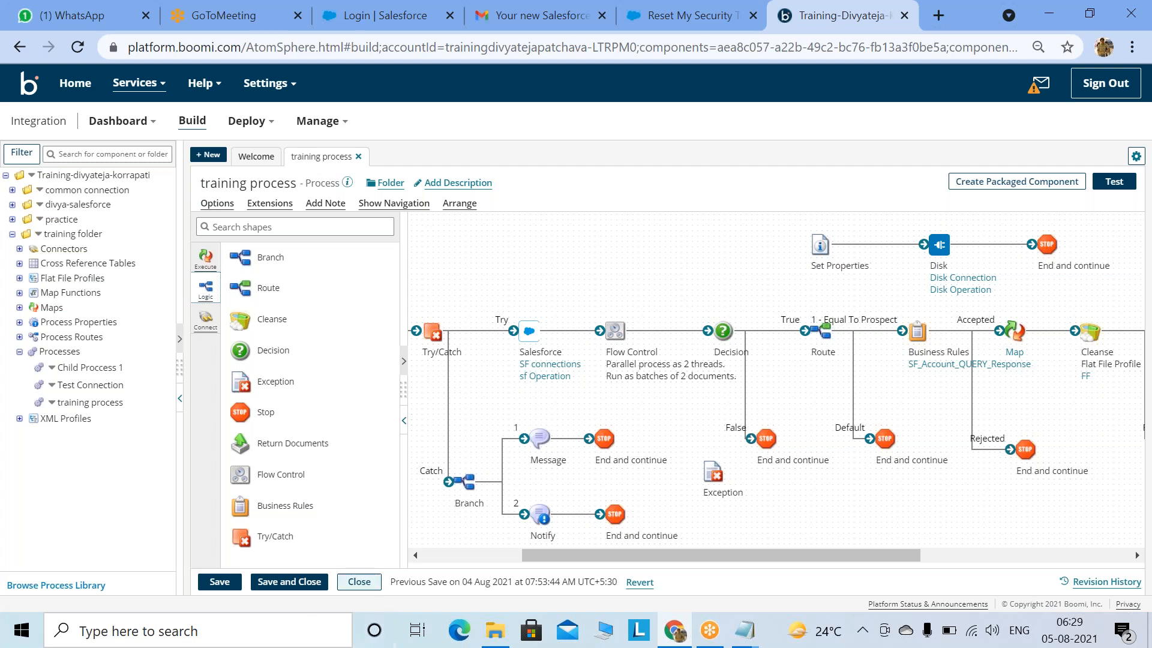
left_click(359, 583)
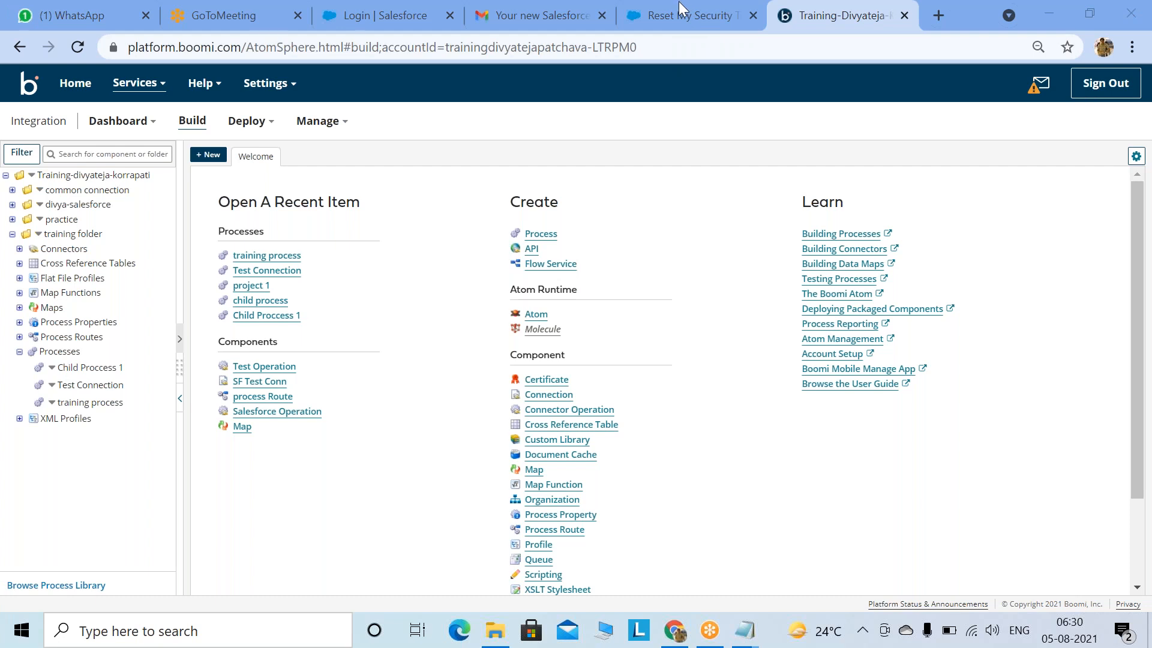
Step: Minimize Chrome and Notepad, then open the DELL-BOOMI_Course Curriculum document in Word
left_click(1047, 13)
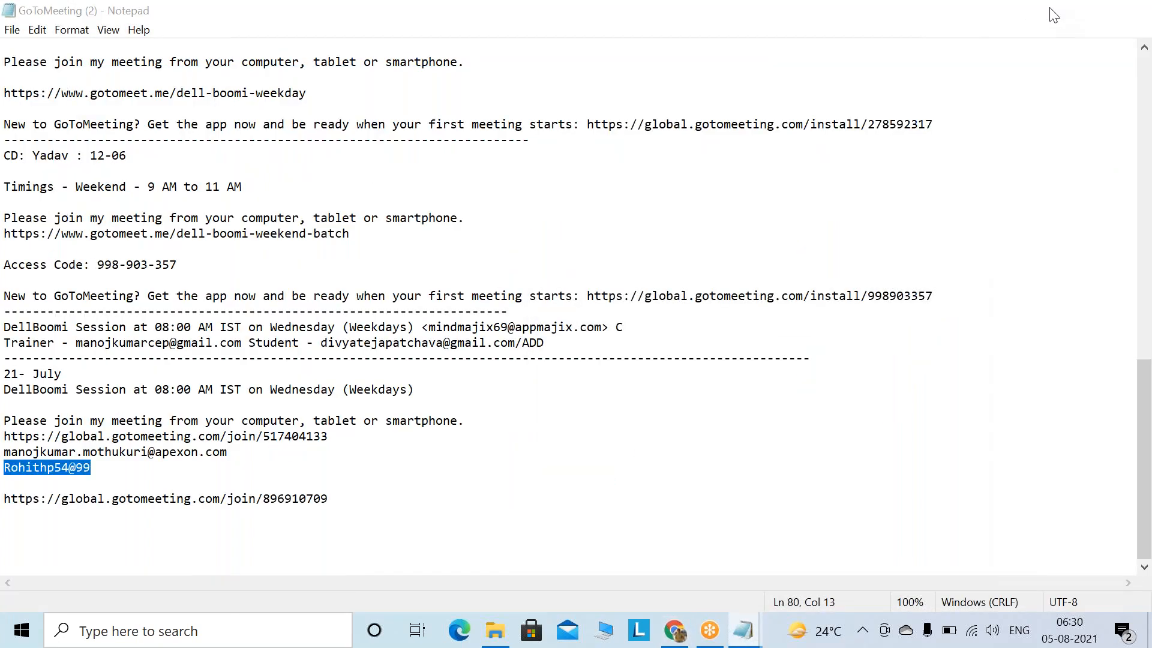
left_click(1054, 15)
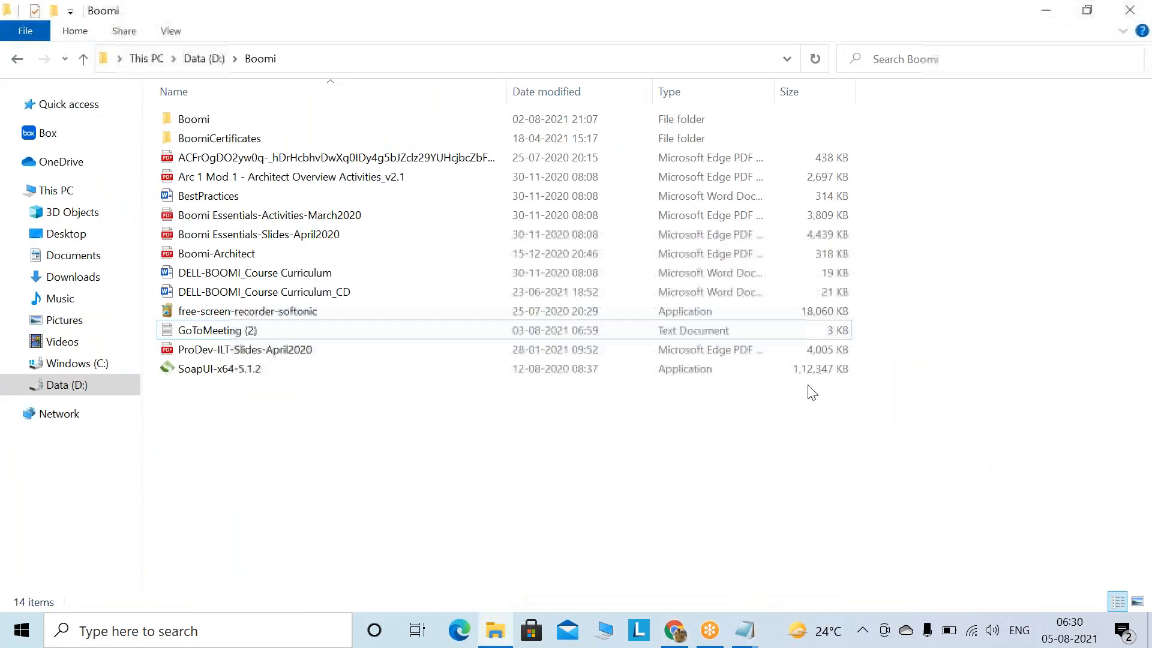
left_click(218, 278)
double_click(219, 278)
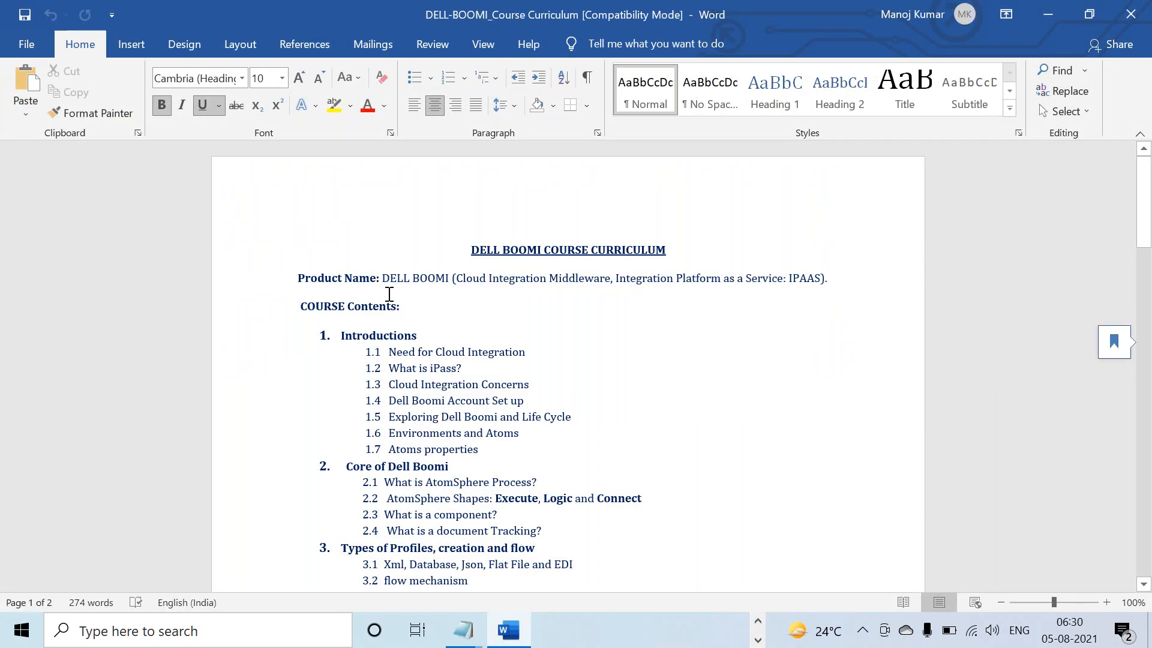
Step: Read through the curriculum document, close Word, and select the Boomi-Architect file
scroll(512, 288, "down", 15)
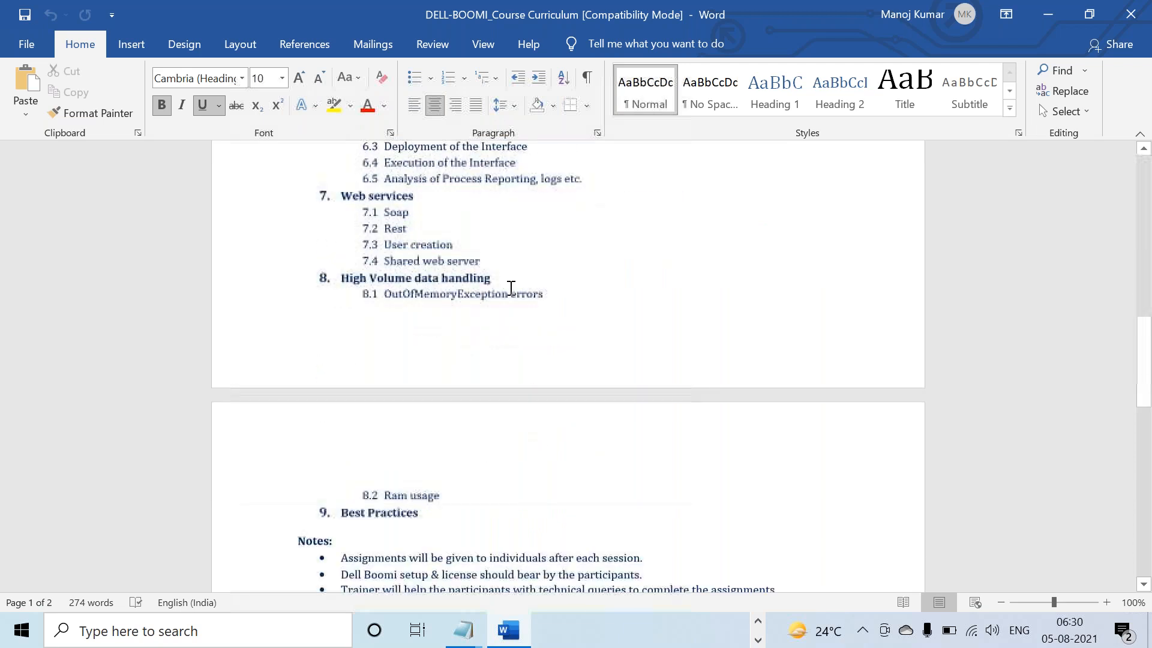
scroll(511, 288, "down", 2)
scroll(511, 288, "up", 12)
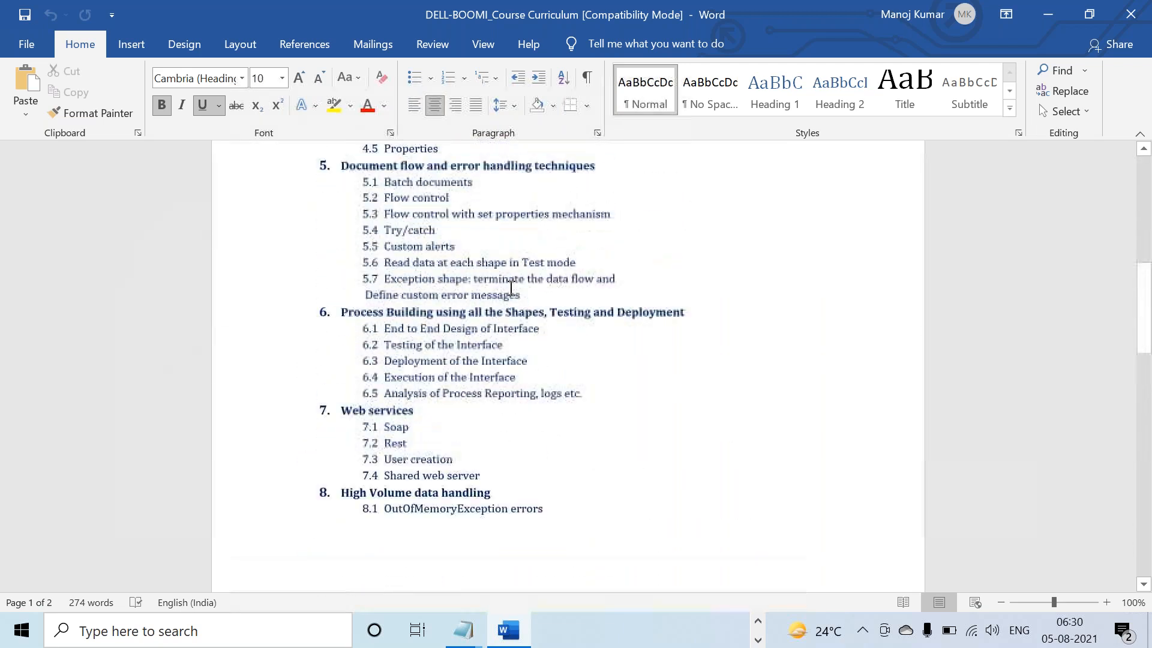
scroll(504, 282, "up", 3)
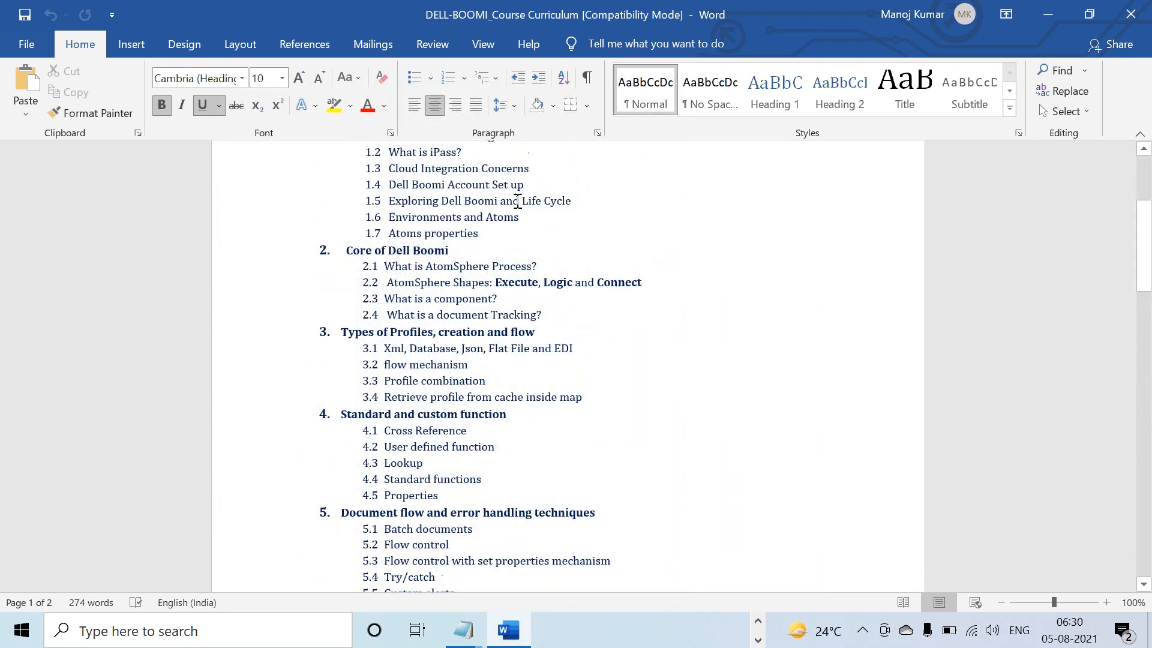
scroll(502, 205, "up", 3)
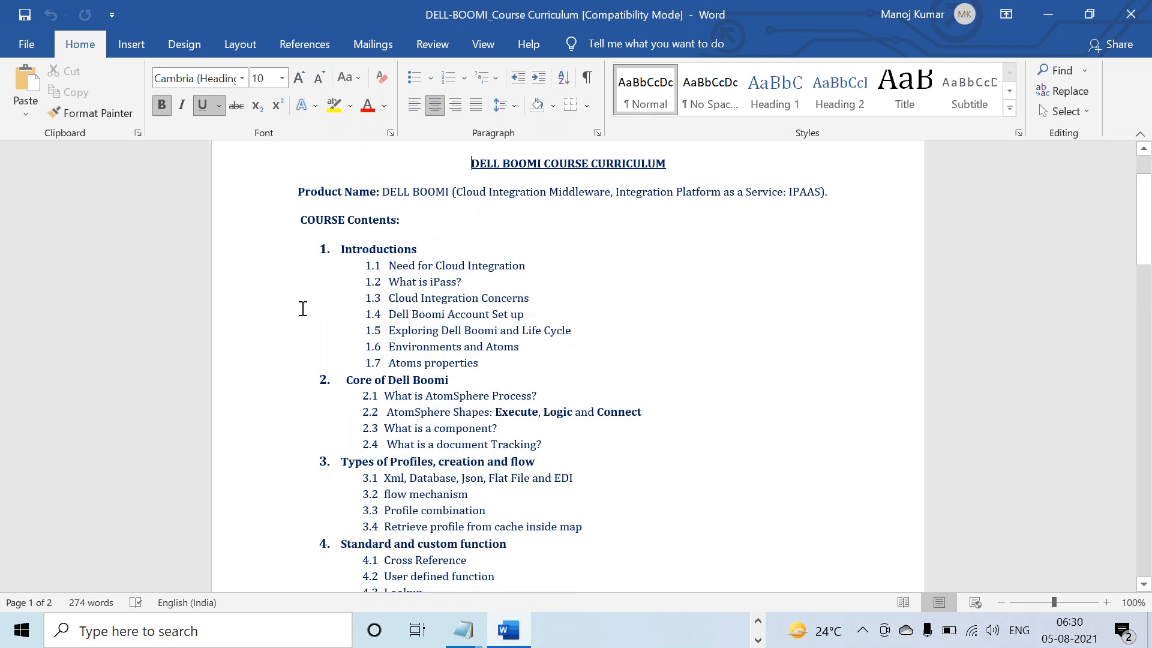
left_click(1130, 14)
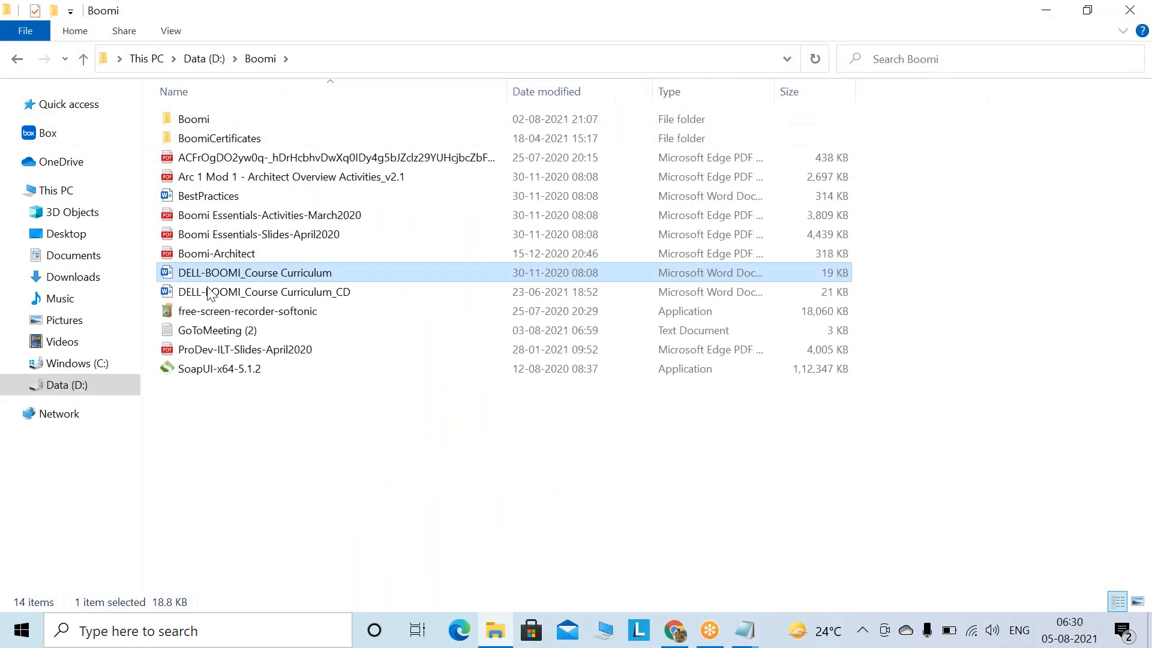
left_click(204, 257)
Step: Open Boomi-Architect.pdf in Edge and highlight the Professional Architect title and error handling bullets
double_click(657, 253)
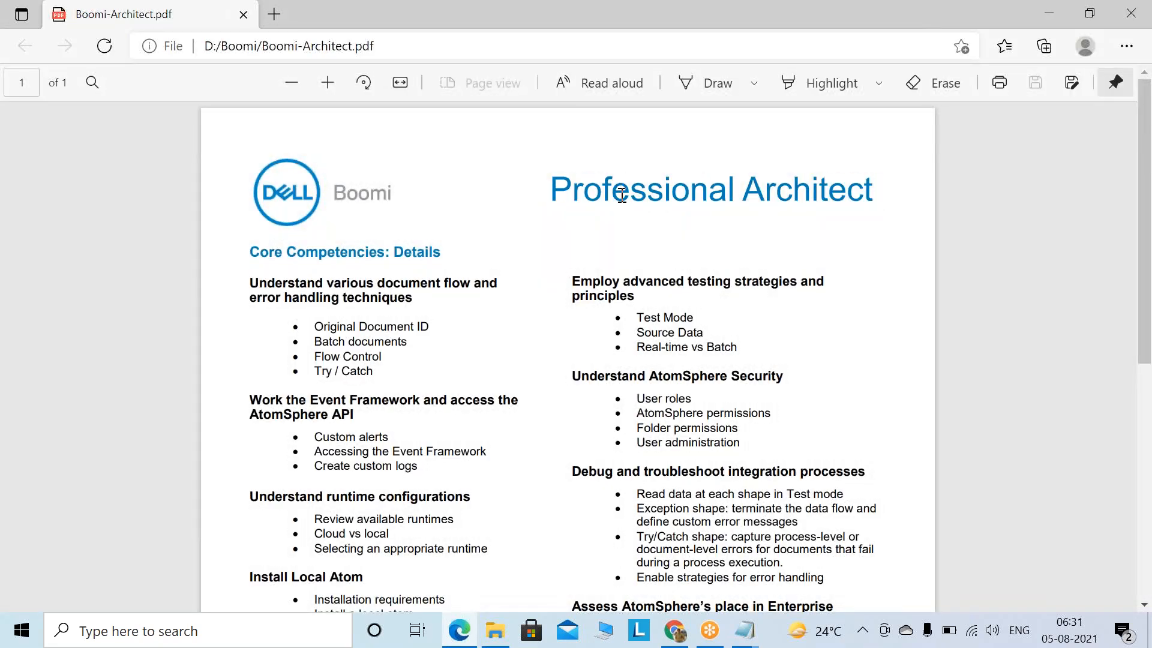
left_click_drag(550, 192, 886, 193)
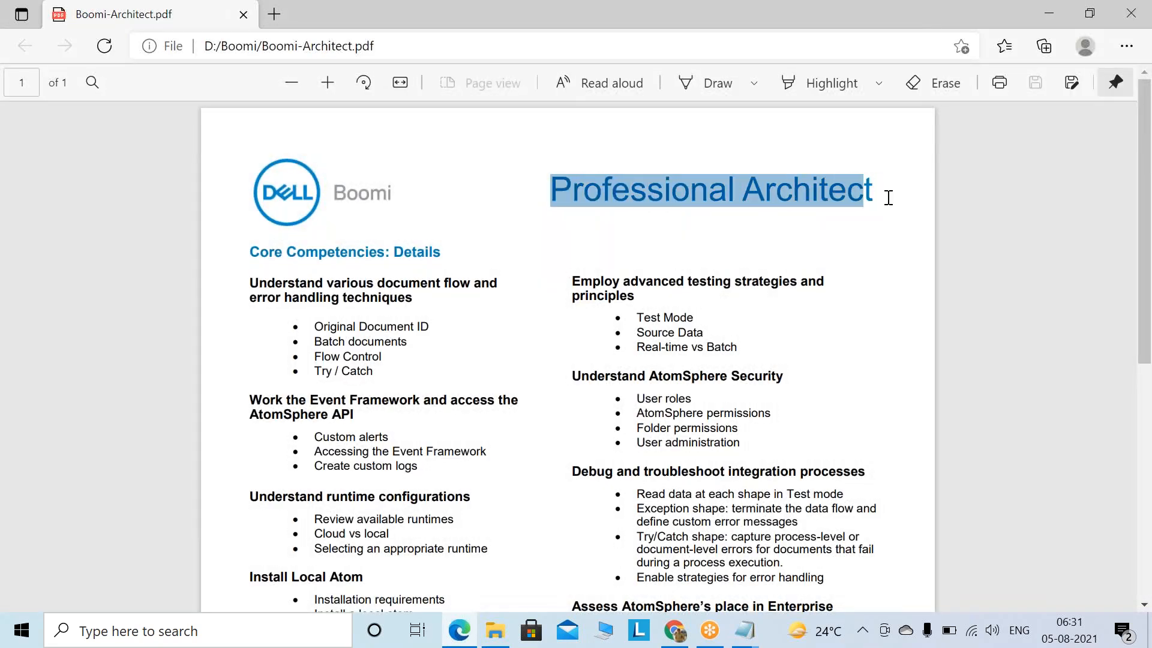
left_click(560, 322)
scroll(561, 322, "down", 1)
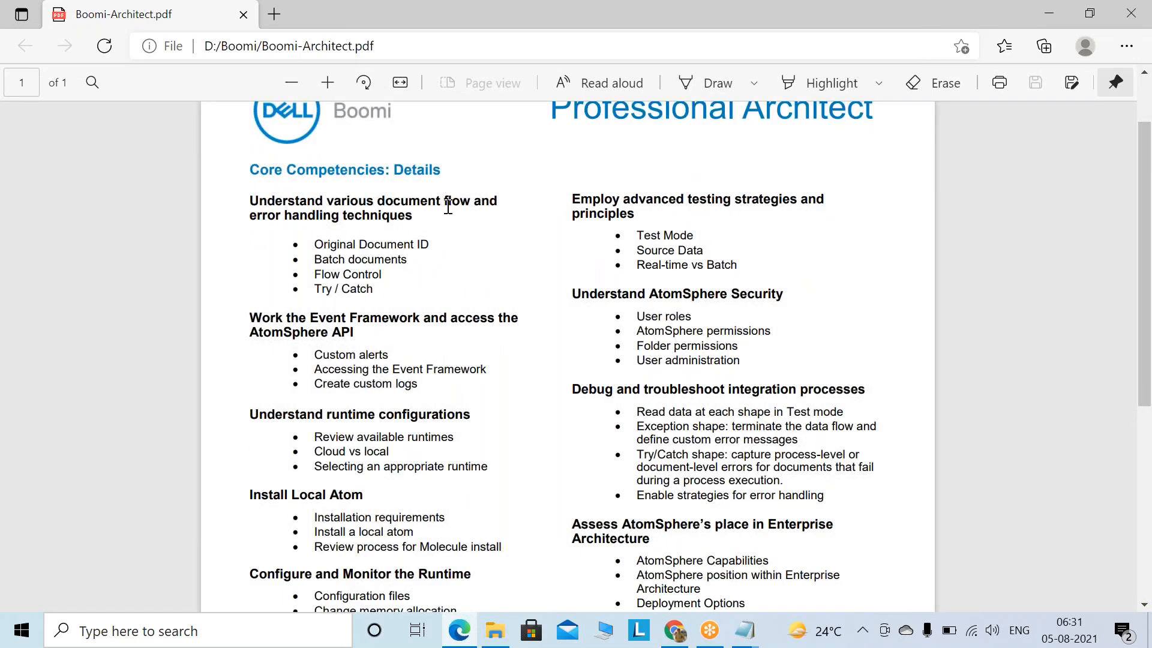
left_click_drag(377, 290, 307, 216)
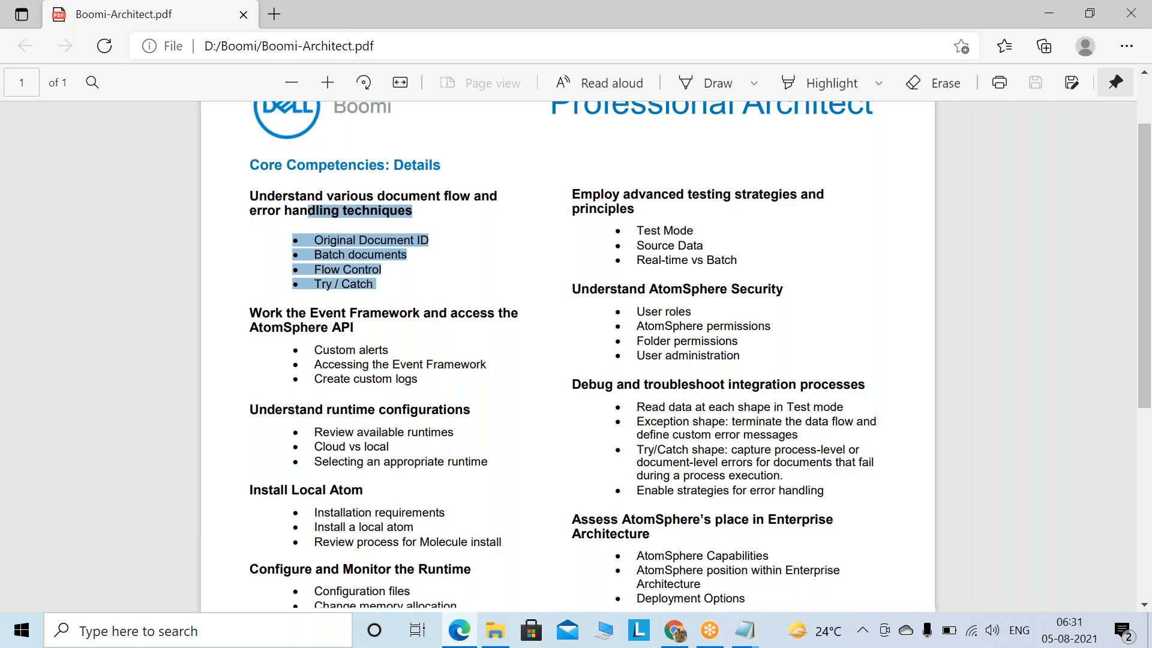
scroll(310, 215, "down", 2)
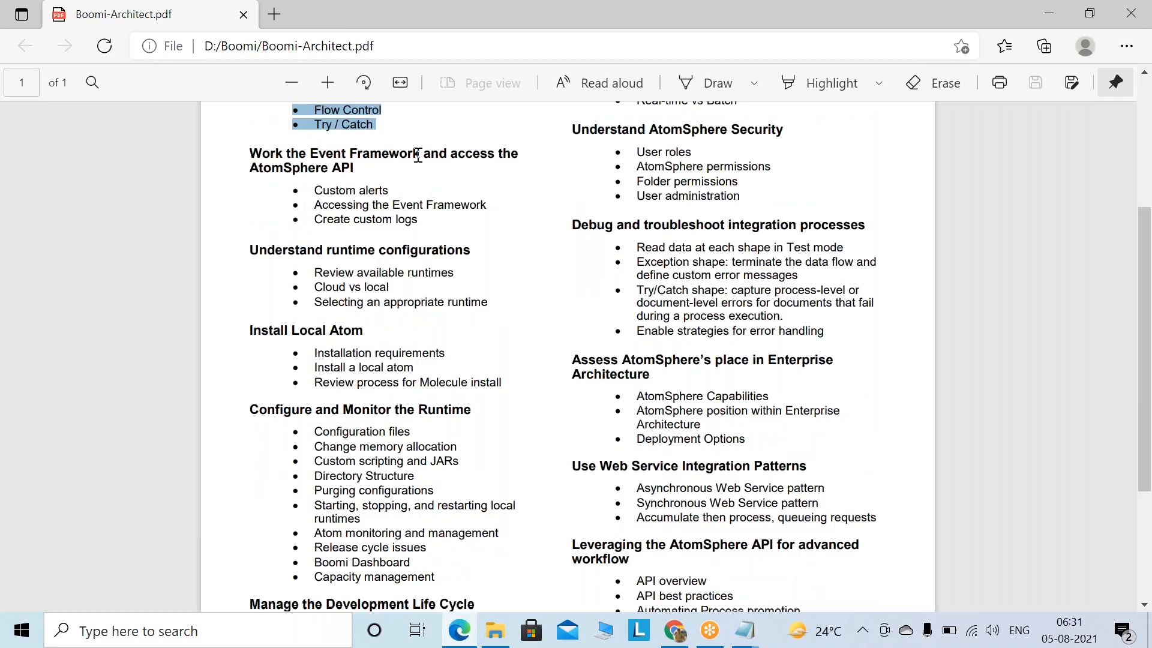
left_click(345, 186)
Step: Highlight the words Custom, Create, Cloud and local in the later core competency topics
double_click(346, 190)
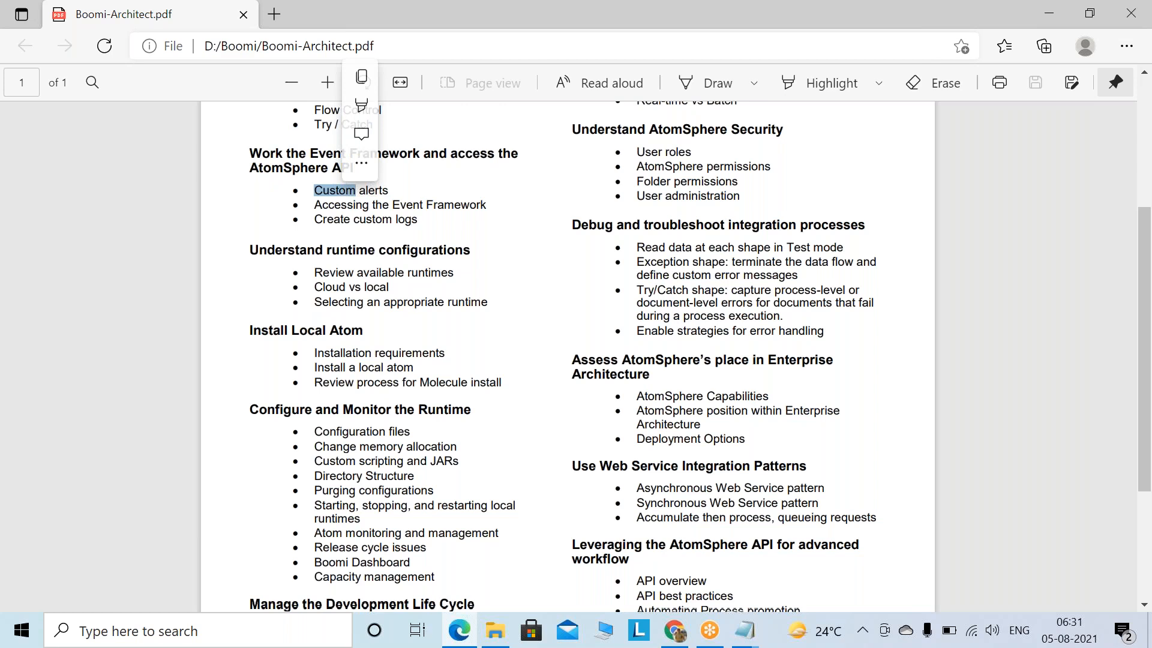
double_click(331, 220)
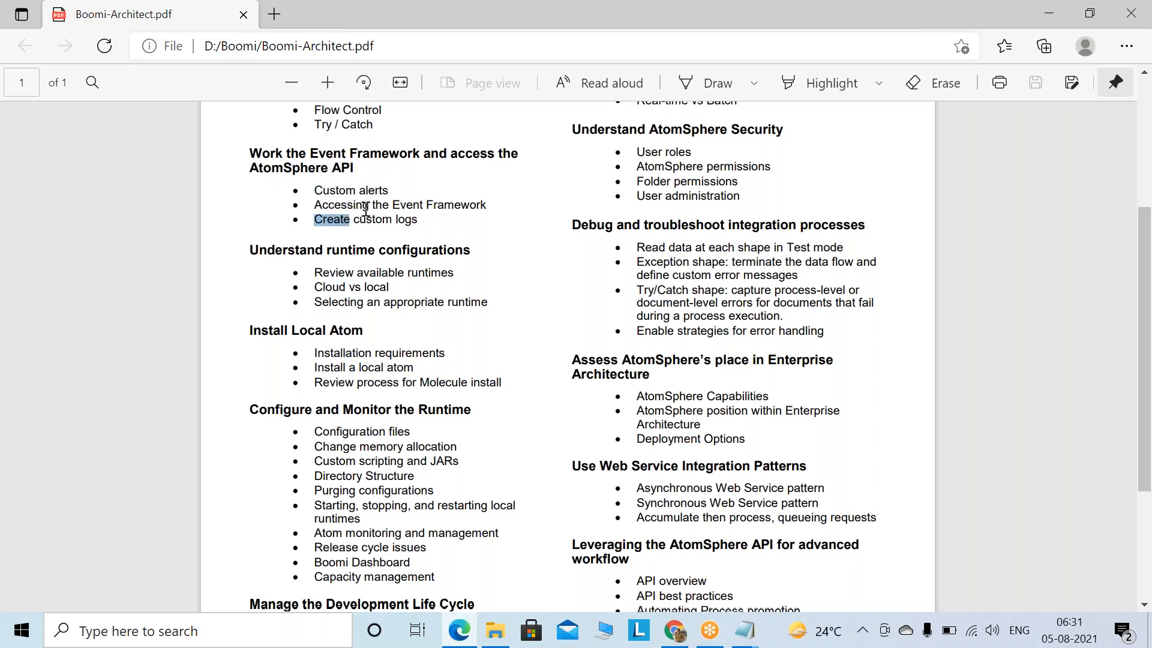
left_click(419, 221)
double_click(324, 191)
double_click(332, 220)
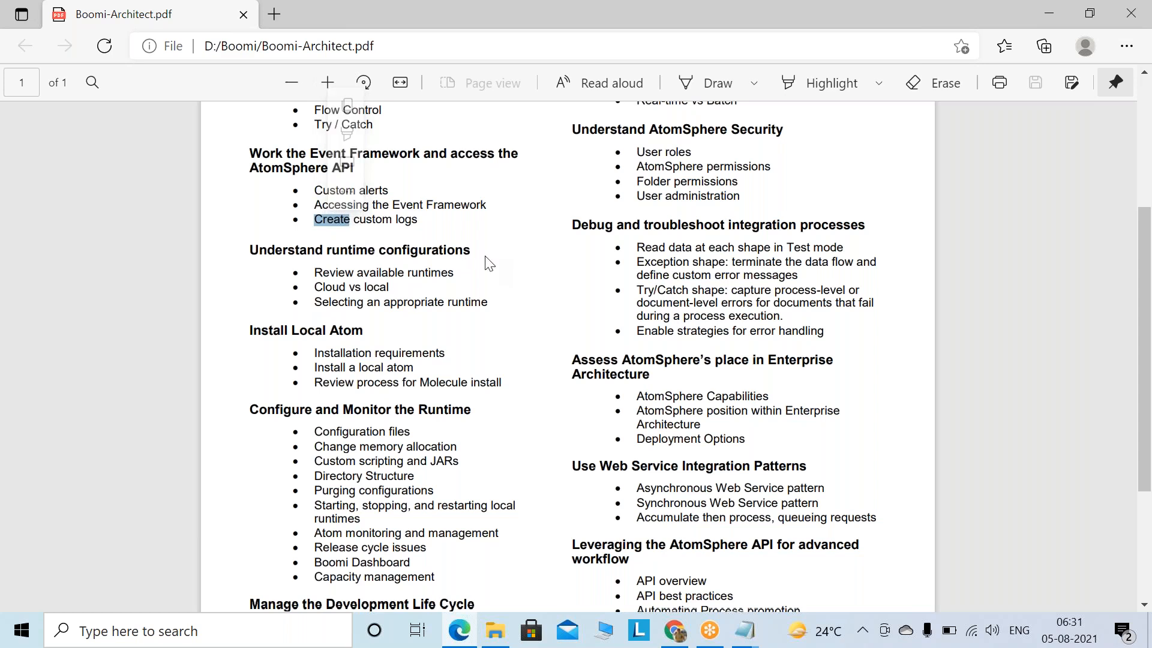
scroll(488, 262, "down", 3)
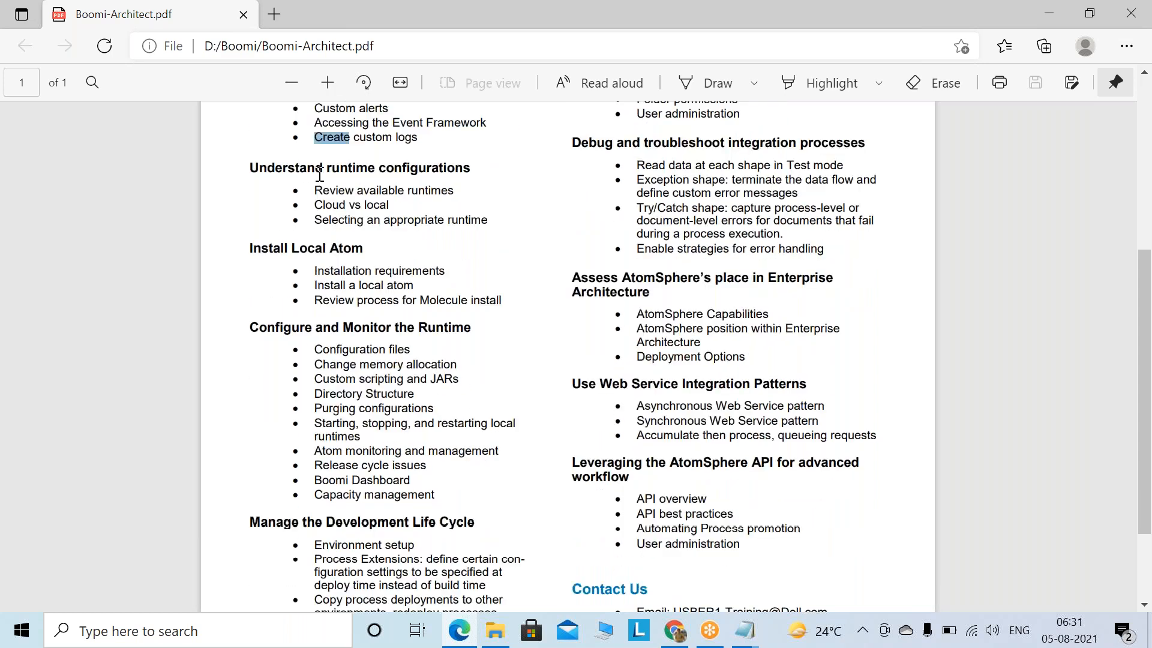
double_click(329, 205)
double_click(376, 205)
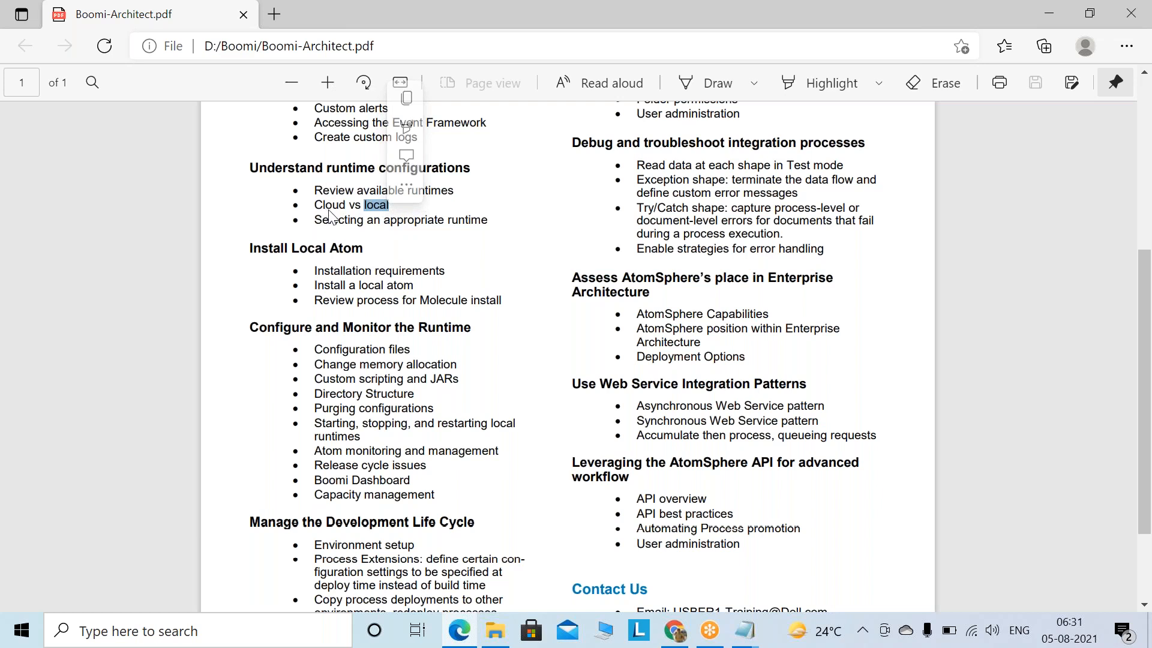
left_click(390, 204)
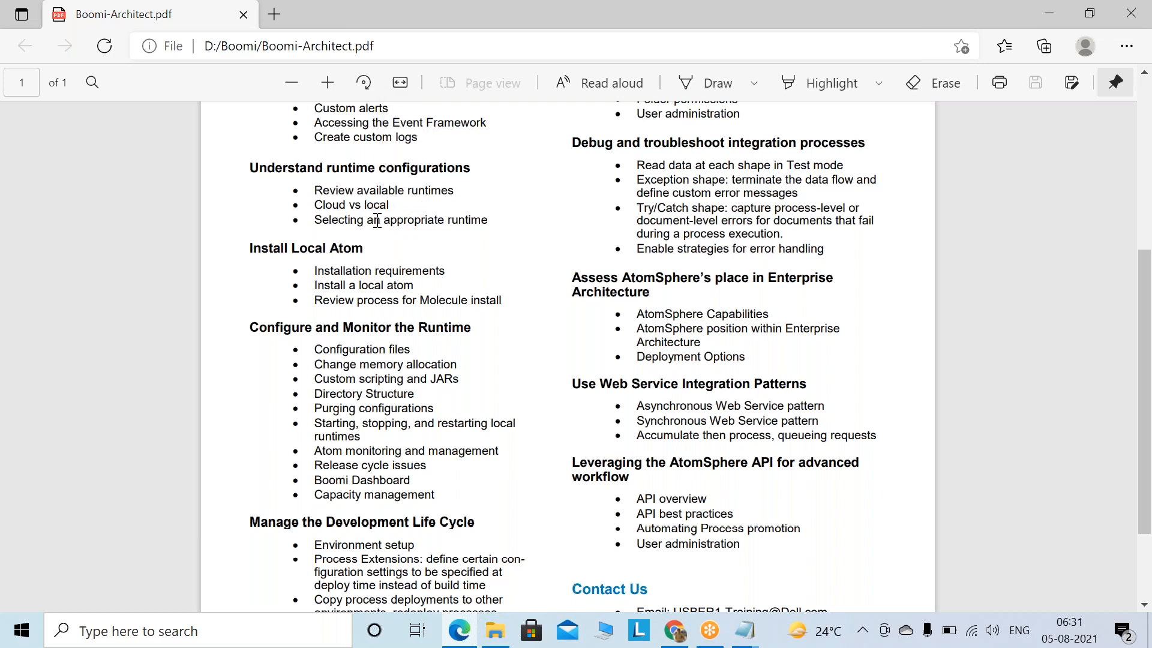